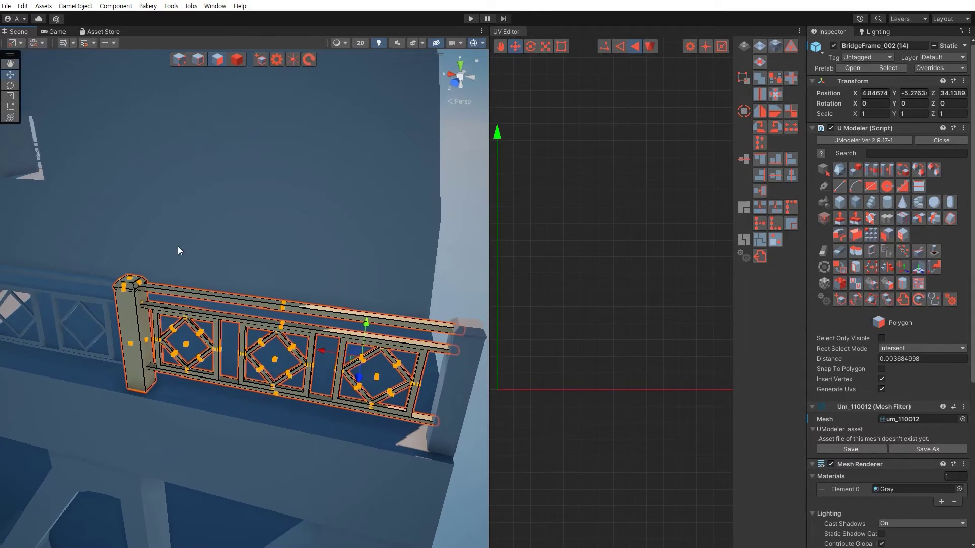
Step: Unwrap the railing post's four side faces into one connected row of UV strips
{"action": "left_click", "coordinate": [181, 254]}
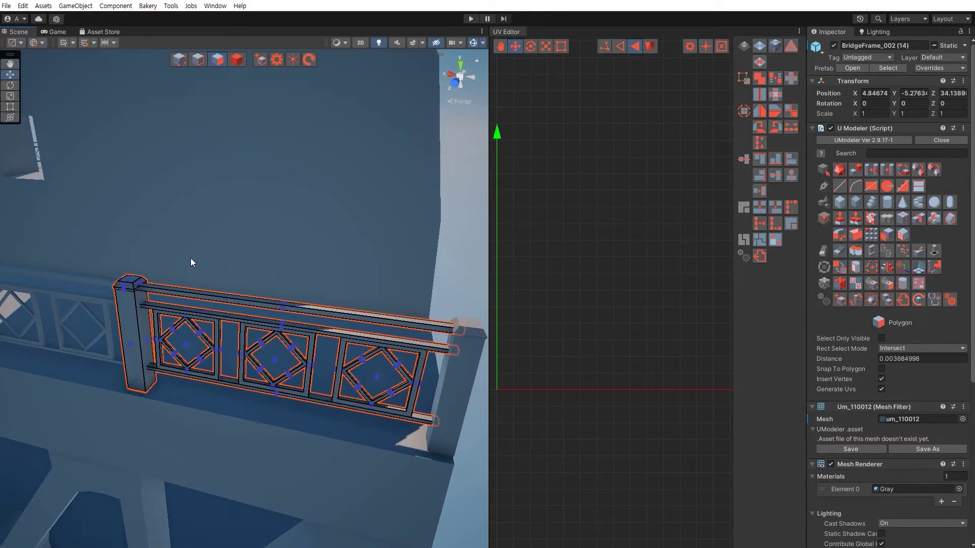
{"action": "left_click", "coordinate": [127, 330]}
{"action": "right_click_drag", "start_coordinate": [185, 330], "coordinate": [294, 329]}
{"action": "key", "text": "w"}
{"action": "left_click", "coordinate": [163, 329], "text": "ctrl+shift"}
{"action": "left_click", "coordinate": [113, 321]}
{"action": "key", "text": "a"}
{"action": "left_click", "coordinate": [333, 328], "text": "ctrl+shift"}
{"action": "key", "text": "a"}
{"action": "right_click_drag", "start_coordinate": [224, 296], "coordinate": [323, 266]}
{"action": "left_click", "coordinate": [333, 270], "text": "shift"}
{"action": "left_click_drag", "start_coordinate": [333, 270], "coordinate": [200, 286], "text": "alt"}
Step: Attach the post cap's rim, bevel and top faces above the third post strip in the UV layout
{"action": "left_click", "coordinate": [208, 280]}
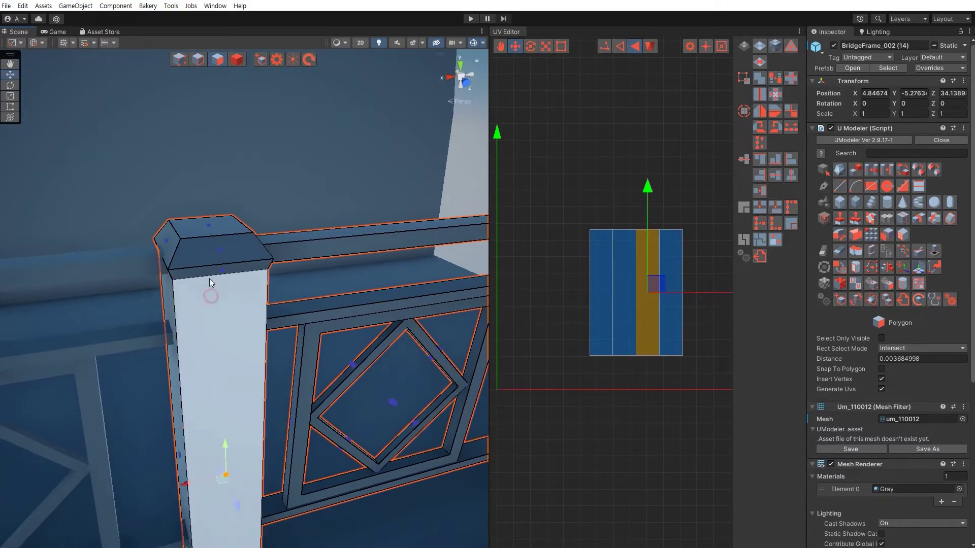
{"action": "left_click", "coordinate": [207, 274], "text": "ctrl+shift"}
{"action": "left_click", "coordinate": [193, 251], "text": "ctrl+shift"}
{"action": "left_click", "coordinate": [195, 226], "text": "ctrl+shift"}
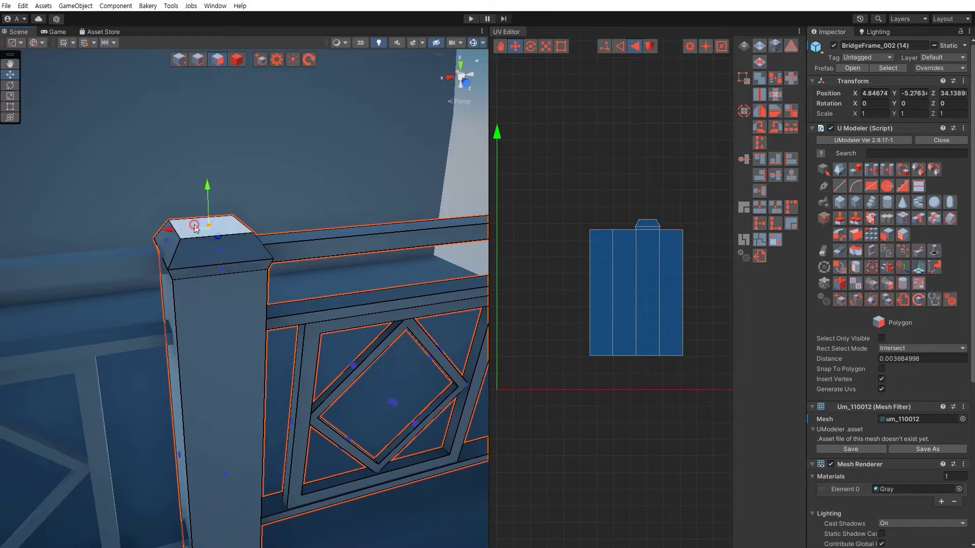
{"action": "left_click_drag", "start_coordinate": [233, 281], "coordinate": [317, 278], "text": "alt"}
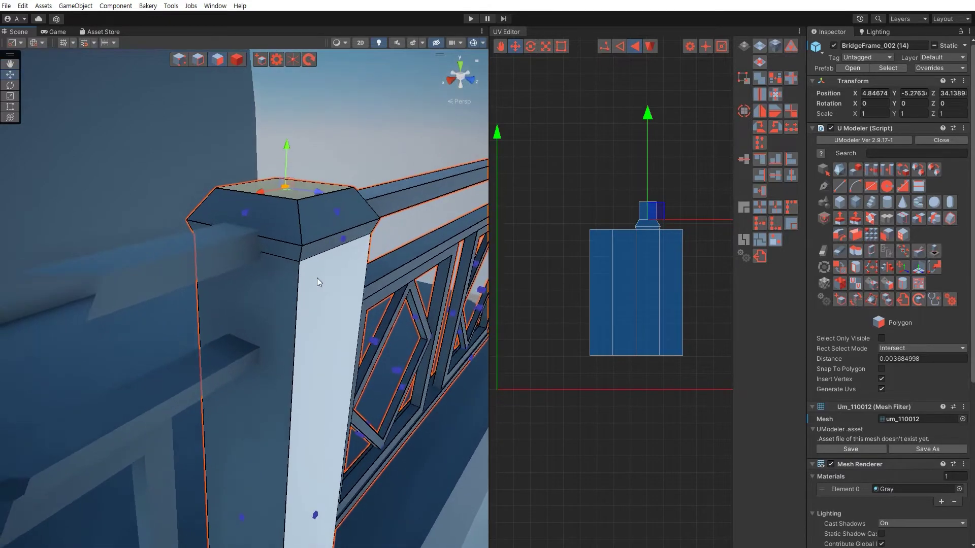
Step: Attach the cap rim and bevel faces of the adjacent post side above the second UV strip
{"action": "left_click", "coordinate": [274, 290]}
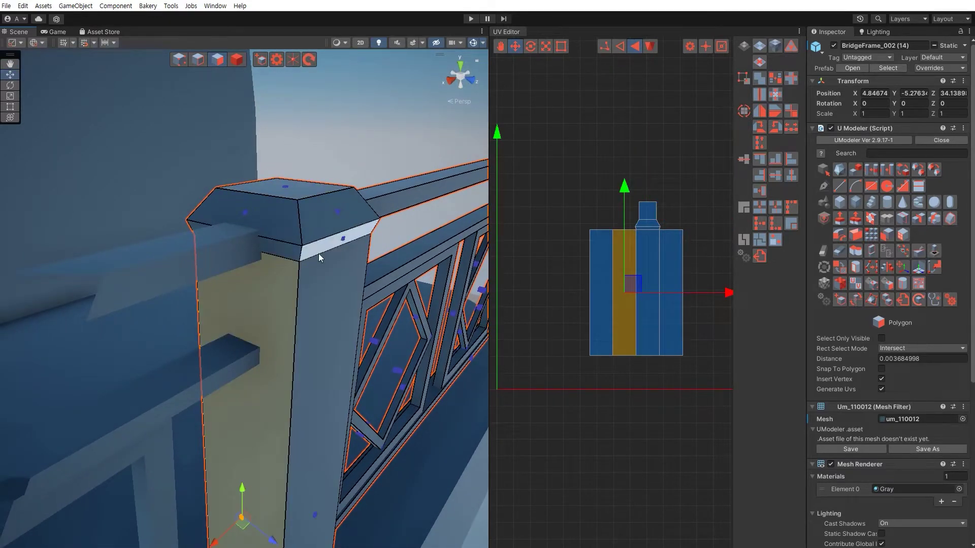
{"action": "left_click", "coordinate": [656, 178]}
{"action": "left_click_drag", "start_coordinate": [618, 188], "coordinate": [673, 219]}
{"action": "left_click", "coordinate": [683, 231]}
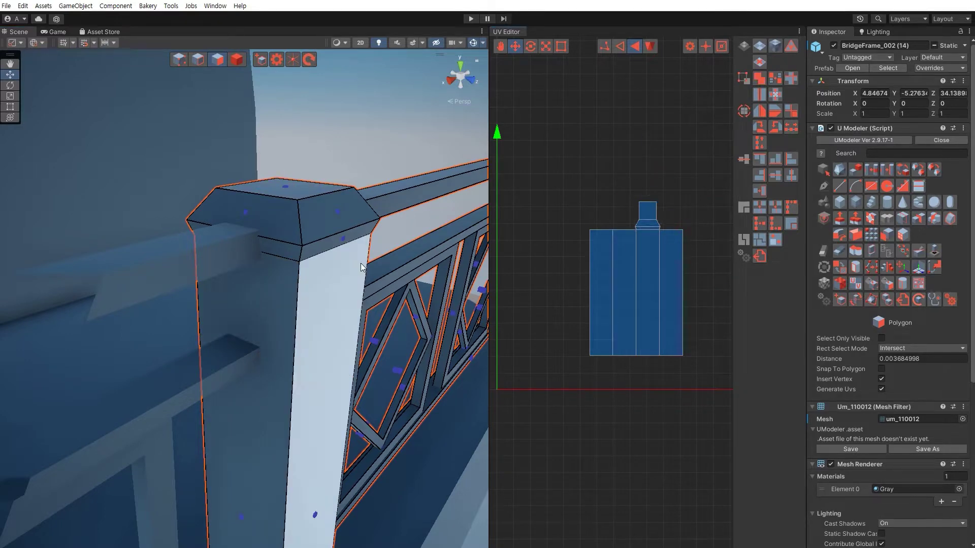
{"action": "left_click", "coordinate": [285, 263]}
{"action": "left_click", "coordinate": [283, 255]}
{"action": "left_click", "coordinate": [284, 225]}
Step: Attach the cap rim and bevel faces of the remaining two post sides above the first and fourth UV strips
{"action": "left_click_drag", "start_coordinate": [229, 269], "coordinate": [325, 257], "text": "alt"}
{"action": "left_click", "coordinate": [321, 257]}
{"action": "left_click", "coordinate": [342, 214]}
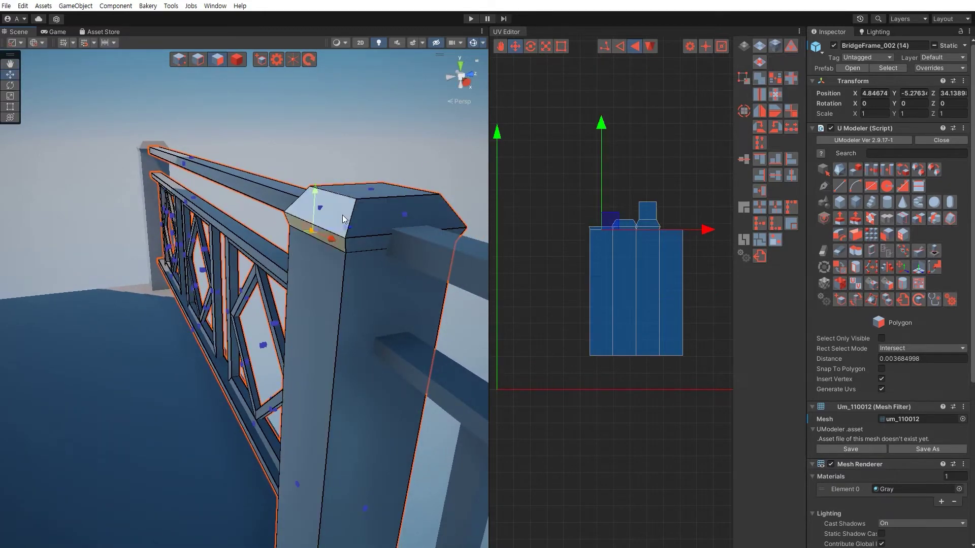
{"action": "left_click_drag", "start_coordinate": [342, 215], "coordinate": [282, 257], "text": "alt"}
{"action": "right_click_drag", "start_coordinate": [281, 257], "coordinate": [76, 205]}
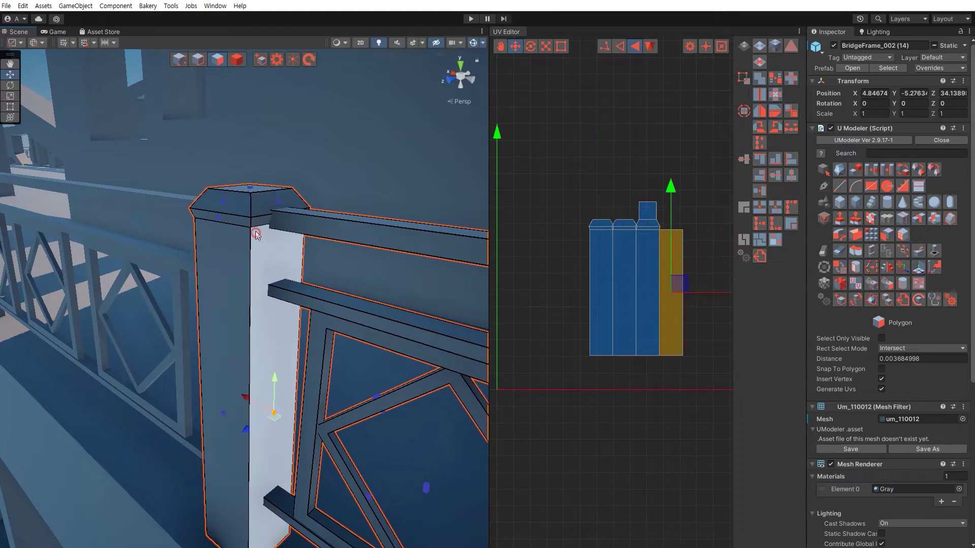
{"action": "left_click", "coordinate": [259, 200]}
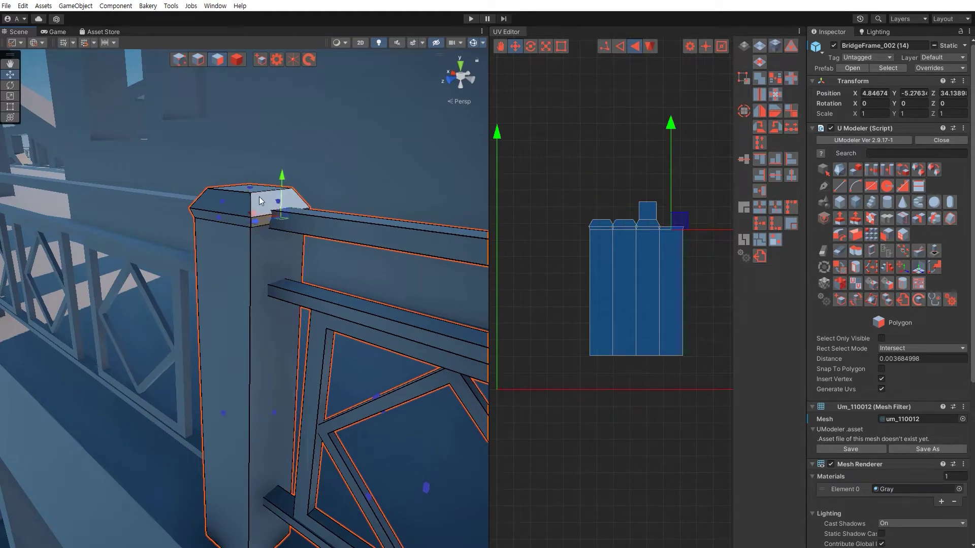
Step: Select all cap UVs and move them up slightly, off the post side strips
{"action": "left_click", "coordinate": [520, 356]}
{"action": "scroll", "coordinate": [604, 227], "scroll_direction": "up", "scroll_amount": 3}
{"action": "left_click_drag", "start_coordinate": [551, 197], "coordinate": [695, 239]}
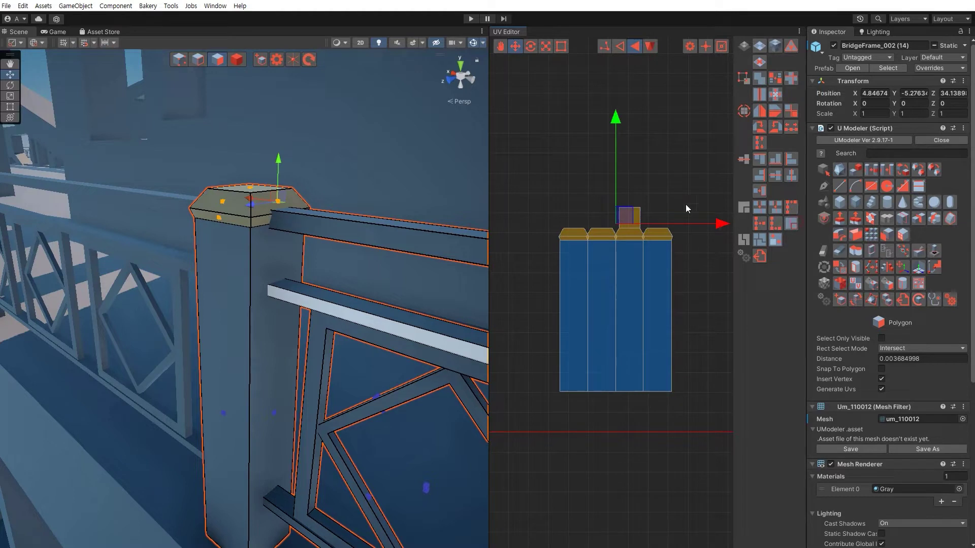
{"action": "left_click_drag", "start_coordinate": [614, 175], "coordinate": [614, 172]}
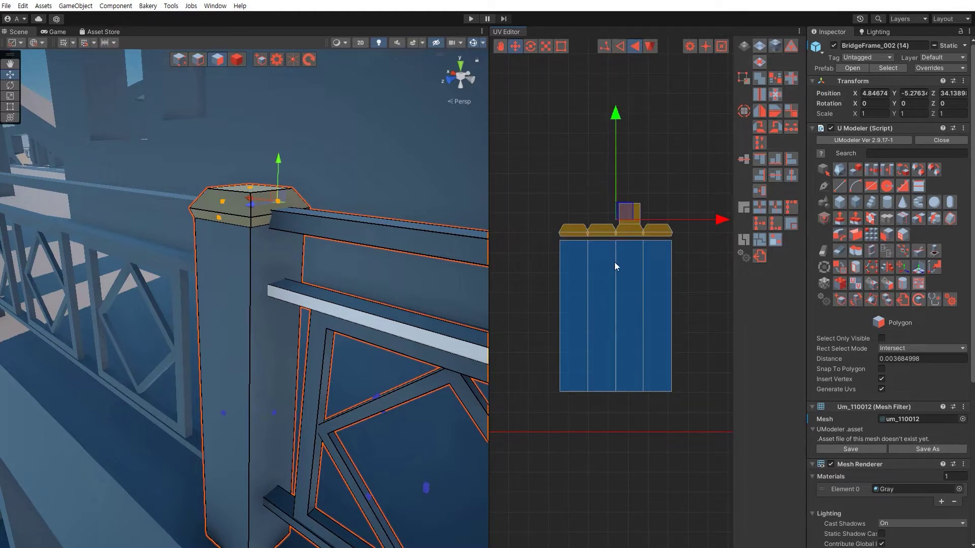
Step: Separate the first cap section's UVs and shift them left, away from the neighbouring section
{"action": "middle_click_drag", "start_coordinate": [615, 262], "coordinate": [629, 342]}
{"action": "scroll", "coordinate": [562, 341], "scroll_direction": "up", "scroll_amount": 5}
{"action": "middle_click_drag", "start_coordinate": [540, 332], "coordinate": [601, 304]}
{"action": "scroll", "coordinate": [596, 303], "scroll_direction": "up", "scroll_amount": 1}
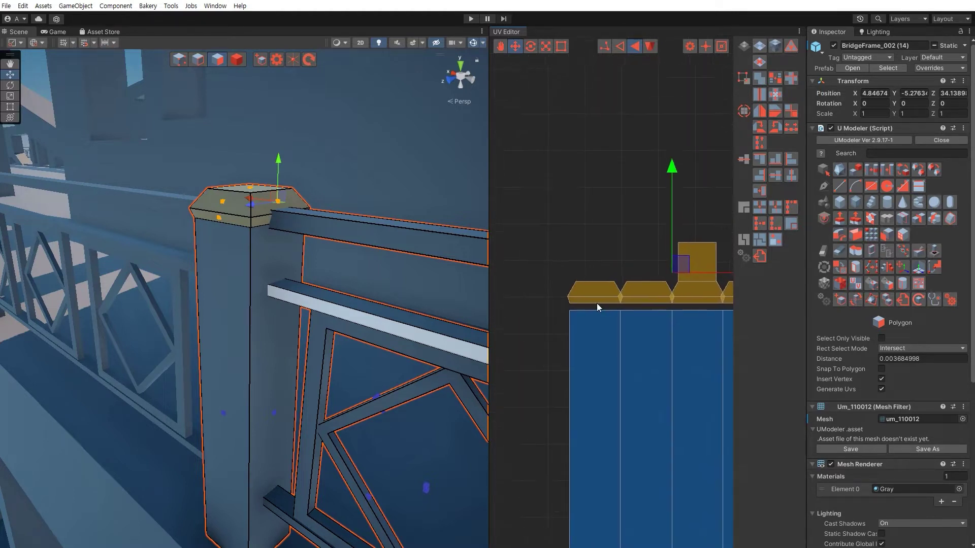
{"action": "left_click", "coordinate": [597, 305]}
{"action": "left_click", "coordinate": [587, 296]}
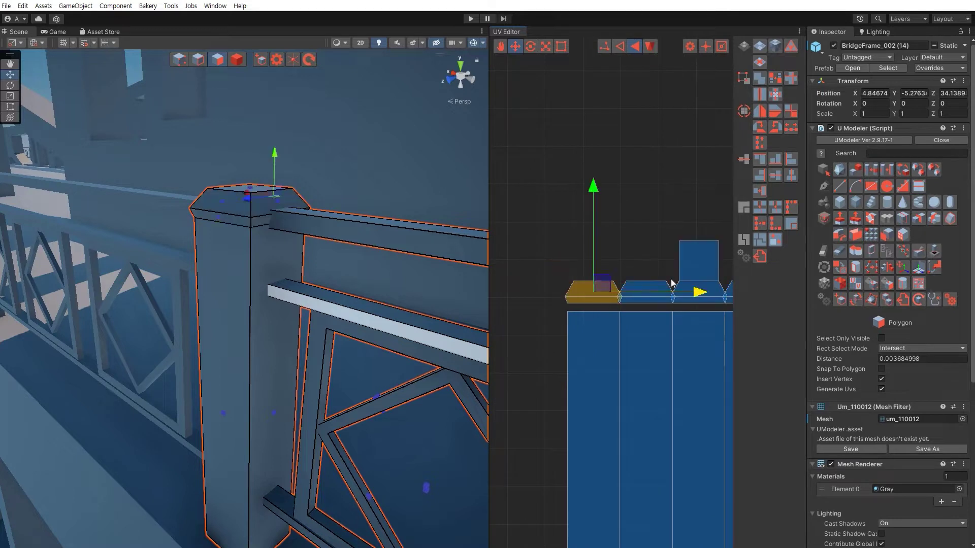
{"action": "left_click", "coordinate": [790, 224]}
{"action": "left_click_drag", "start_coordinate": [658, 293], "coordinate": [650, 294]}
Step: Shift the first two, then the first three cap UV sections left so gaps separate all four sections
{"action": "left_click_drag", "start_coordinate": [537, 267], "coordinate": [667, 294]}
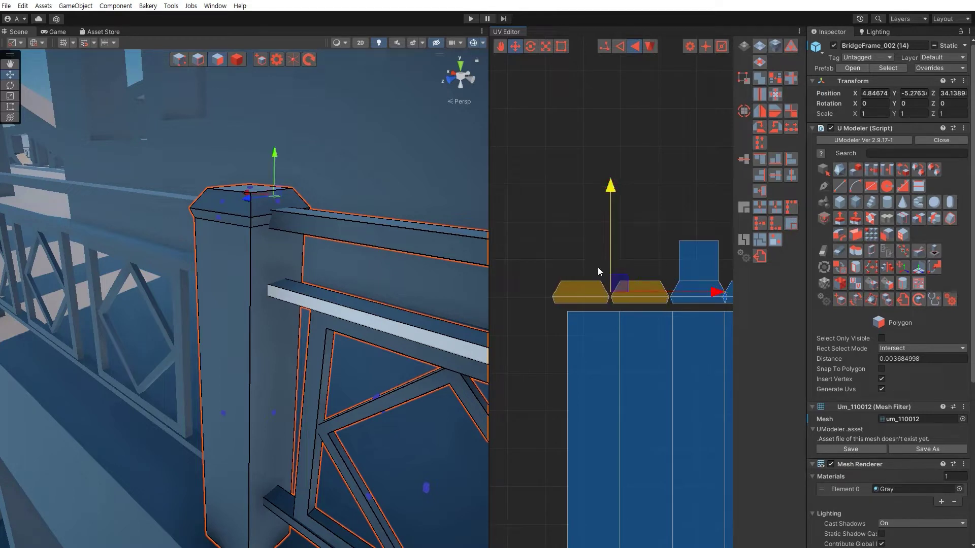
{"action": "left_click_drag", "start_coordinate": [530, 234], "coordinate": [705, 306]}
{"action": "middle_click_drag", "start_coordinate": [706, 306], "coordinate": [621, 292]}
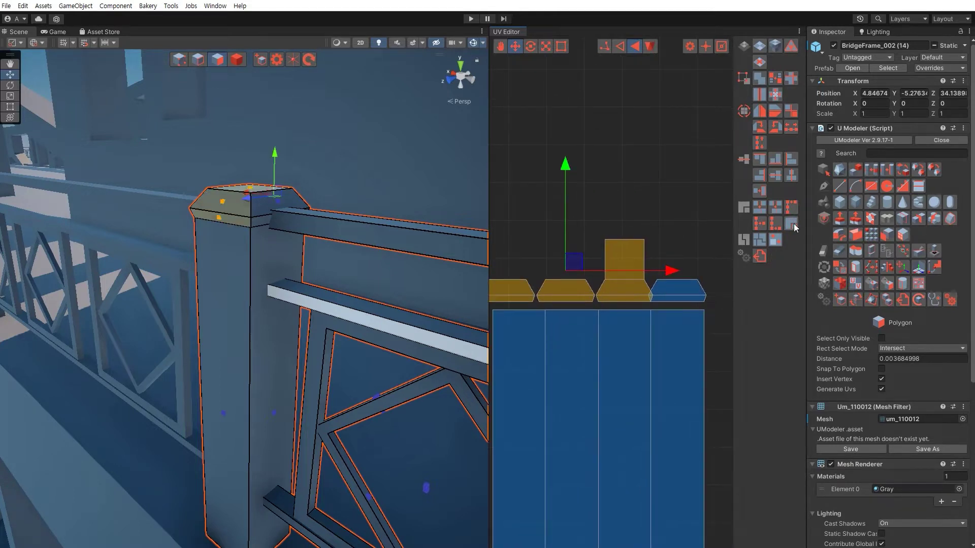
{"action": "left_click_drag", "start_coordinate": [661, 272], "coordinate": [656, 272]}
{"action": "left_click", "coordinate": [654, 242]}
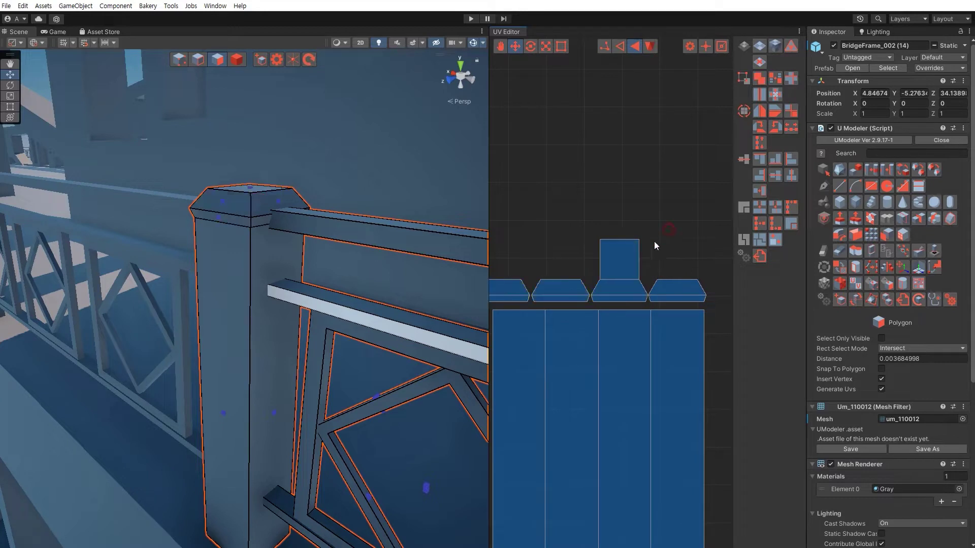
Step: Move the row of cap UV sections down slightly, closer to the post strips
{"action": "scroll", "coordinate": [631, 258], "scroll_direction": "down", "scroll_amount": 4}
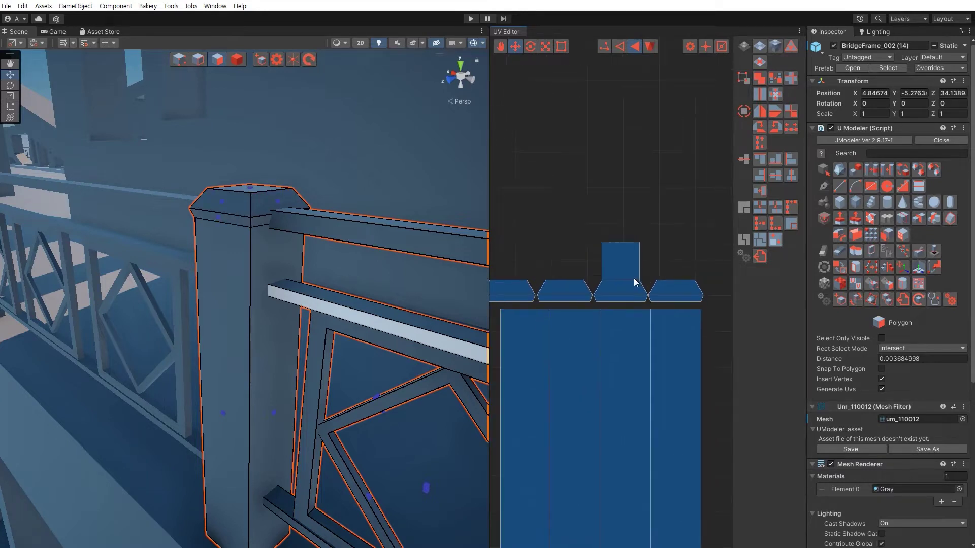
{"action": "left_click_drag", "start_coordinate": [534, 249], "coordinate": [705, 299]}
{"action": "left_click_drag", "start_coordinate": [607, 235], "coordinate": [607, 237]}
{"action": "left_click", "coordinate": [653, 241]}
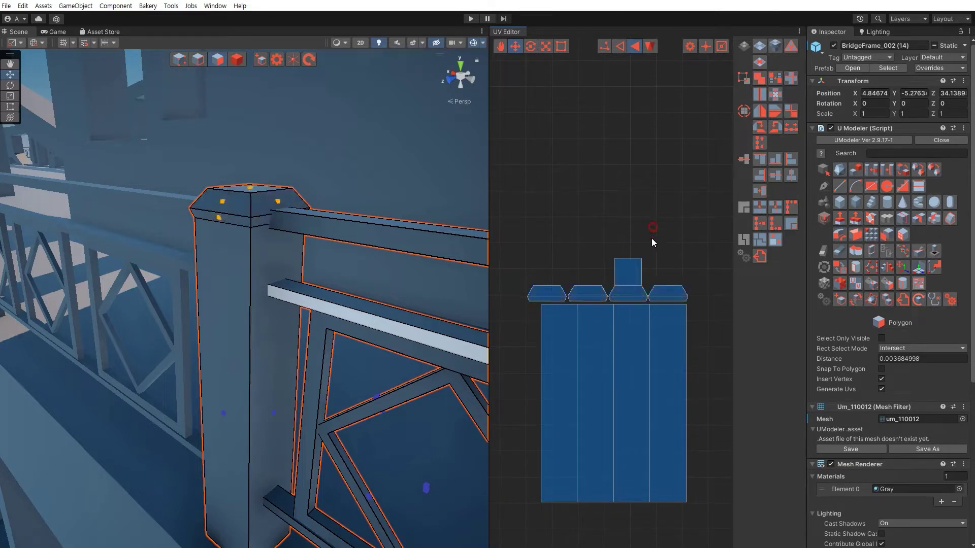
Step: Shift the row of cap UV sections right so its left end lines up with the post strips
{"action": "scroll", "coordinate": [648, 289], "scroll_direction": "down", "scroll_amount": 2}
{"action": "left_click_drag", "start_coordinate": [549, 251], "coordinate": [686, 287]}
{"action": "left_click", "coordinate": [568, 261]}
{"action": "scroll", "coordinate": [568, 269], "scroll_direction": "down", "scroll_amount": 2}
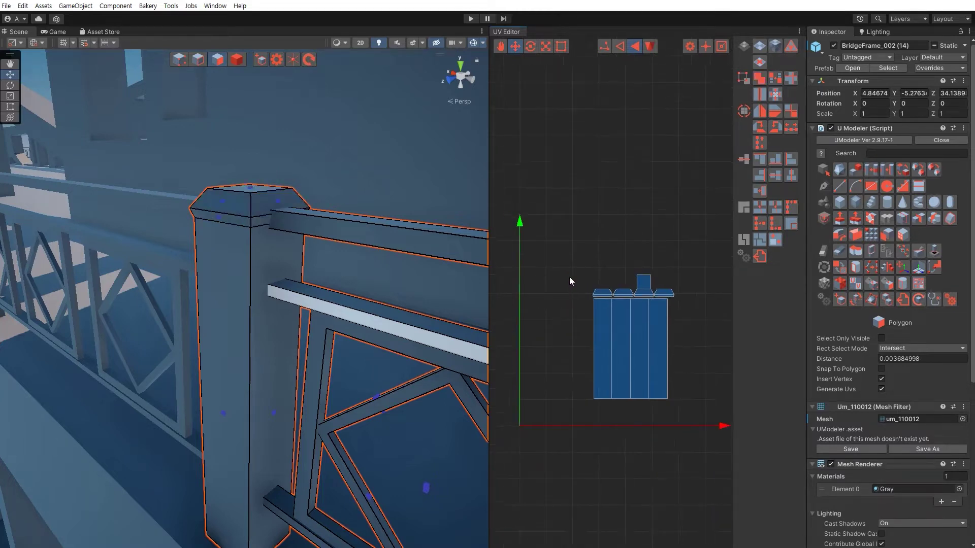
Step: Unwrap one long side face of the top handrail and move its UV strip above the post layout
{"action": "key", "text": "d"}
{"action": "right_click_drag", "start_coordinate": [276, 311], "coordinate": [282, 308]}
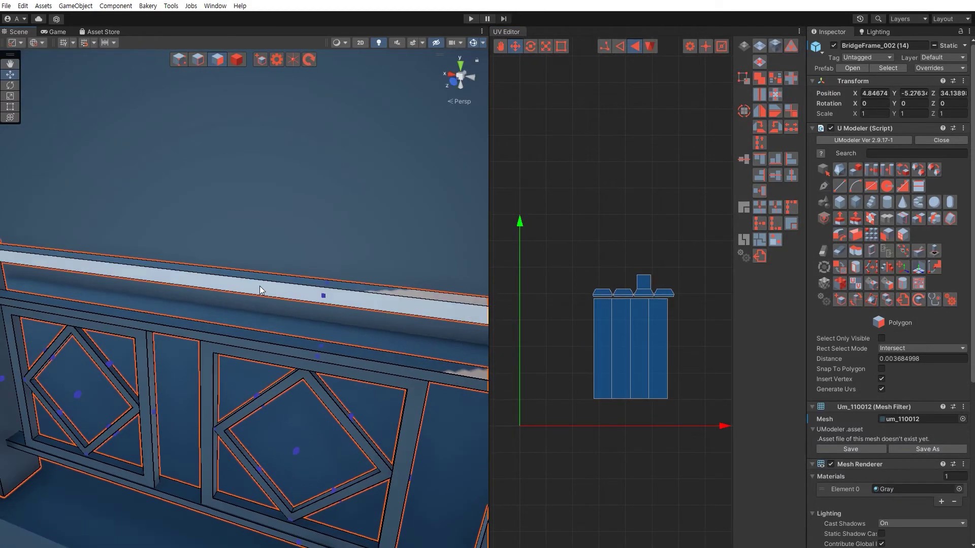
{"action": "left_click", "coordinate": [260, 287]}
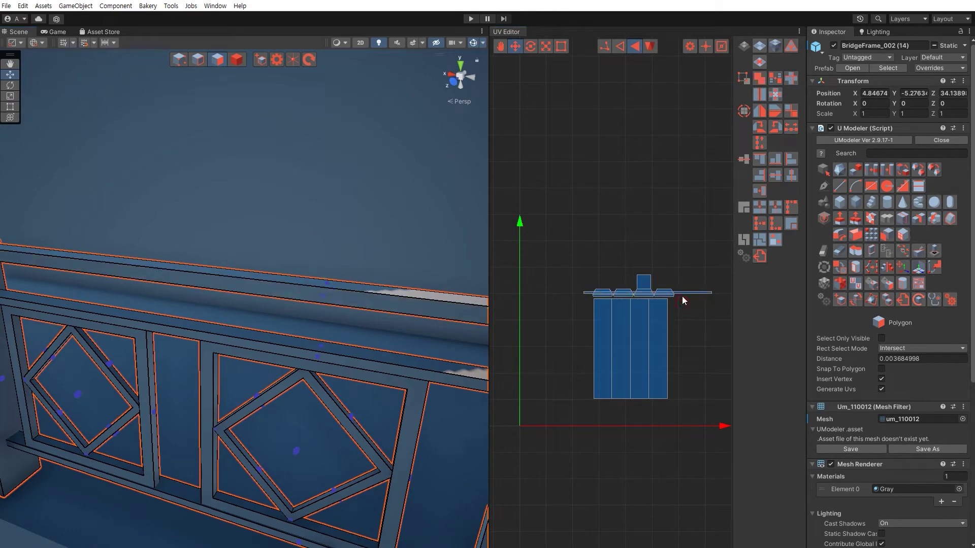
{"action": "left_click", "coordinate": [685, 294]}
{"action": "left_click_drag", "start_coordinate": [662, 283], "coordinate": [625, 241]}
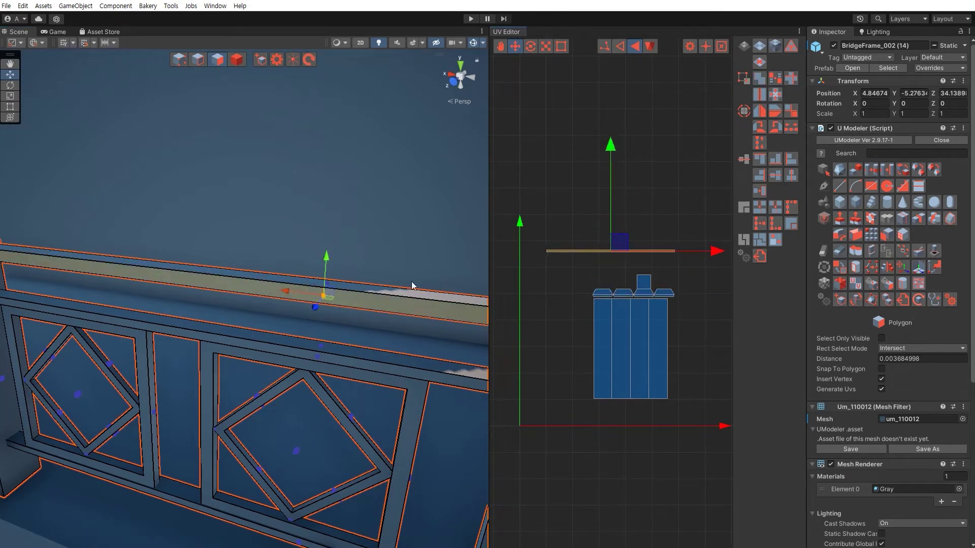
Step: Attach the top handrail's upper face and opposite side face to its UV strip
{"action": "right_click_drag", "start_coordinate": [290, 342], "coordinate": [226, 355]}
{"action": "left_click", "coordinate": [389, 291]}
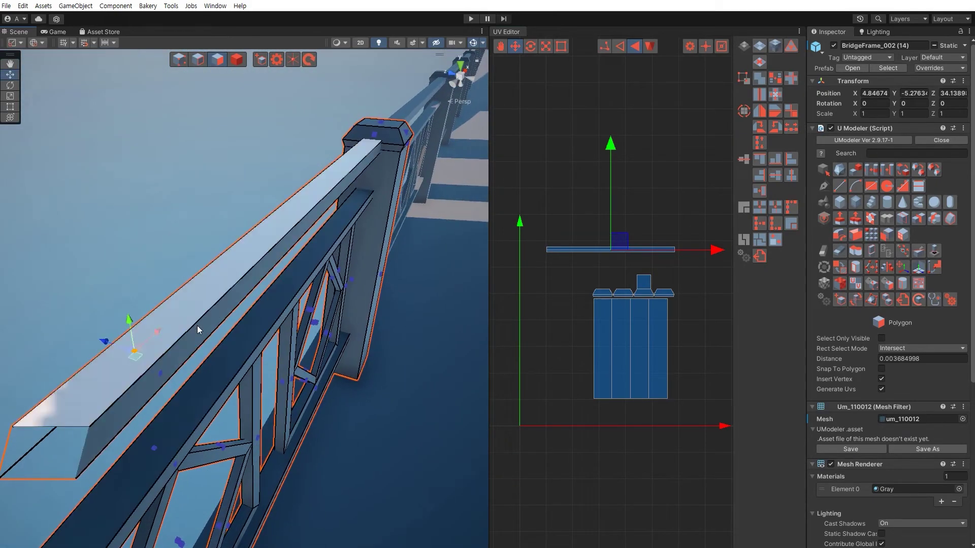
{"action": "left_click", "coordinate": [201, 331]}
{"action": "right_click_drag", "start_coordinate": [97, 317], "coordinate": [118, 317]}
{"action": "left_click_drag", "start_coordinate": [117, 318], "coordinate": [331, 343], "text": "alt"}
{"action": "left_click", "coordinate": [559, 275]}
{"action": "scroll", "coordinate": [581, 245], "scroll_direction": "up", "scroll_amount": 3}
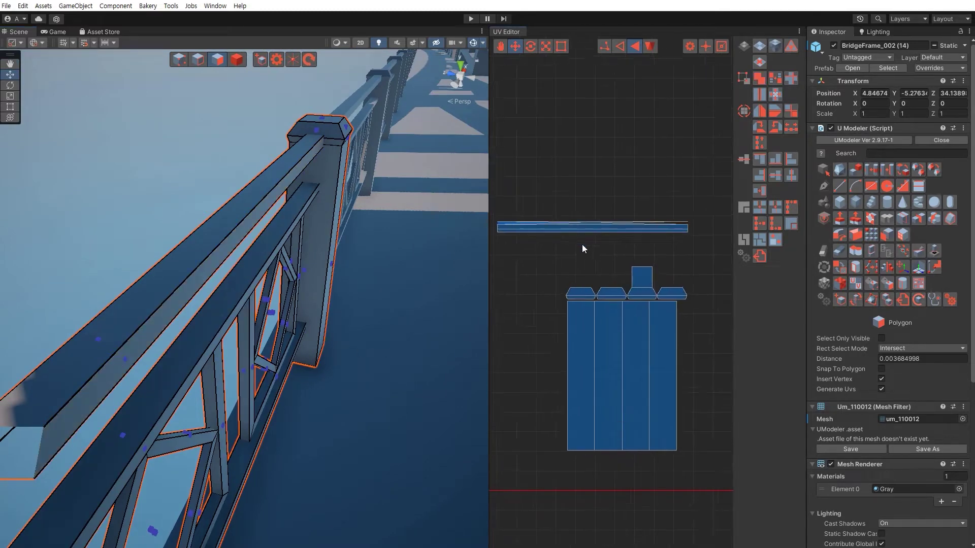
Step: View the top handrail from below and attach its remaining long face to the UV strip
{"action": "scroll", "coordinate": [580, 277], "scroll_direction": "up", "scroll_amount": 1}
{"action": "right_click_drag", "start_coordinate": [180, 326], "coordinate": [306, 287]}
{"action": "left_click", "coordinate": [307, 286]}
{"action": "left_click_drag", "start_coordinate": [307, 286], "coordinate": [146, 218], "text": "alt"}
{"action": "left_click", "coordinate": [294, 215]}
{"action": "left_click", "coordinate": [185, 161]}
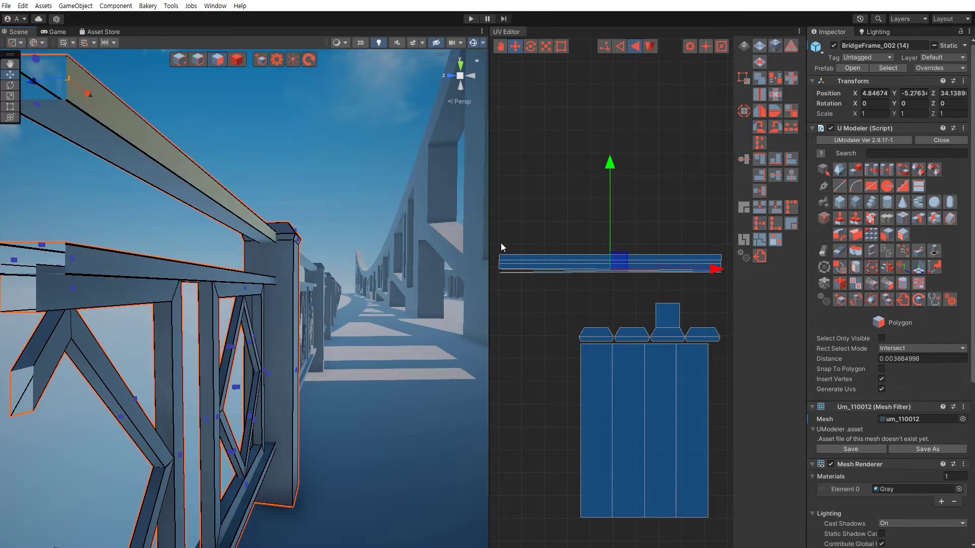
Step: Level the skewed lower edge of the handrail's UV strip using edge selection and alignment
{"action": "left_click", "coordinate": [566, 299]}
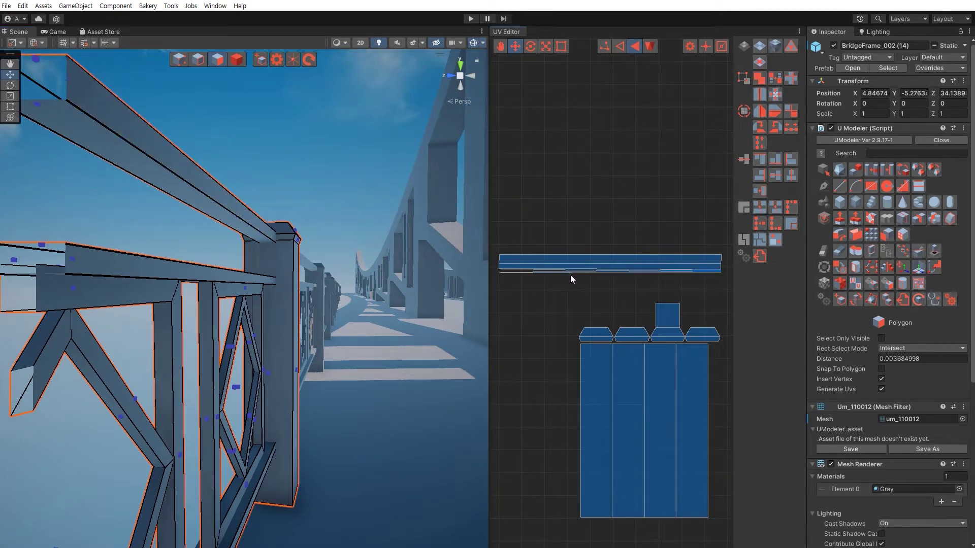
{"action": "scroll", "coordinate": [558, 289], "scroll_direction": "up", "scroll_amount": 6}
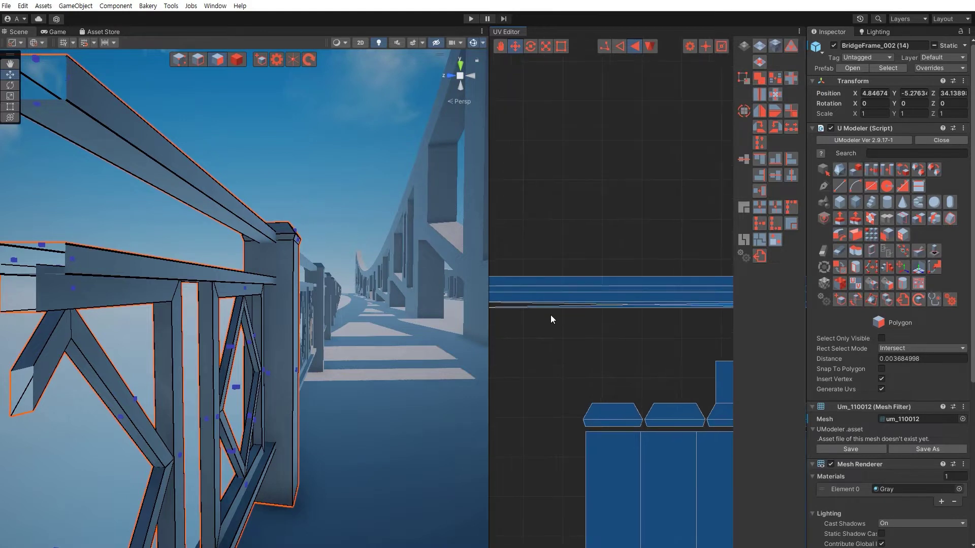
{"action": "key", "text": "2"}
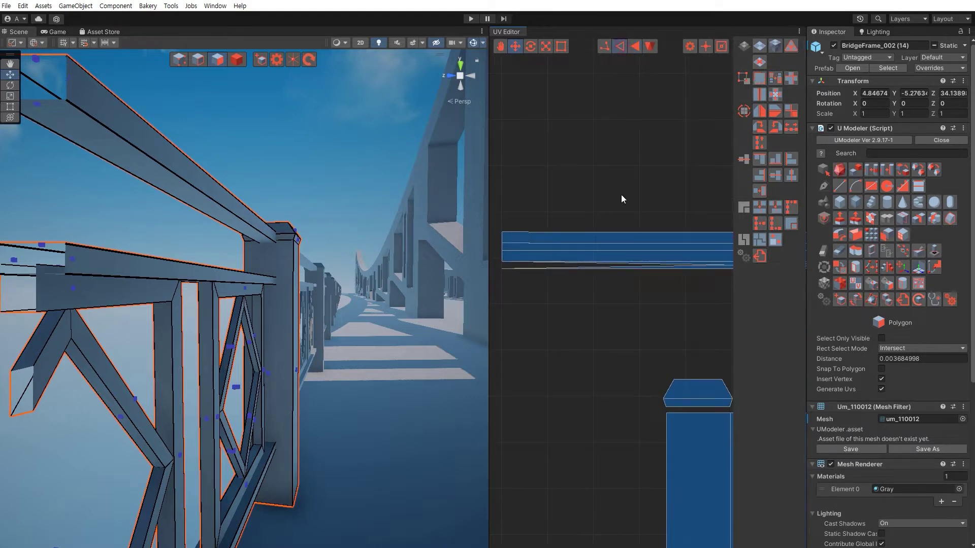
{"action": "left_click", "coordinate": [556, 274]}
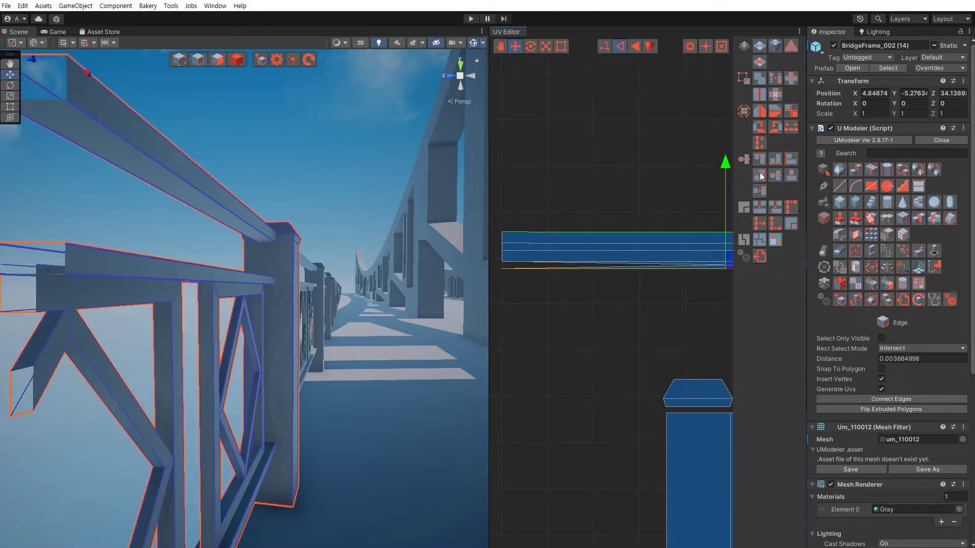
{"action": "left_click", "coordinate": [762, 114]}
{"action": "scroll", "coordinate": [659, 297], "scroll_direction": "down", "scroll_amount": 5}
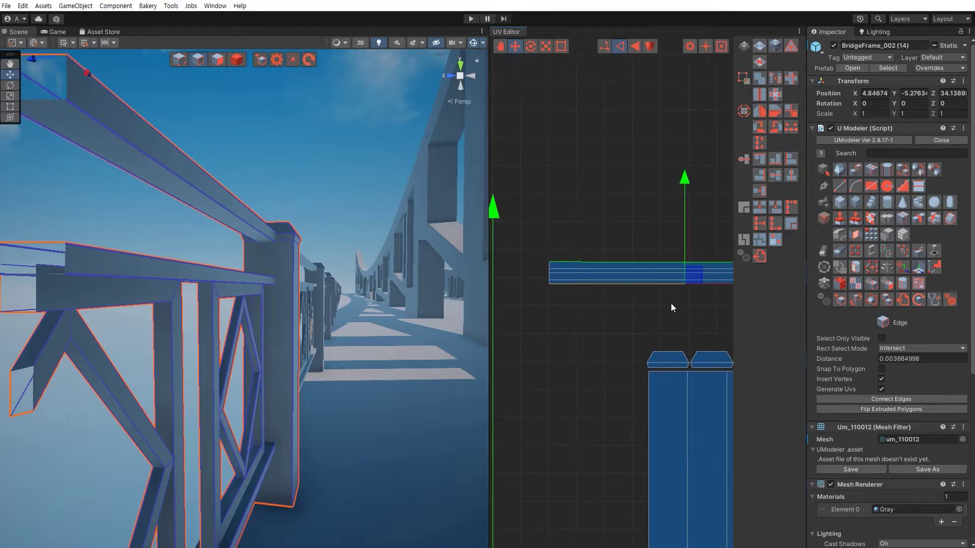
{"action": "scroll", "coordinate": [671, 304], "scroll_direction": "down", "scroll_amount": 1}
{"action": "middle_click_drag", "start_coordinate": [671, 304], "coordinate": [623, 303]}
{"action": "left_click", "coordinate": [638, 311]}
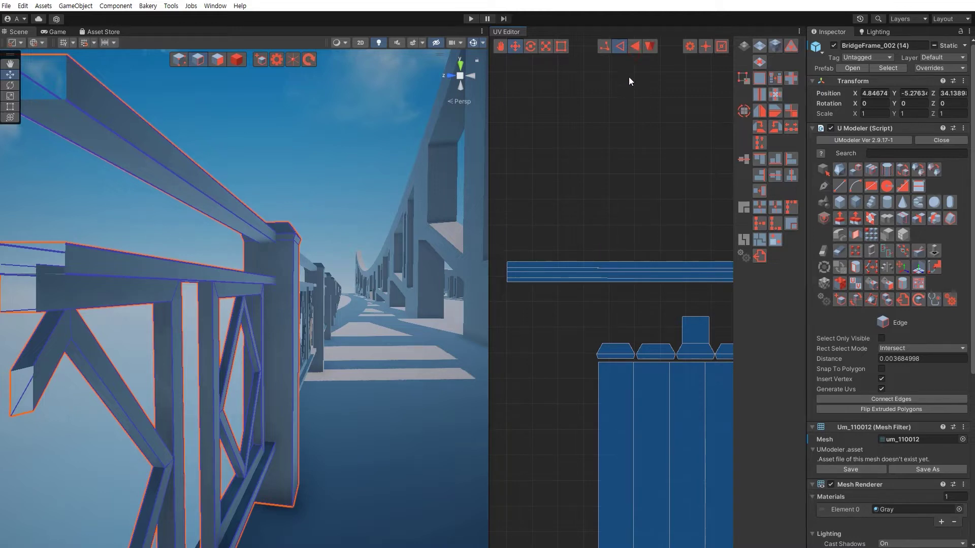
Step: Select all faces of the top handrail's UV strip to check its coverage on the mesh, and clear the selection
{"action": "left_click", "coordinate": [636, 47]}
{"action": "left_click_drag", "start_coordinate": [279, 283], "coordinate": [340, 299], "text": "alt"}
{"action": "left_click_drag", "start_coordinate": [166, 272], "coordinate": [254, 278], "text": "alt"}
{"action": "scroll", "coordinate": [259, 279], "scroll_direction": "up", "scroll_amount": 3}
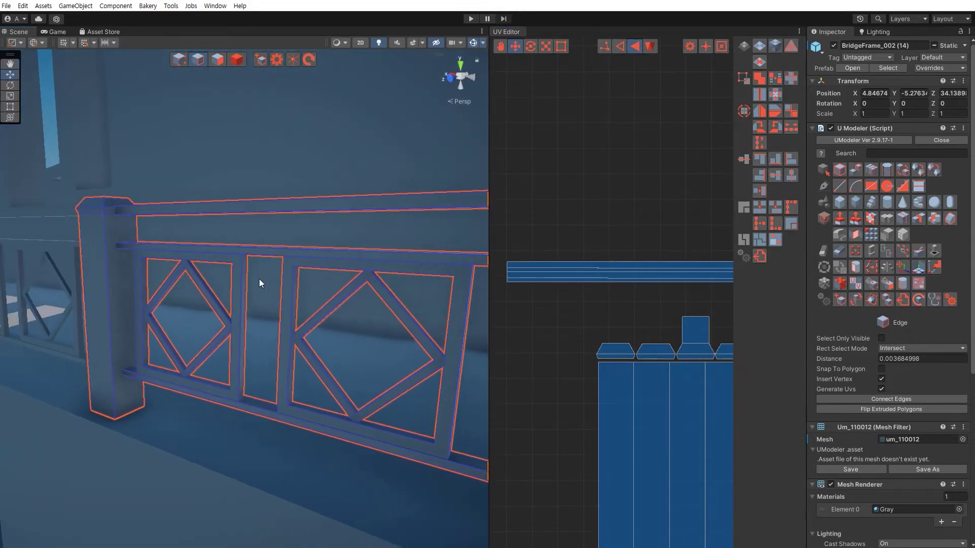
{"action": "left_click_drag", "start_coordinate": [604, 223], "coordinate": [648, 296]}
{"action": "scroll", "coordinate": [601, 288], "scroll_direction": "down", "scroll_amount": 3}
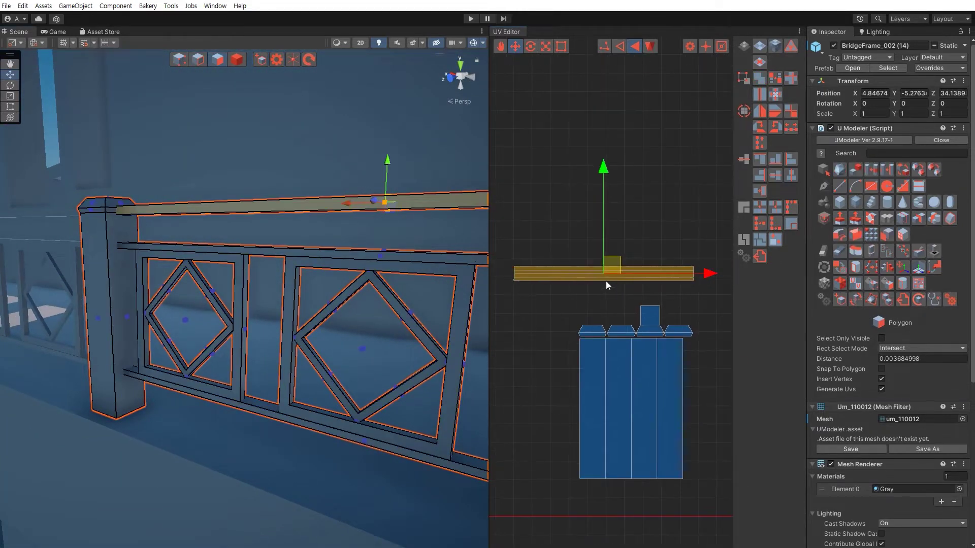
{"action": "left_click", "coordinate": [586, 299]}
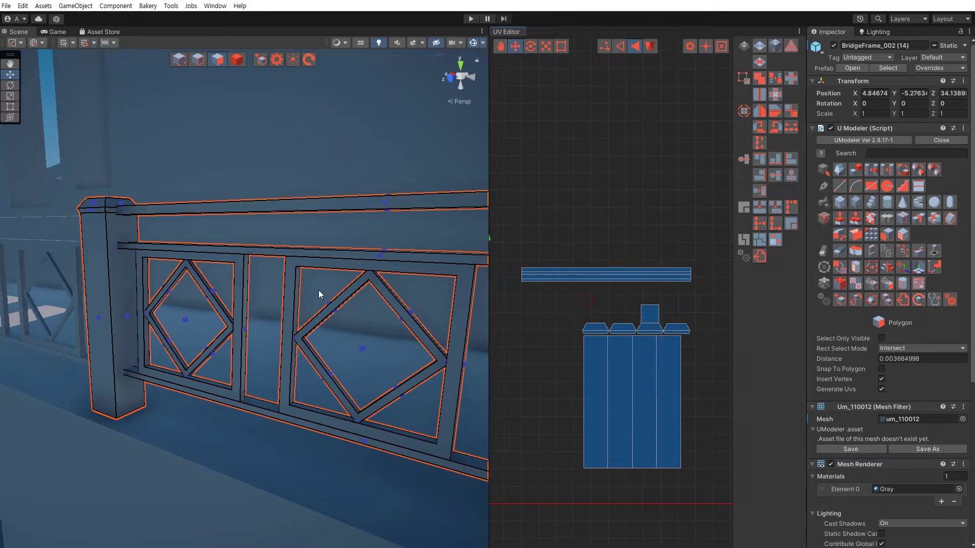
Step: Unwrap the middle rail's front side face and attach its upper and opposite side faces to the UV strip
{"action": "left_click_drag", "start_coordinate": [318, 290], "coordinate": [278, 304], "text": "alt"}
{"action": "left_click", "coordinate": [266, 269]}
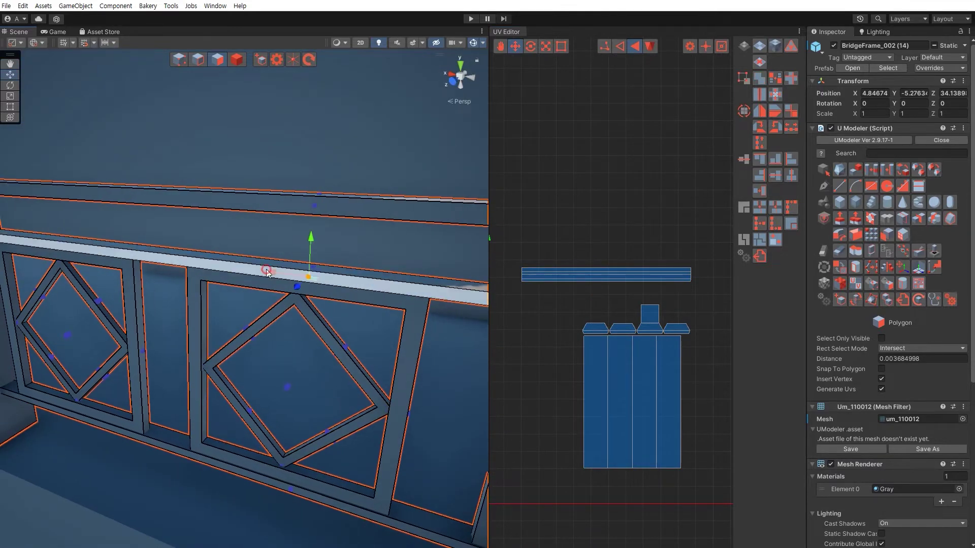
{"action": "right_click_drag", "start_coordinate": [272, 264], "coordinate": [128, 307]}
{"action": "left_click", "coordinate": [130, 313]}
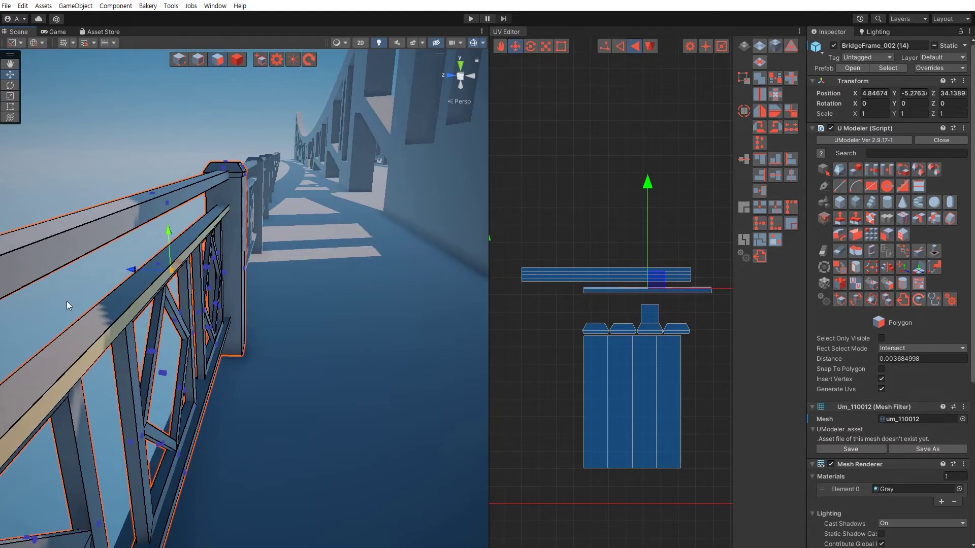
Step: Level the skewed upper edge of the middle rail's UV strip using edge selection and alignment
{"action": "right_click_drag", "start_coordinate": [66, 301], "coordinate": [28, 277]}
{"action": "scroll", "coordinate": [621, 292], "scroll_direction": "up", "scroll_amount": 2}
{"action": "scroll", "coordinate": [620, 273], "scroll_direction": "up", "scroll_amount": 2}
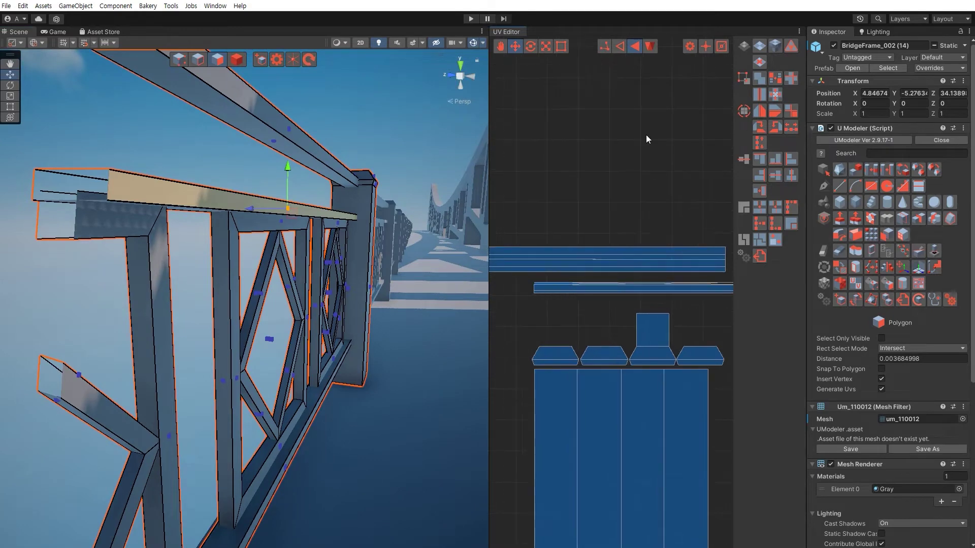
{"action": "left_click", "coordinate": [621, 46]}
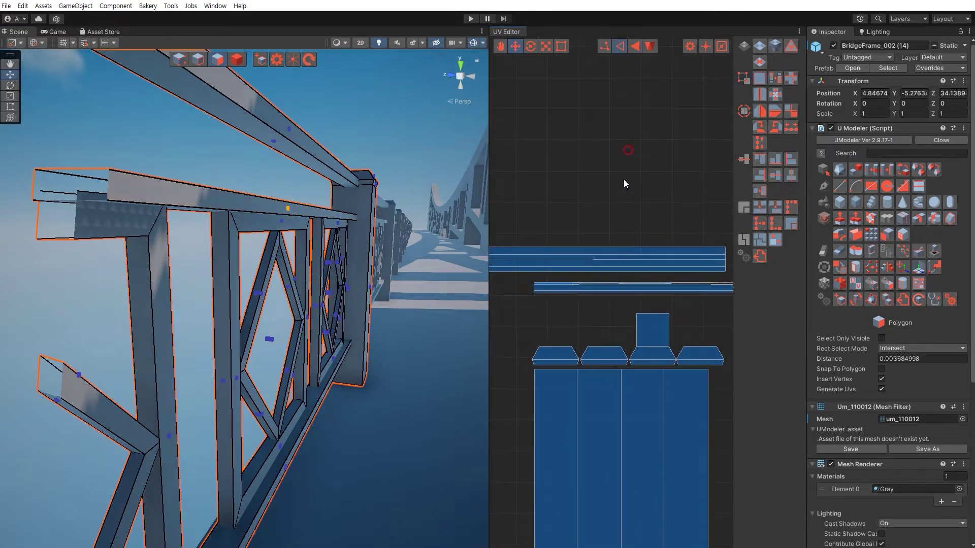
{"action": "left_click", "coordinate": [632, 282]}
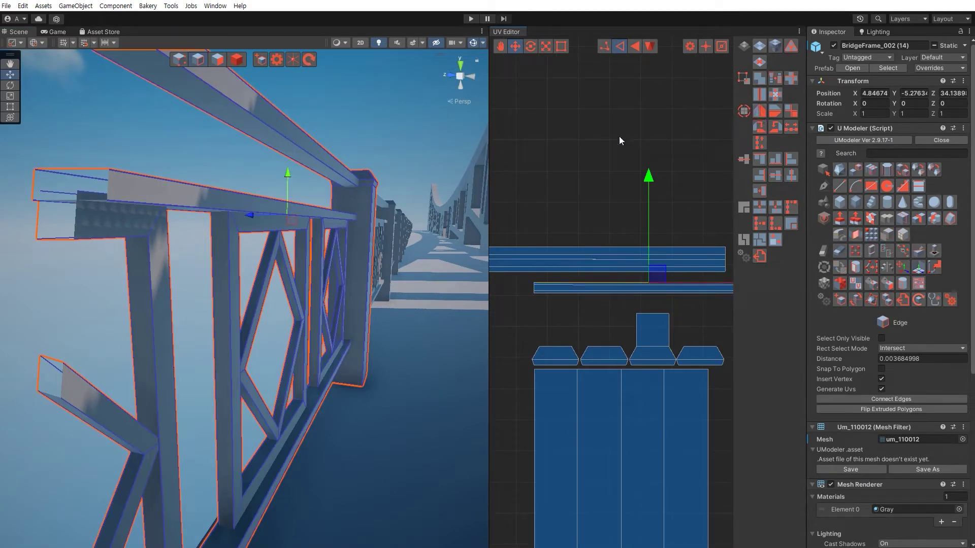
{"action": "left_click", "coordinate": [602, 166]}
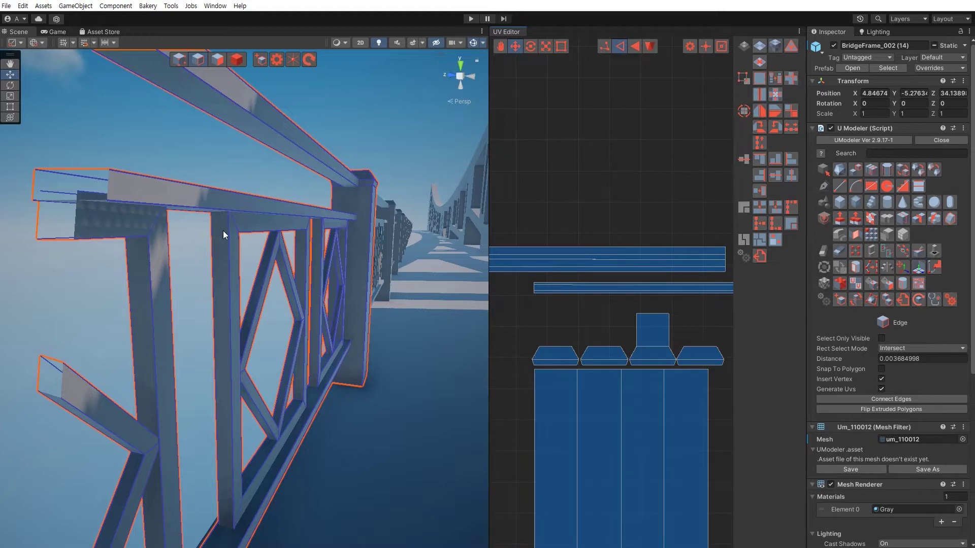
Step: View the middle rail from below and attach its underside face to the rail's UV strip
{"action": "right_click_drag", "start_coordinate": [202, 200], "coordinate": [221, 225]}
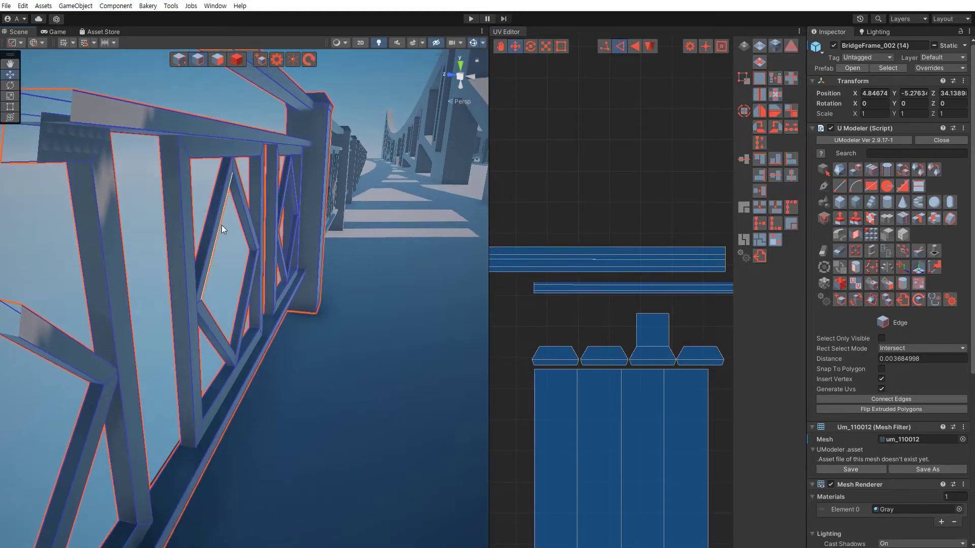
{"action": "key", "text": "3"}
{"action": "left_click", "coordinate": [170, 124]}
{"action": "right_click_drag", "start_coordinate": [205, 178], "coordinate": [194, 122]}
{"action": "left_click", "coordinate": [195, 106]}
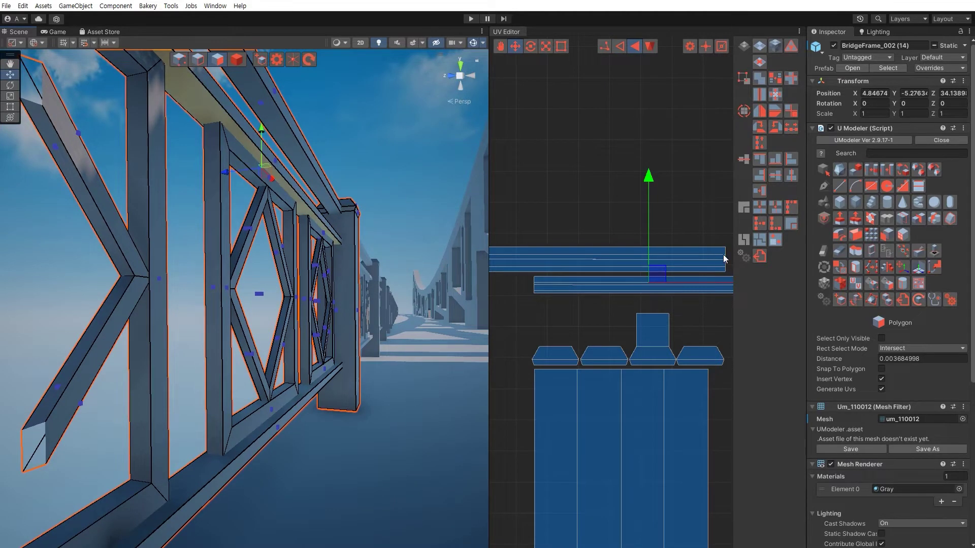
Step: Move the middle rail's UV strip directly beneath the top handrail's strip so their starting ends line up
{"action": "middle_click_drag", "start_coordinate": [730, 267], "coordinate": [711, 276]}
{"action": "scroll", "coordinate": [711, 277], "scroll_direction": "down", "scroll_amount": 2}
{"action": "left_click", "coordinate": [711, 300]}
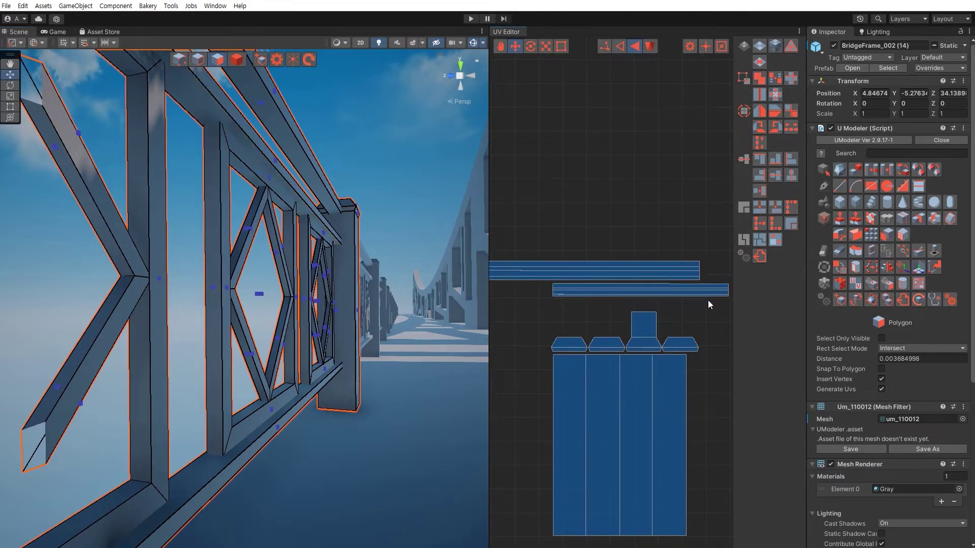
{"action": "left_click", "coordinate": [555, 284]}
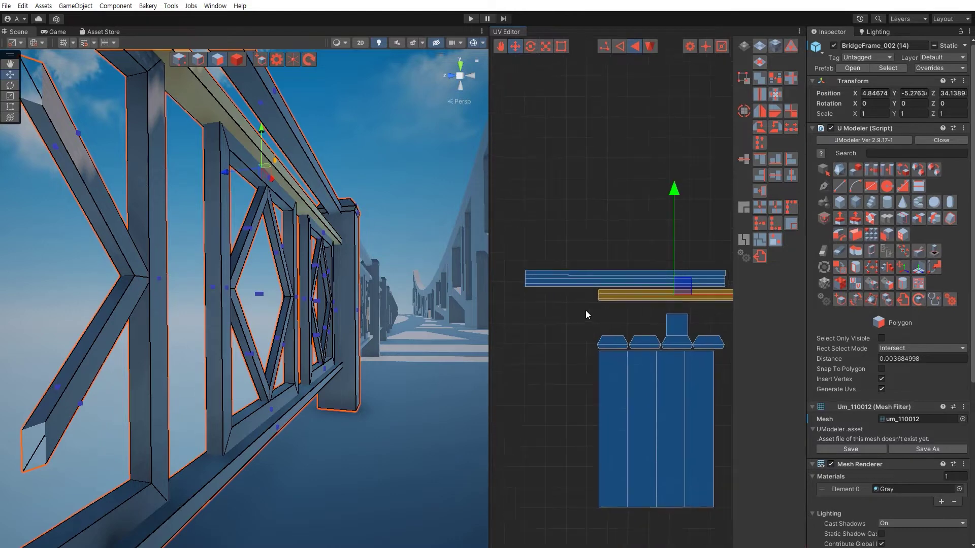
{"action": "left_click_drag", "start_coordinate": [668, 288], "coordinate": [614, 291]}
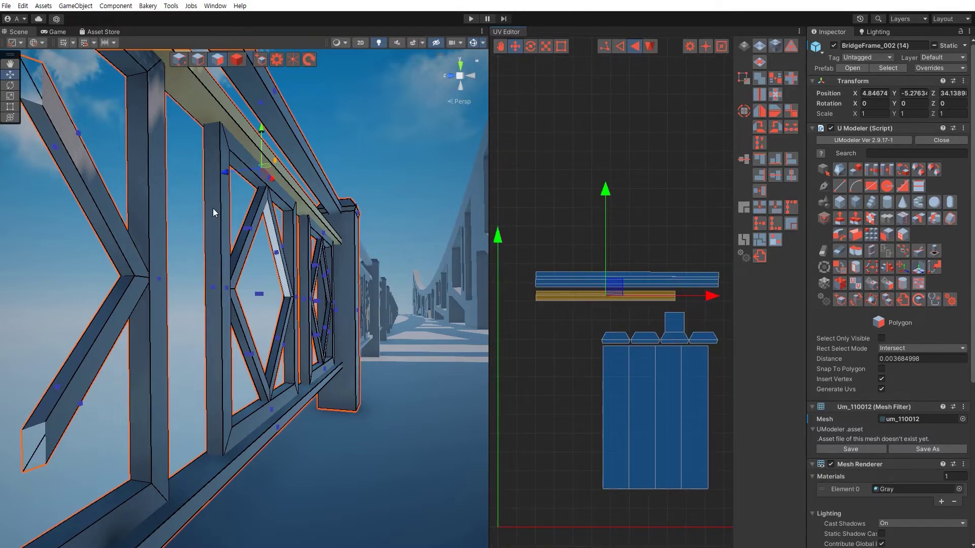
Step: Unwrap the bottom rail's upper face, attach its front side face, and move the UV strip below the middle rail's
{"action": "right_click_drag", "start_coordinate": [212, 208], "coordinate": [277, 285]}
{"action": "left_click_drag", "start_coordinate": [276, 286], "coordinate": [319, 308], "text": "alt"}
{"action": "left_click", "coordinate": [320, 304]}
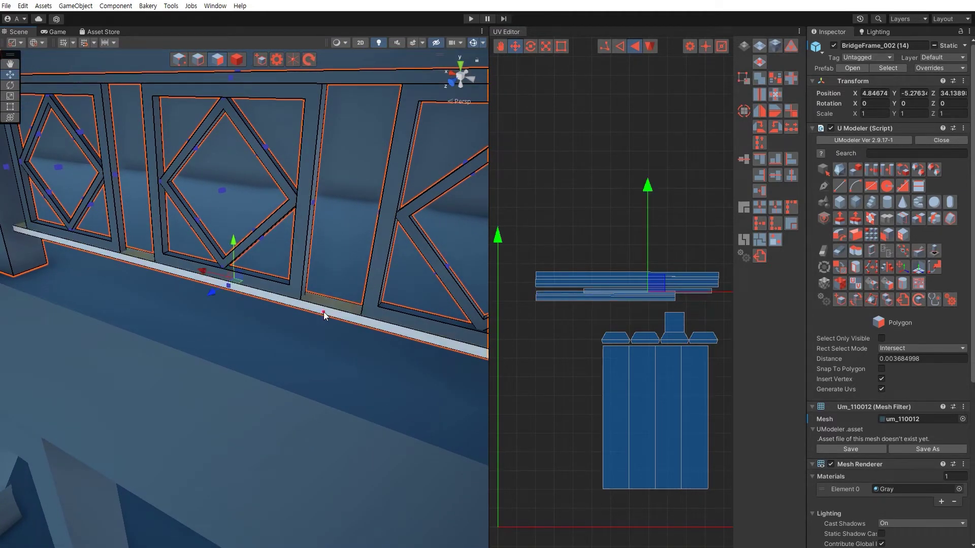
{"action": "left_click", "coordinate": [324, 312], "text": "shift"}
{"action": "left_click_drag", "start_coordinate": [660, 280], "coordinate": [604, 305]}
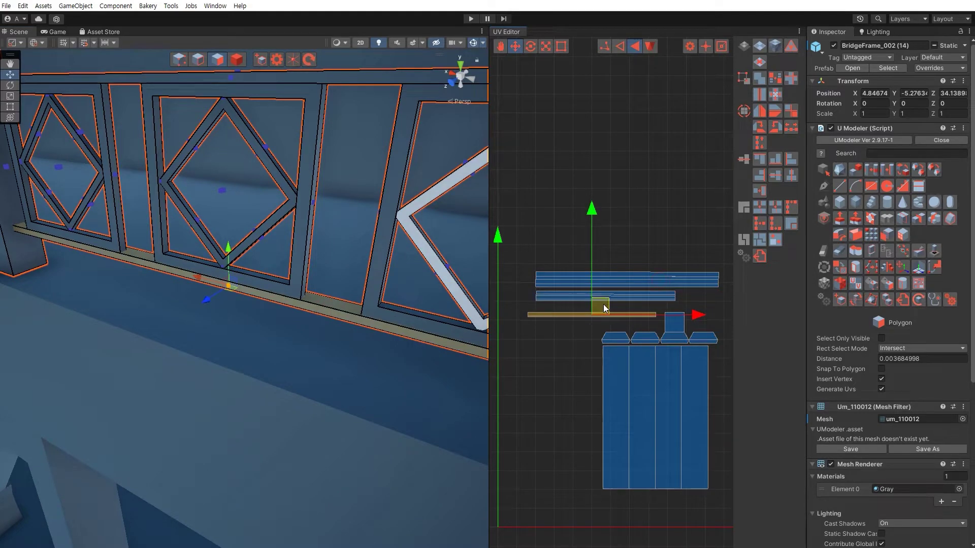
Step: Attach the bottom rail's underside and remaining side face to its UV strip
{"action": "right_click_drag", "start_coordinate": [333, 318], "coordinate": [285, 241]}
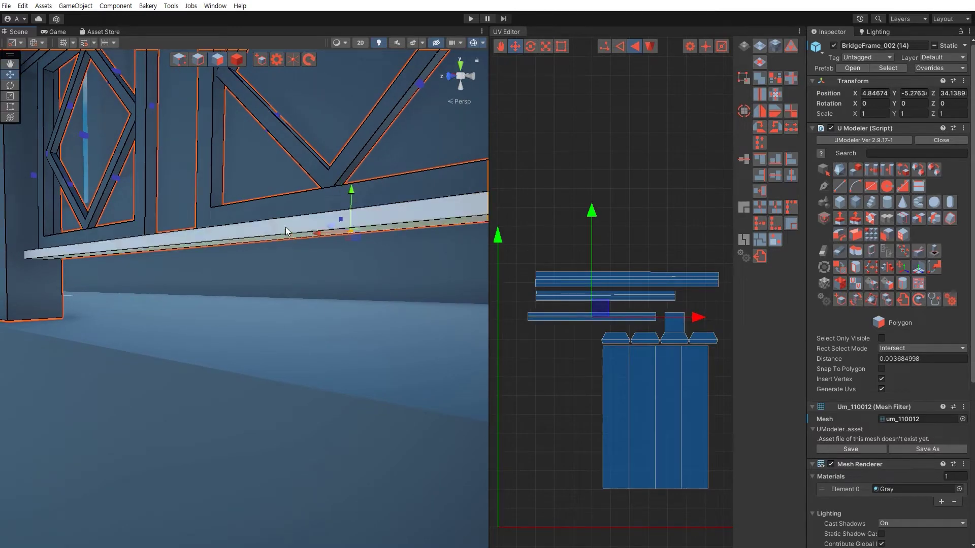
{"action": "right_click_drag", "start_coordinate": [297, 226], "coordinate": [147, 287]}
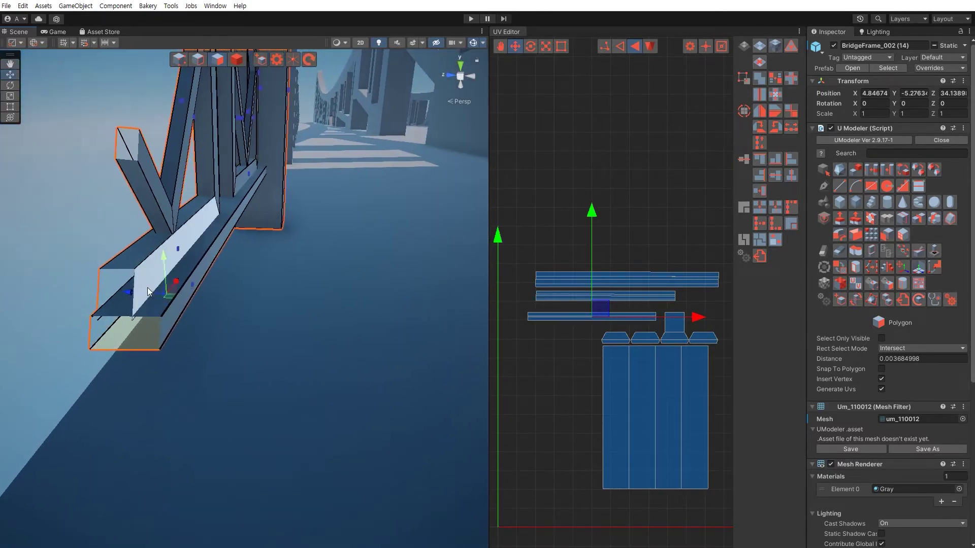
{"action": "left_click", "coordinate": [195, 264]}
{"action": "left_click", "coordinate": [199, 276]}
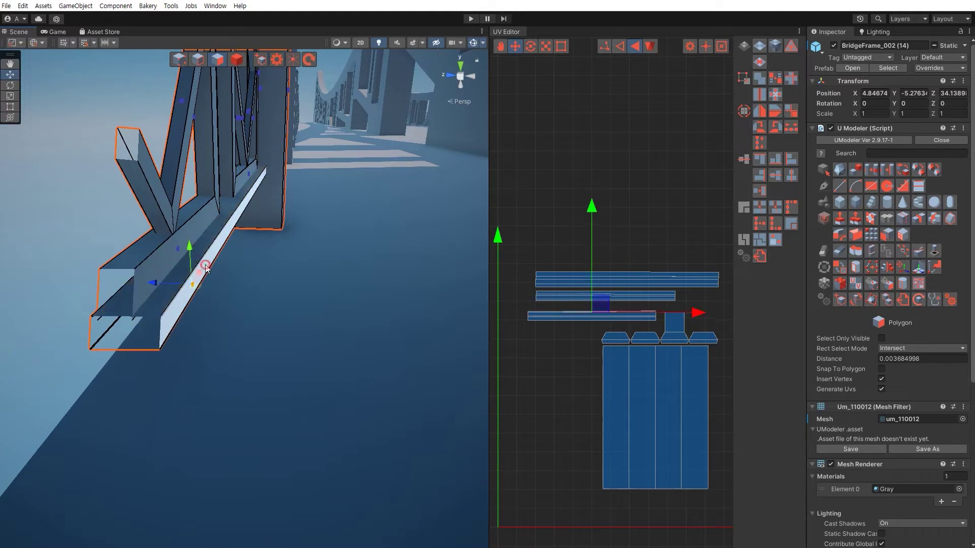
Step: Straighten the skewed upper edge of the bottom rail's UV strip with edge selection and alignment
{"action": "left_click", "coordinate": [567, 370]}
{"action": "scroll", "coordinate": [572, 309], "scroll_direction": "up", "scroll_amount": 5}
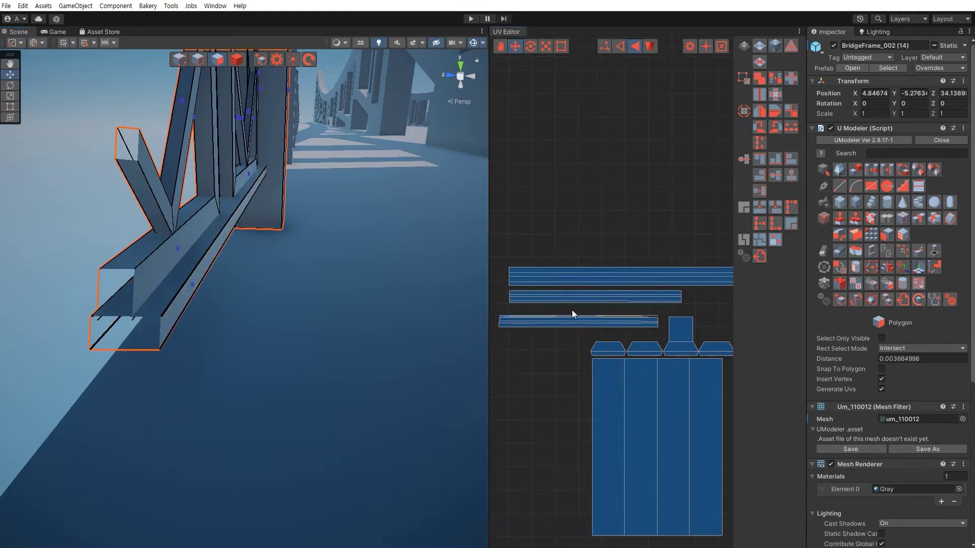
{"action": "left_click", "coordinate": [621, 50]}
{"action": "left_click", "coordinate": [623, 303]}
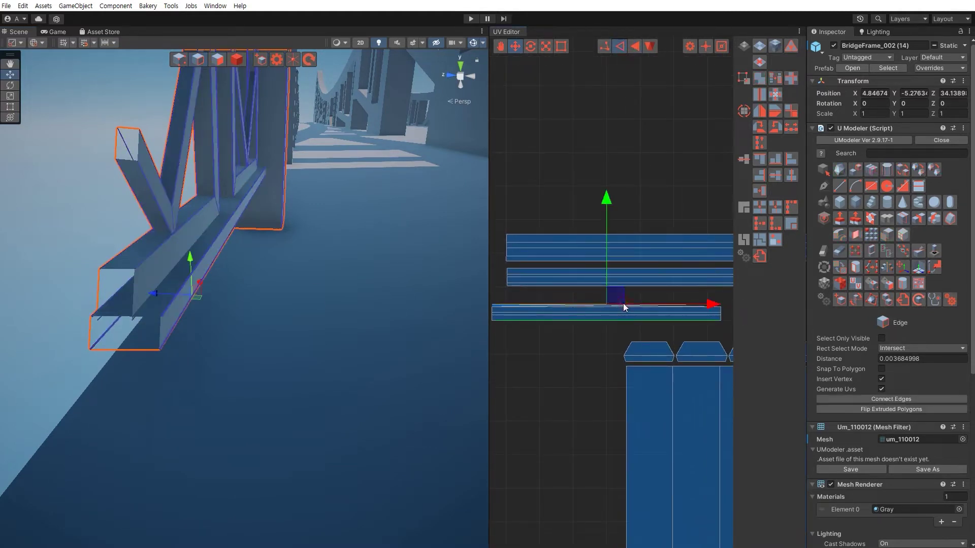
{"action": "left_click", "coordinate": [587, 352]}
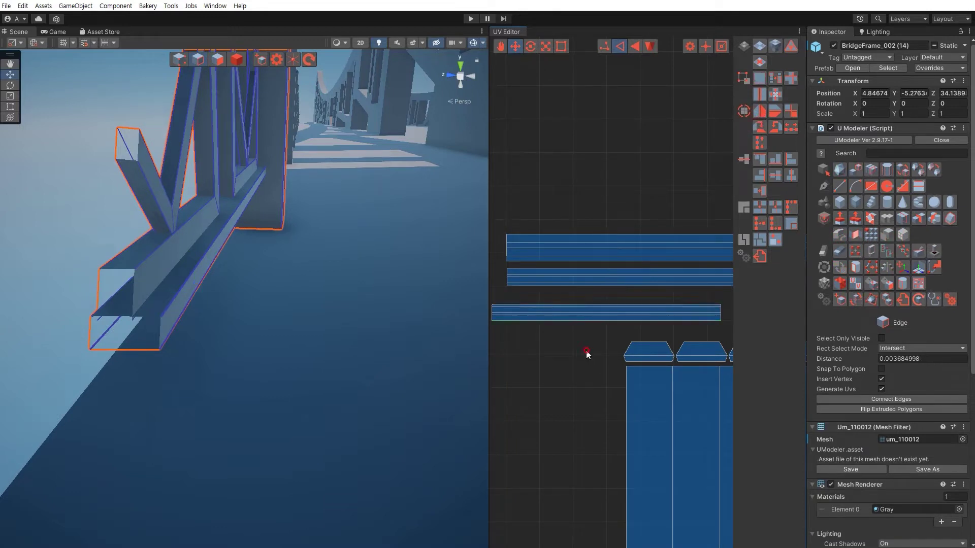
Step: Select the bottom rail's whole UV strip and line it up under the other two rail strips
{"action": "left_click", "coordinate": [634, 46]}
{"action": "scroll", "coordinate": [604, 325], "scroll_direction": "down", "scroll_amount": 1}
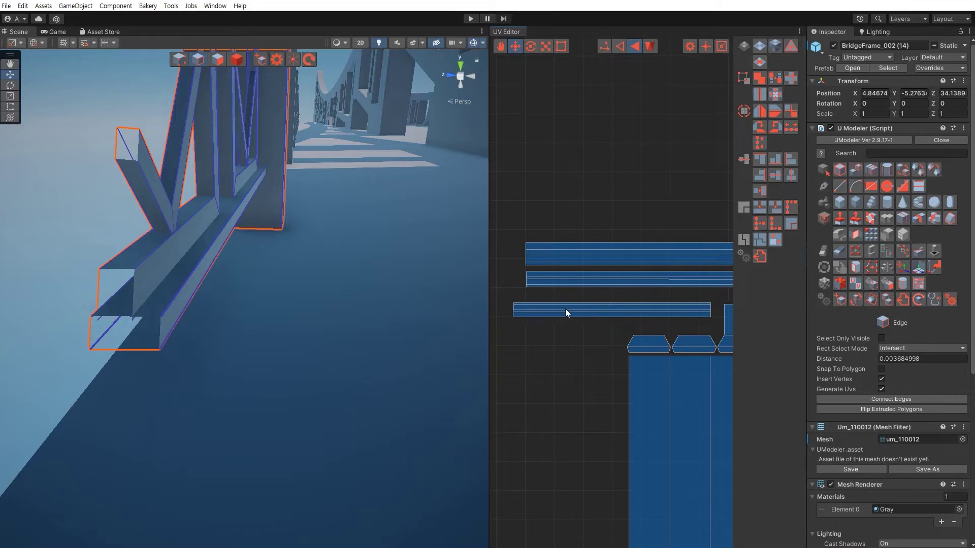
{"action": "left_click", "coordinate": [708, 313]}
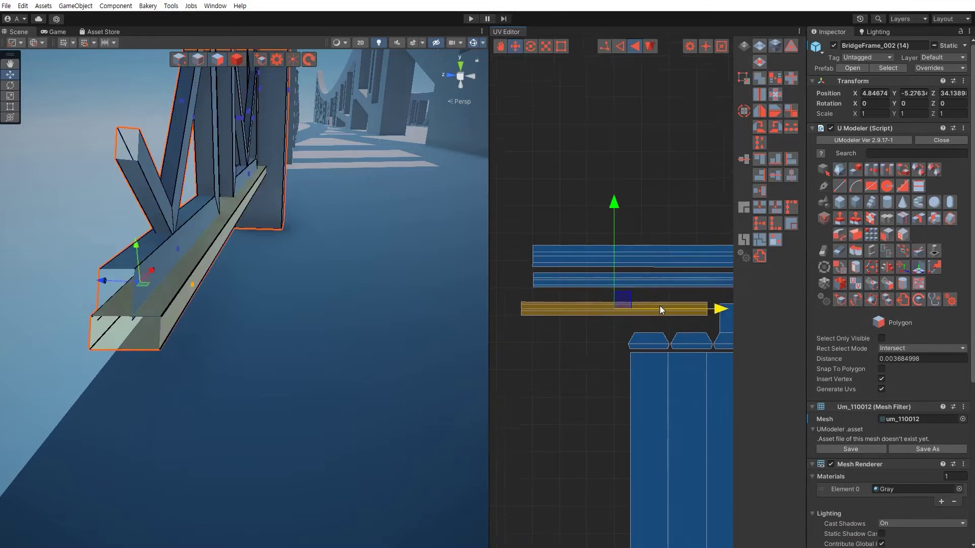
{"action": "scroll", "coordinate": [659, 309], "scroll_direction": "down", "scroll_amount": 2}
{"action": "middle_click_drag", "start_coordinate": [659, 309], "coordinate": [627, 308]}
{"action": "scroll", "coordinate": [568, 323], "scroll_direction": "down", "scroll_amount": 1}
{"action": "left_click_drag", "start_coordinate": [609, 297], "coordinate": [619, 291]}
Step: Move the three rail UV strips together so their starting ends line up with the post layout below
{"action": "left_click_drag", "start_coordinate": [529, 239], "coordinate": [652, 314]}
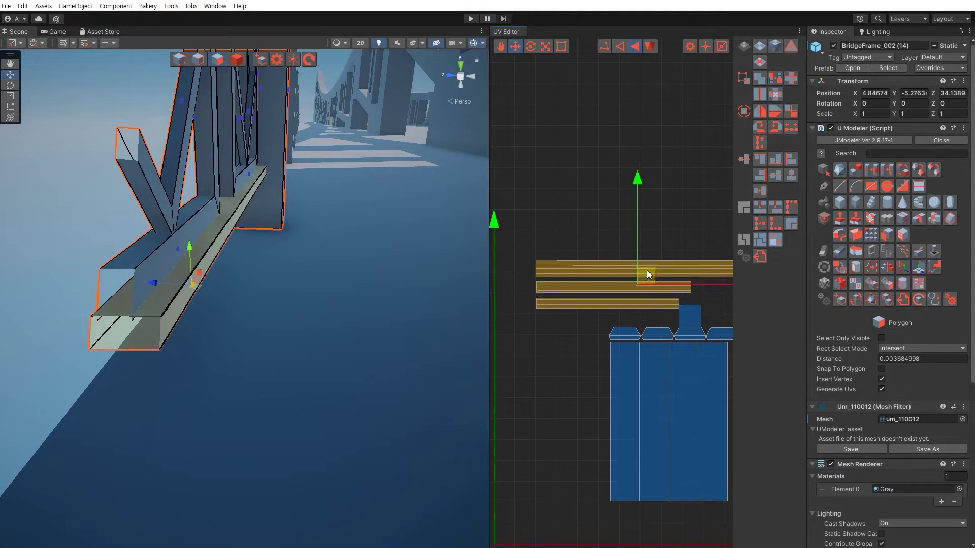
{"action": "left_click_drag", "start_coordinate": [647, 272], "coordinate": [695, 258]}
{"action": "scroll", "coordinate": [655, 287], "scroll_direction": "down", "scroll_amount": 2}
{"action": "middle_click_drag", "start_coordinate": [655, 287], "coordinate": [610, 279]}
{"action": "left_click_drag", "start_coordinate": [639, 257], "coordinate": [659, 257]}
{"action": "scroll", "coordinate": [602, 298], "scroll_direction": "down", "scroll_amount": 2}
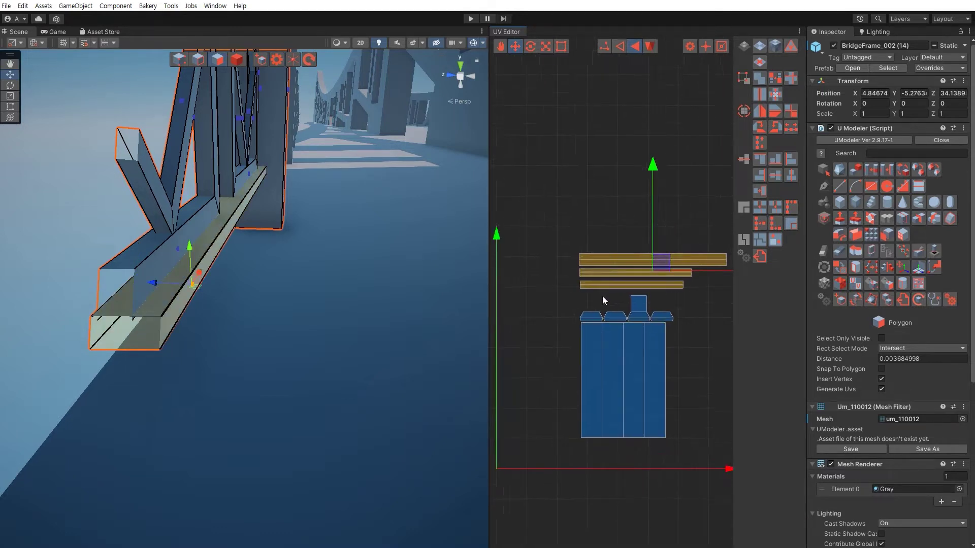
Step: Select the rail strips and post islands together and shift the whole UV layout closer to the vertical axis
{"action": "left_click_drag", "start_coordinate": [544, 250], "coordinate": [696, 438]}
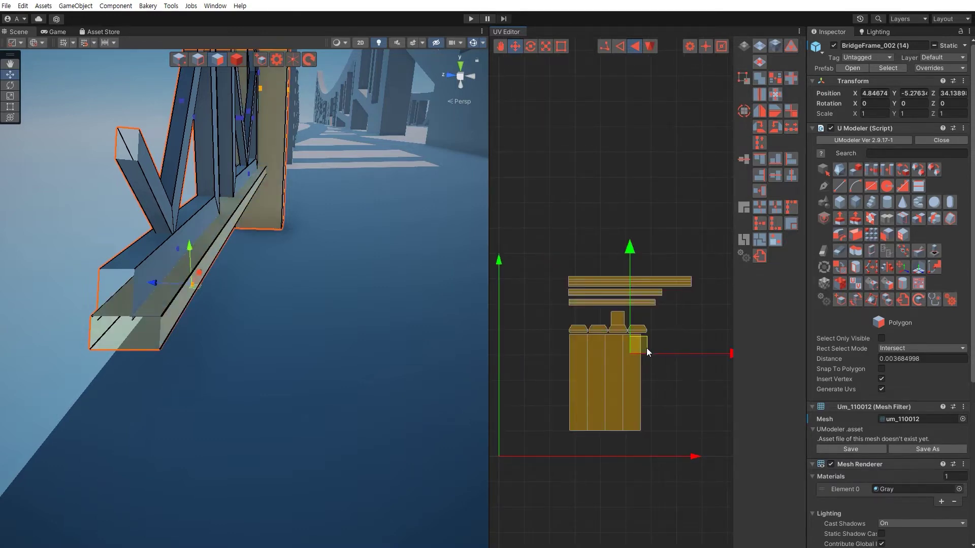
{"action": "left_click_drag", "start_coordinate": [641, 348], "coordinate": [614, 348]}
{"action": "mouse_move", "coordinate": [153, 316]}
{"action": "left_mouse_down", "text": "alt"}
{"action": "mouse_move", "coordinate": [163, 333]}
{"action": "mouse_move", "coordinate": [142, 327]}
{"action": "left_mouse_up", "text": "alt"}
{"action": "right_click_drag", "start_coordinate": [142, 326], "coordinate": [215, 306]}
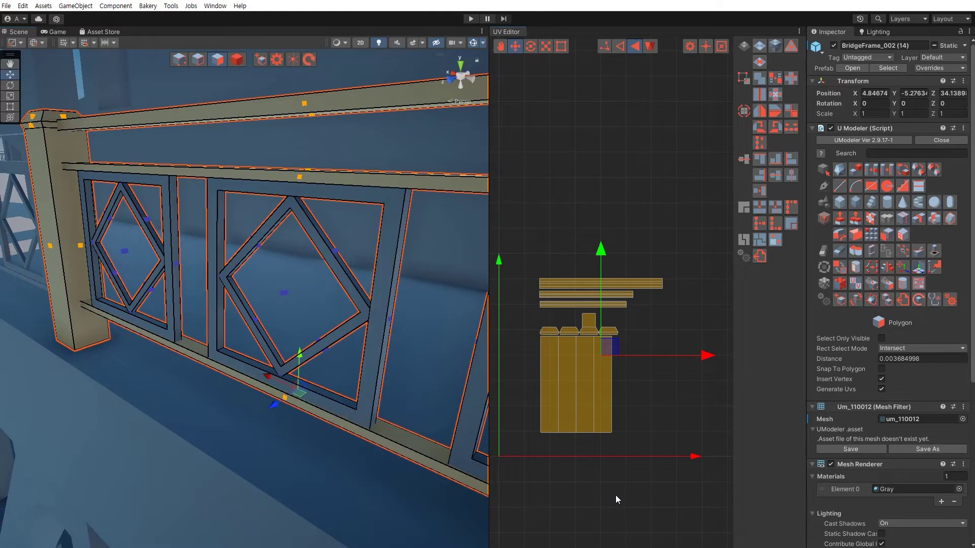
{"action": "left_click", "coordinate": [616, 470]}
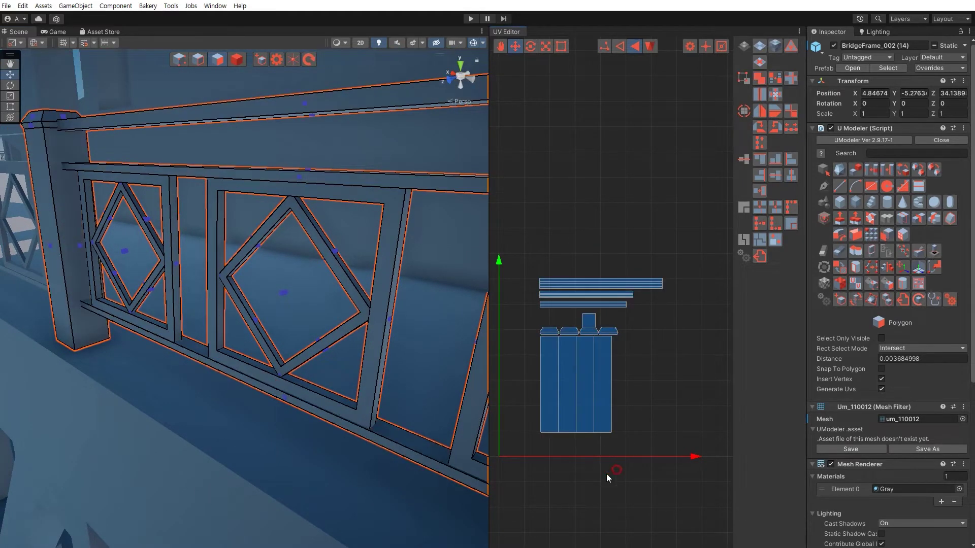
Step: Select all unwrapped UV islands to check which railing faces they cover, and clear the selection
{"action": "left_click_drag", "start_coordinate": [530, 263], "coordinate": [701, 471]}
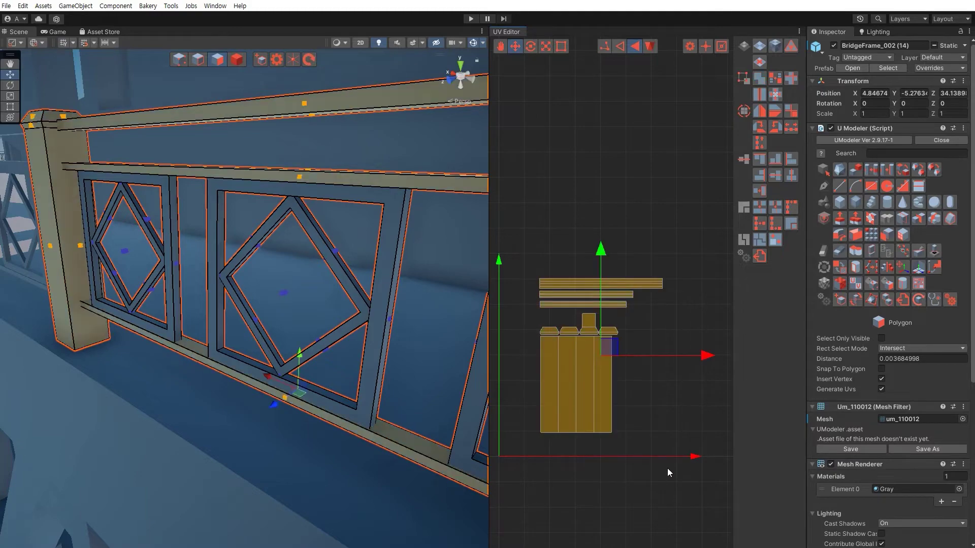
{"action": "mouse_move", "coordinate": [309, 352]}
{"action": "right_mouse_down"}
{"action": "mouse_move", "coordinate": [178, 363]}
{"action": "mouse_move", "coordinate": [285, 348]}
{"action": "mouse_move", "coordinate": [299, 362]}
{"action": "right_mouse_up"}
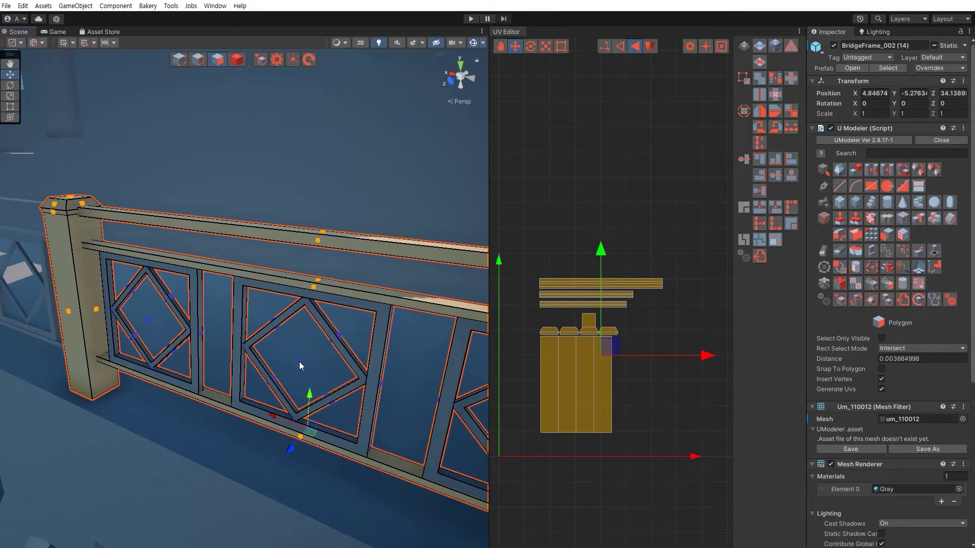
{"action": "left_click", "coordinate": [590, 479]}
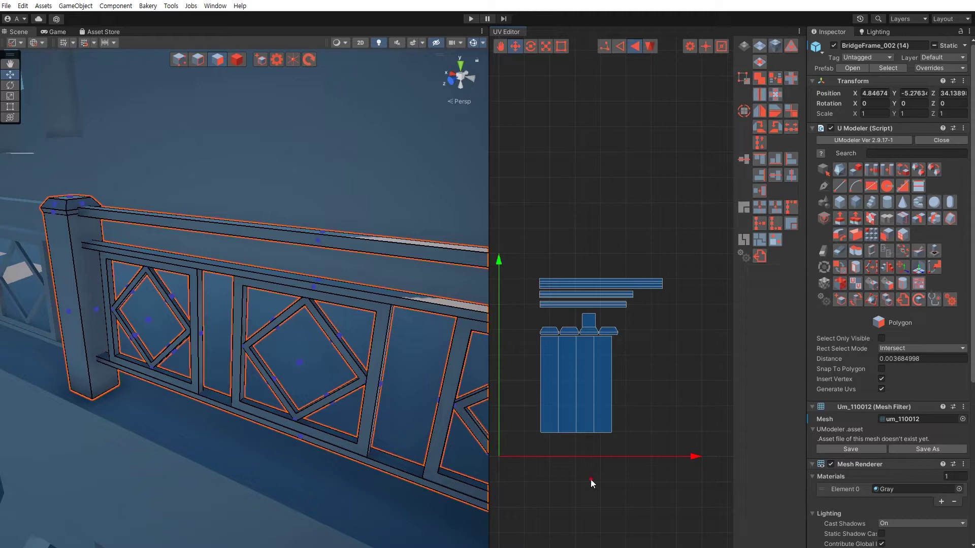
{"action": "left_click_drag", "start_coordinate": [525, 272], "coordinate": [697, 448]}
{"action": "left_click", "coordinate": [659, 471]}
Step: Select the repeated diamond panels along the railing with all their connected faces and delete them, keeping only the panel beside the post
{"action": "right_click_drag", "start_coordinate": [198, 436], "coordinate": [298, 373]}
{"action": "left_click", "coordinate": [293, 371]}
{"action": "left_click", "coordinate": [320, 380], "text": "shift"}
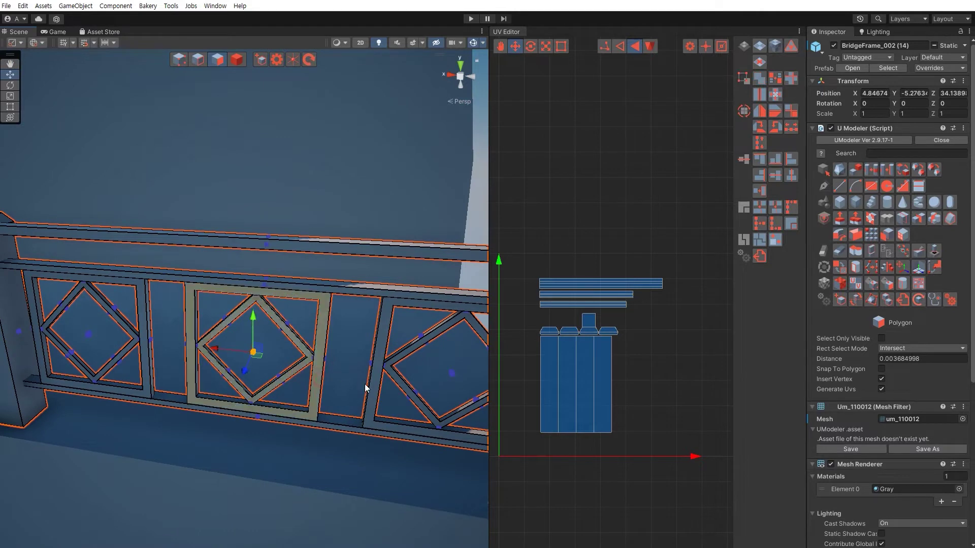
{"action": "left_click", "coordinate": [366, 386], "text": "shift"}
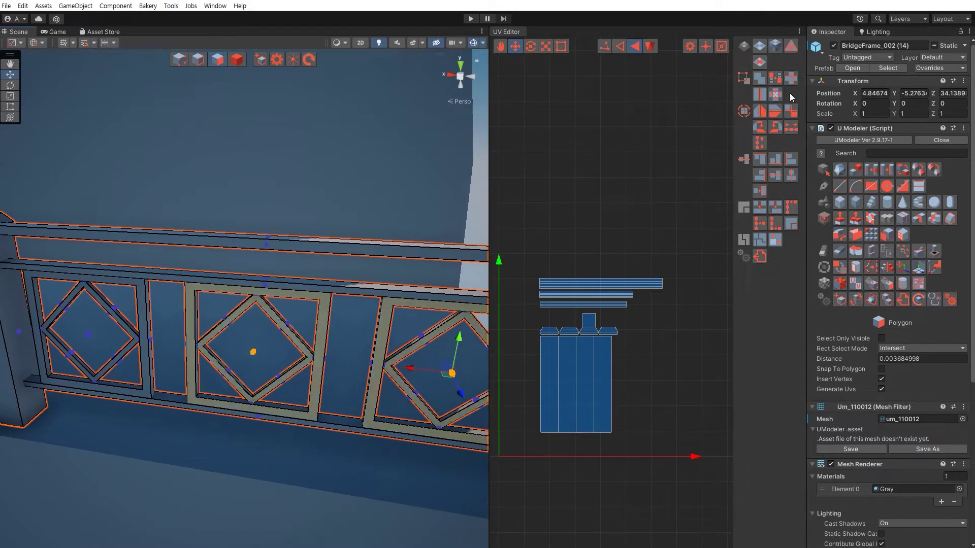
{"action": "left_click", "coordinate": [853, 172]}
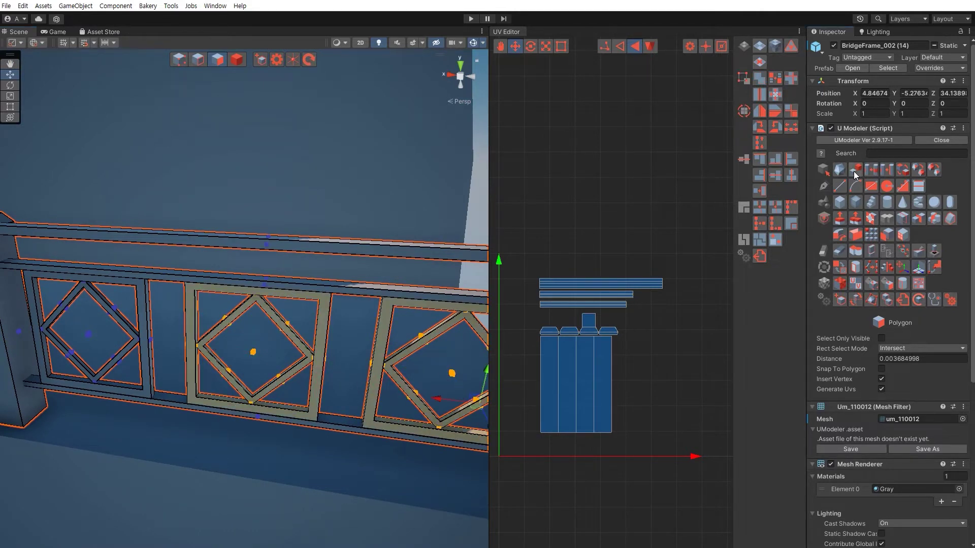
{"action": "right_click_drag", "start_coordinate": [450, 287], "coordinate": [407, 312]}
{"action": "key", "text": "Delete"}
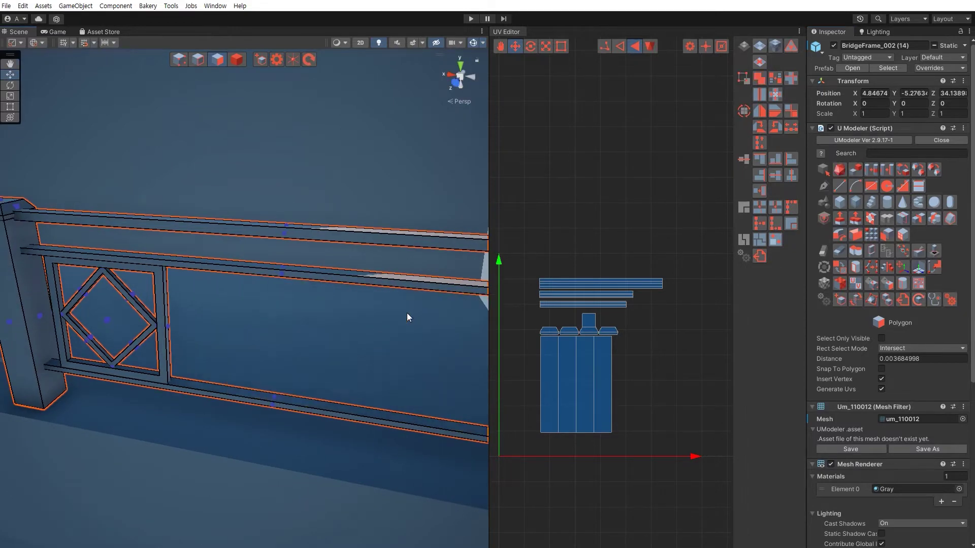
Step: Select the front faces of the remaining panel's diamond and square frame and plane-unwrap them along the Z axis
{"action": "right_click_drag", "start_coordinate": [335, 334], "coordinate": [292, 341]}
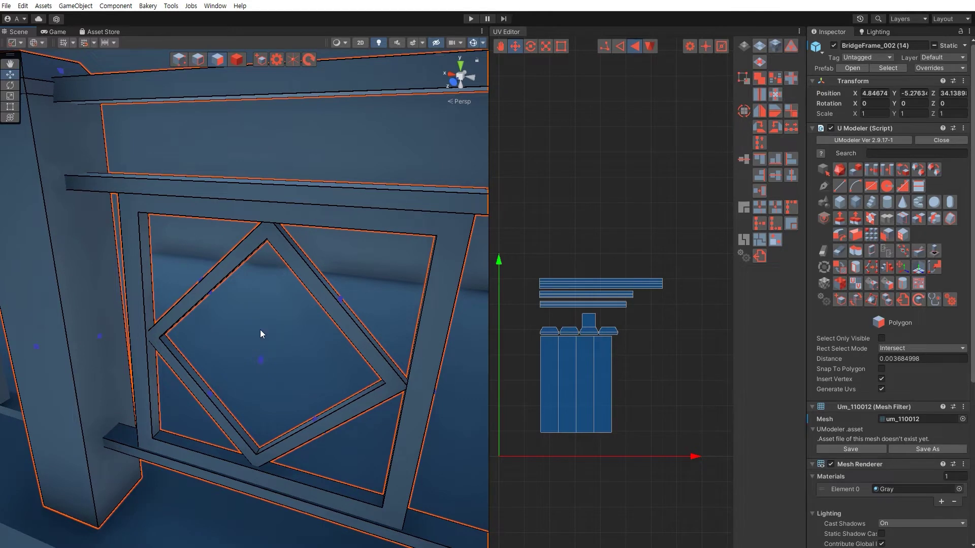
{"action": "left_click", "coordinate": [190, 308]}
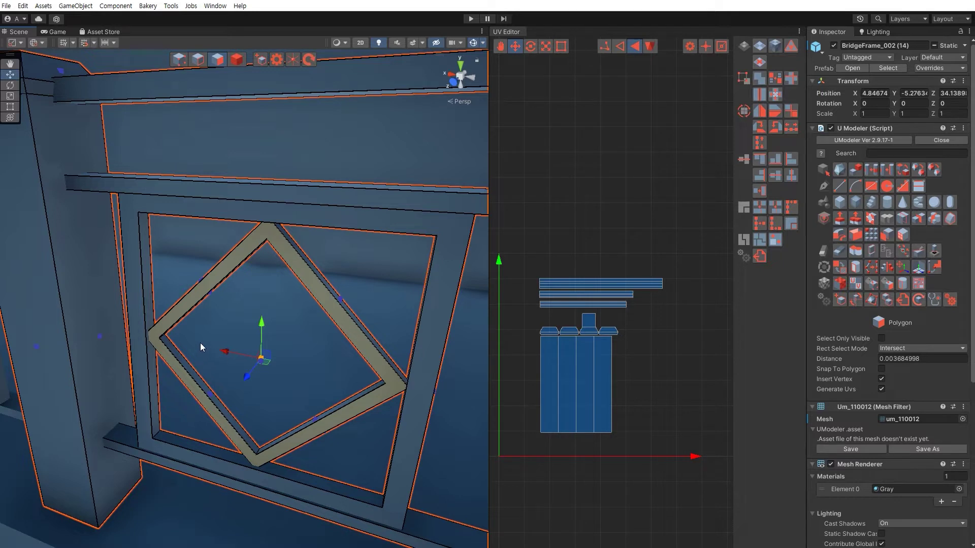
{"action": "left_click", "coordinate": [142, 346], "text": "shift"}
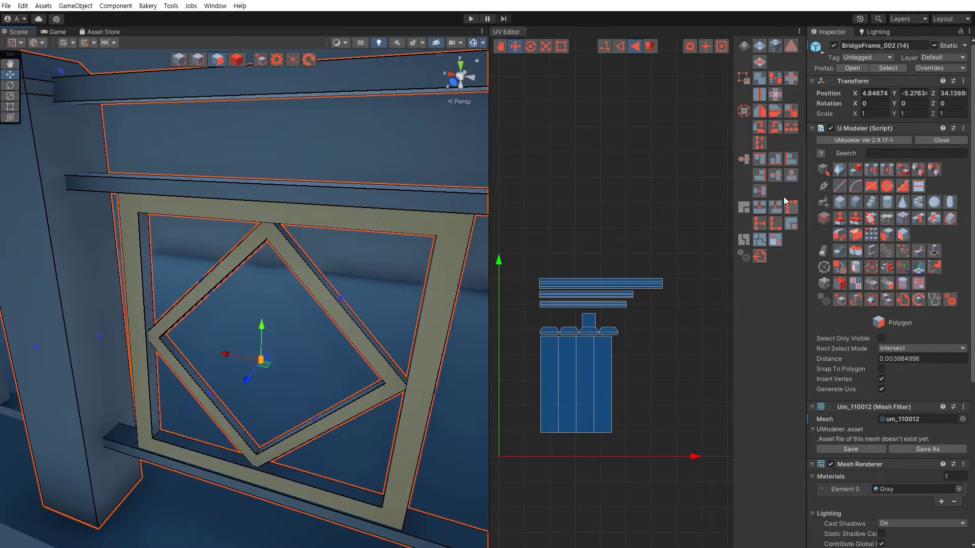
{"action": "left_click", "coordinate": [760, 47]}
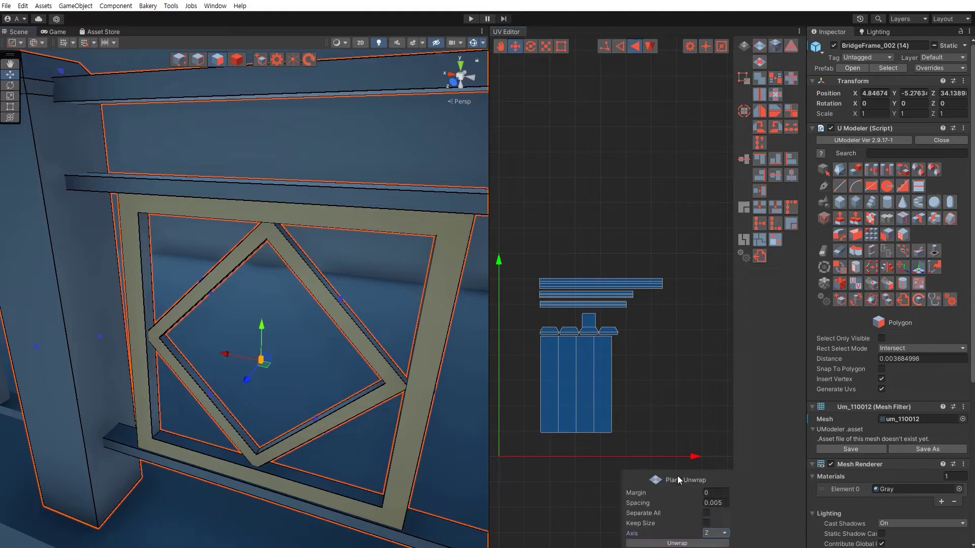
{"action": "left_click", "coordinate": [675, 544]}
Step: Move the square and diamond UV islands together above the rail strips and clear the selection
{"action": "scroll", "coordinate": [604, 348], "scroll_direction": "down", "scroll_amount": 2}
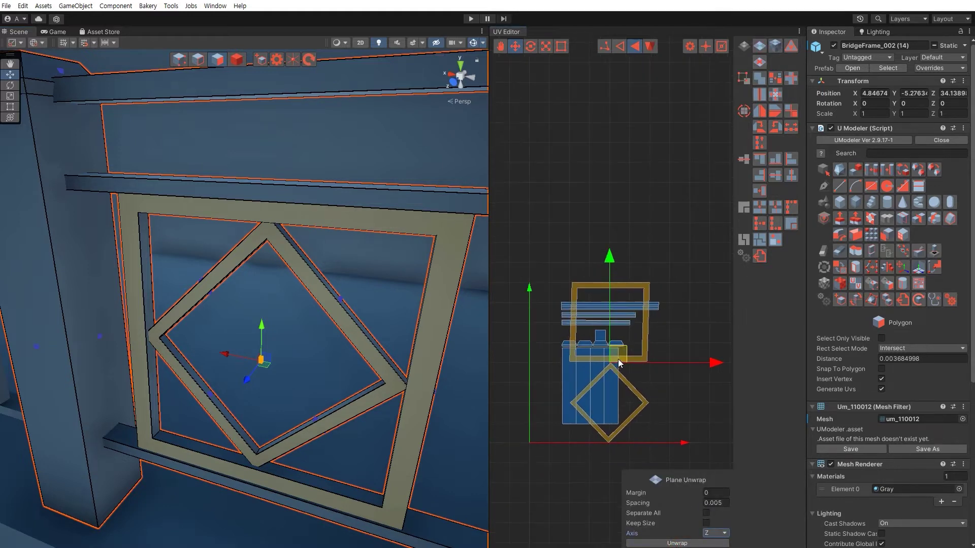
{"action": "left_click_drag", "start_coordinate": [617, 359], "coordinate": [592, 172]}
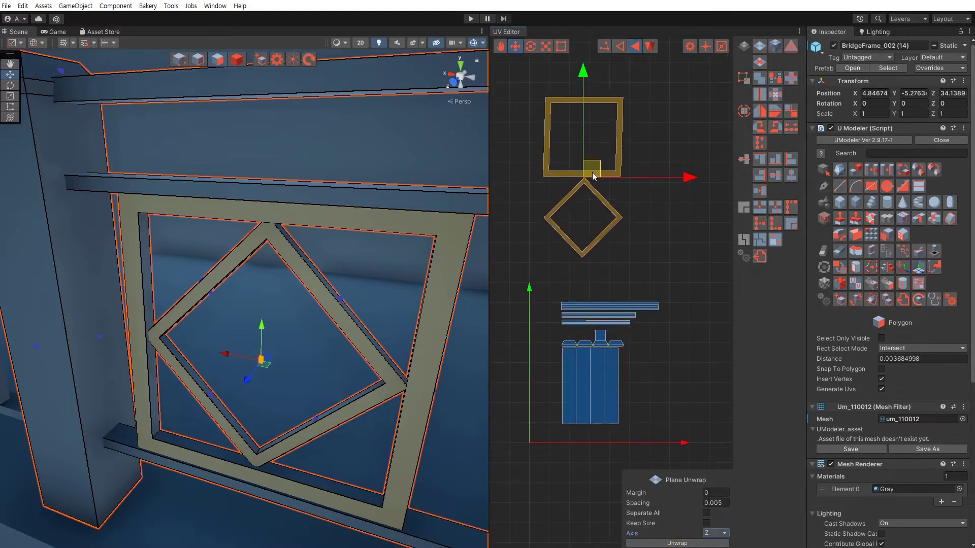
{"action": "left_click", "coordinate": [632, 251]}
{"action": "left_click", "coordinate": [558, 223]}
{"action": "left_click", "coordinate": [632, 269]}
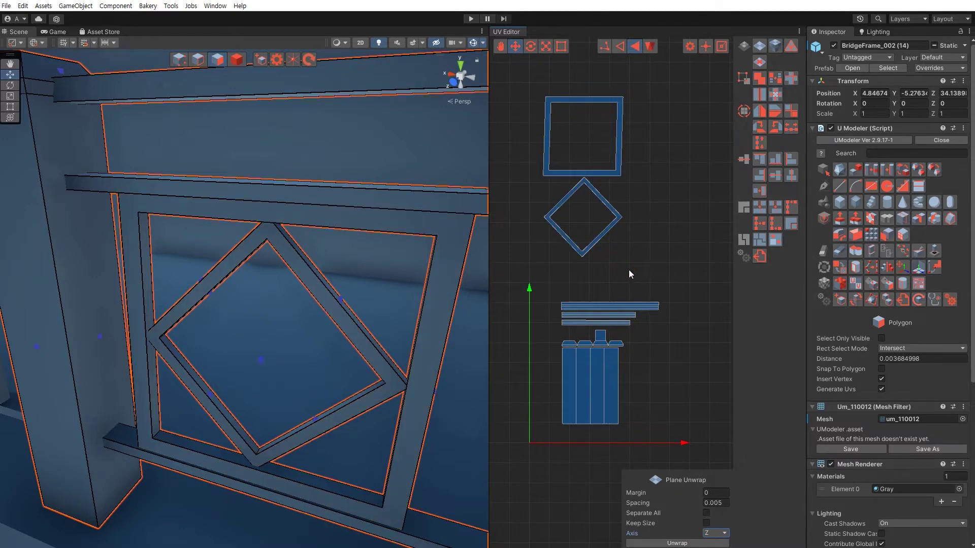
Step: Unwrap the two lower inner side faces of the diamond as connected pieces running off its front UV island
{"action": "left_click", "coordinate": [236, 430]}
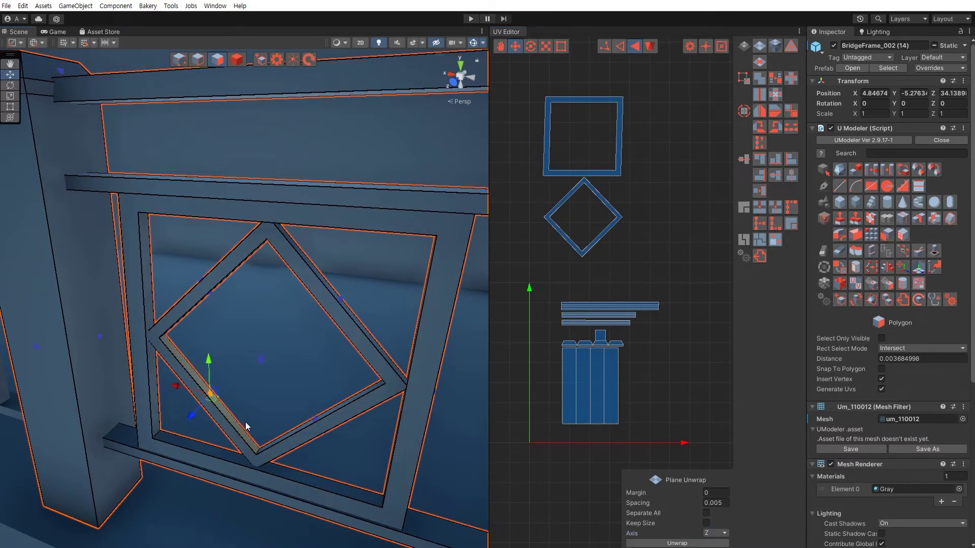
{"action": "left_click_drag", "start_coordinate": [245, 422], "coordinate": [257, 442], "text": "alt"}
{"action": "double_click", "coordinate": [196, 422]}
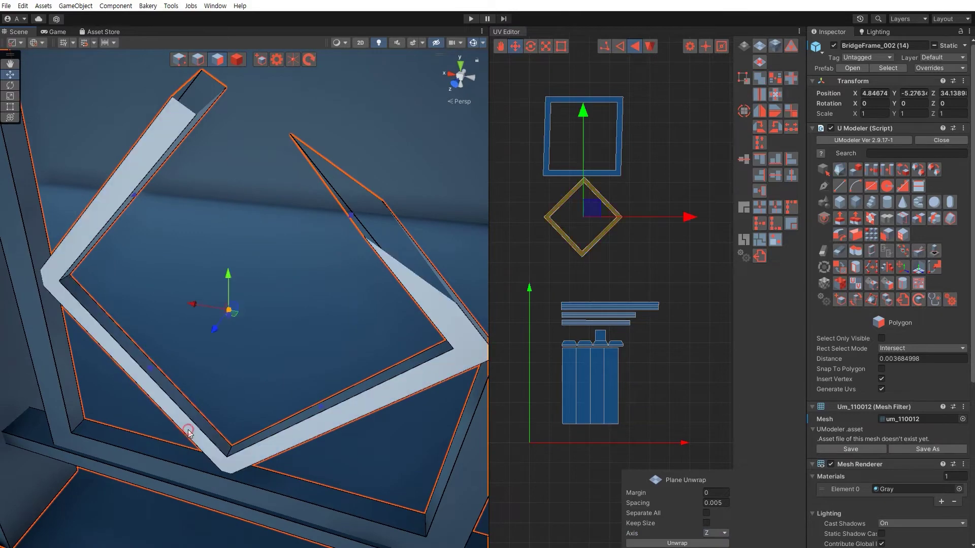
{"action": "left_click", "coordinate": [198, 420]}
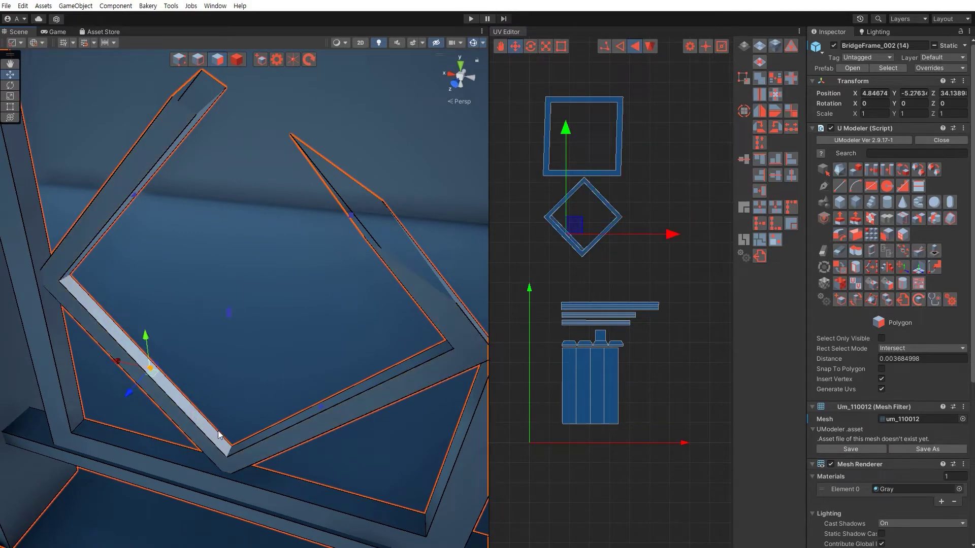
{"action": "left_click", "coordinate": [241, 444]}
{"action": "left_click_drag", "start_coordinate": [240, 444], "coordinate": [326, 374], "text": "alt"}
{"action": "left_click", "coordinate": [576, 277]}
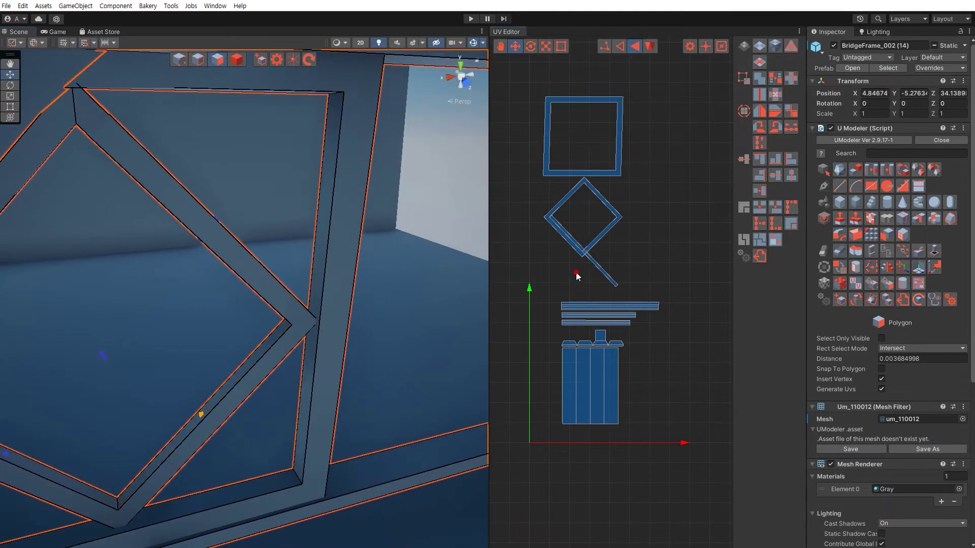
Step: Rotate the two inner-face UV pieces together to horizontal and move them between the diamond island and the rail strips
{"action": "left_click", "coordinate": [572, 244]}
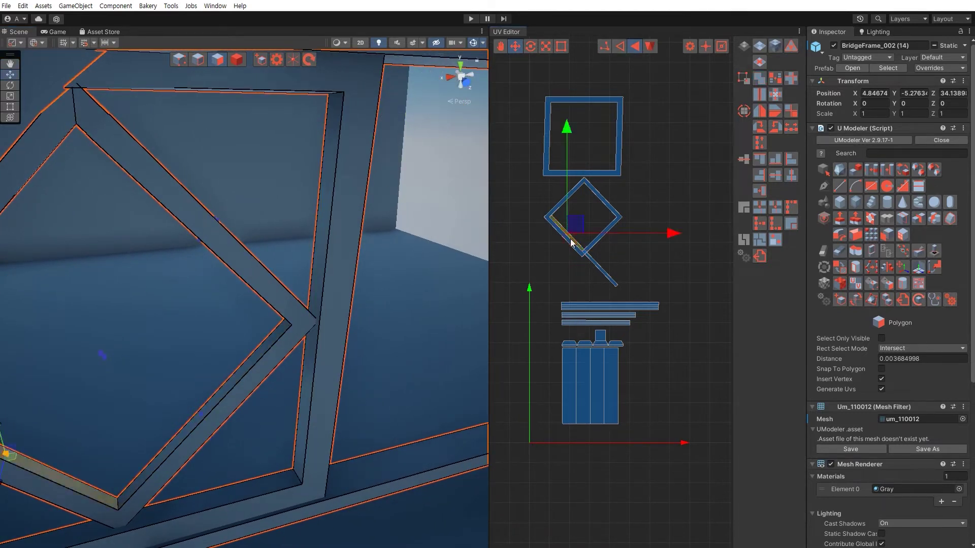
{"action": "left_click", "coordinate": [602, 272], "text": "shift"}
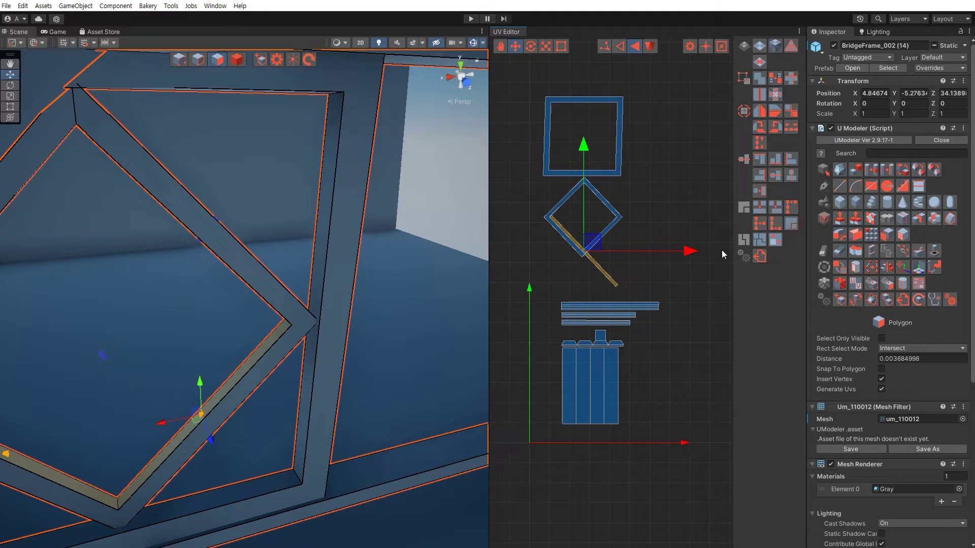
{"action": "key", "text": "e"}
{"action": "left_click_drag", "start_coordinate": [671, 234], "coordinate": [647, 157]}
{"action": "key", "text": "w"}
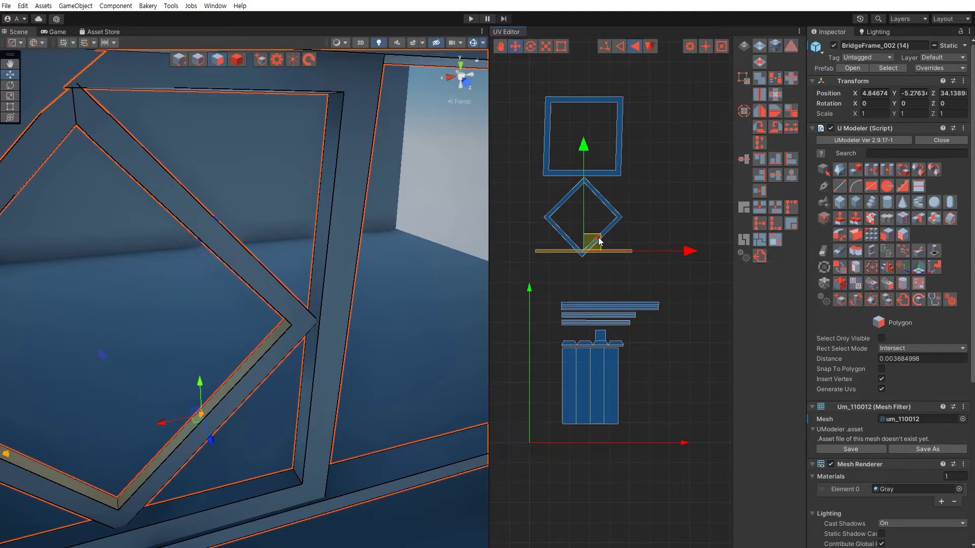
{"action": "left_click_drag", "start_coordinate": [598, 238], "coordinate": [600, 262]}
{"action": "left_click_drag", "start_coordinate": [531, 264], "coordinate": [548, 284]}
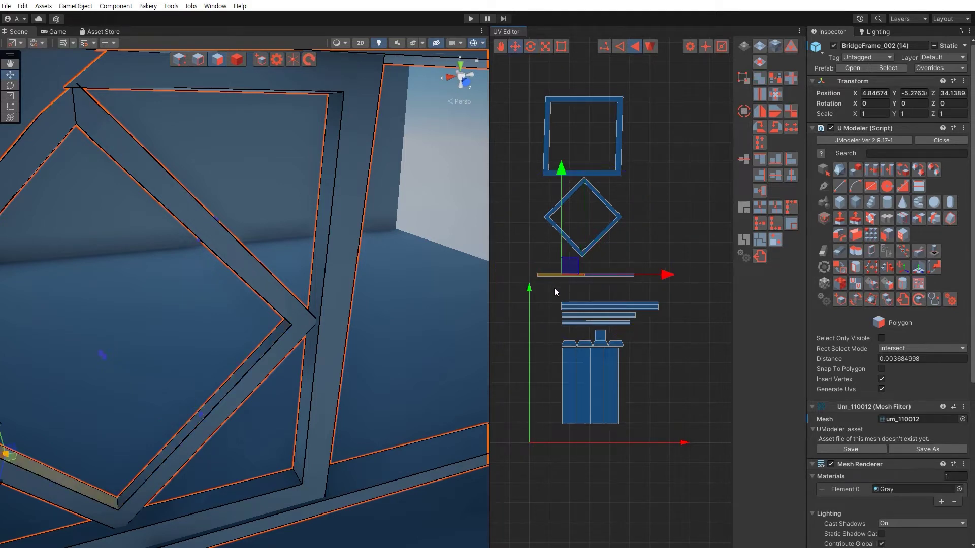
Step: Unwrap the diamond's remaining inner side faces end to end onto the horizontal UV strip and select the whole strip
{"action": "left_click_drag", "start_coordinate": [335, 345], "coordinate": [240, 354], "text": "alt"}
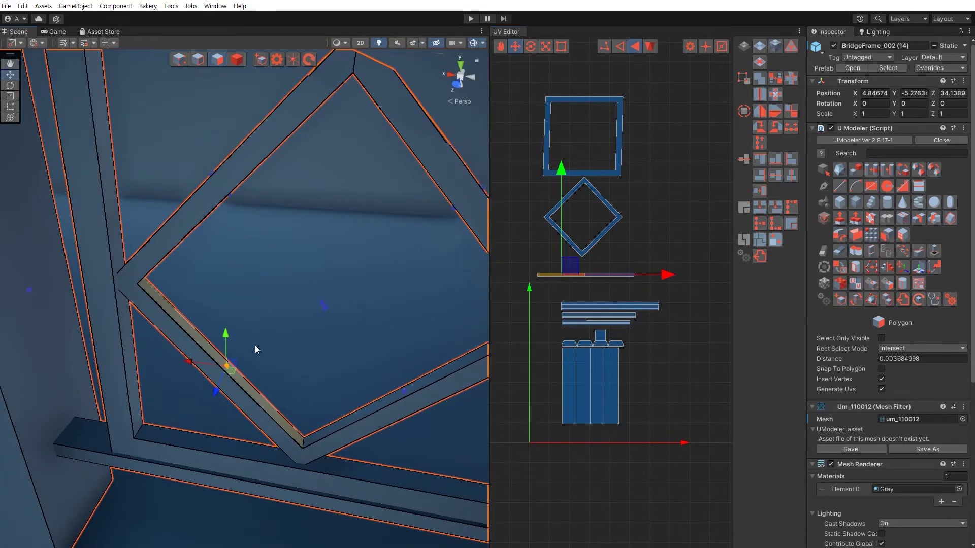
{"action": "left_click_drag", "start_coordinate": [295, 328], "coordinate": [309, 330], "text": "alt"}
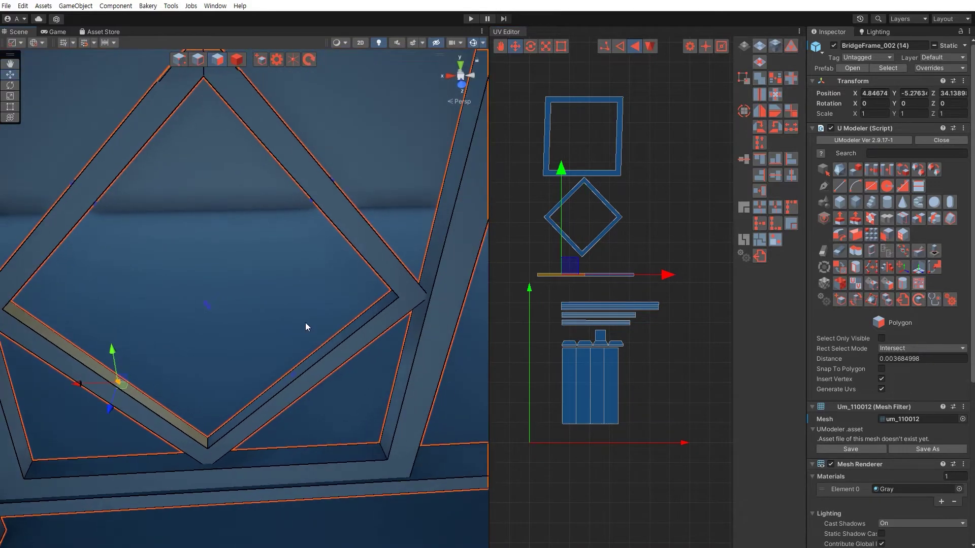
{"action": "left_click", "coordinate": [623, 258]}
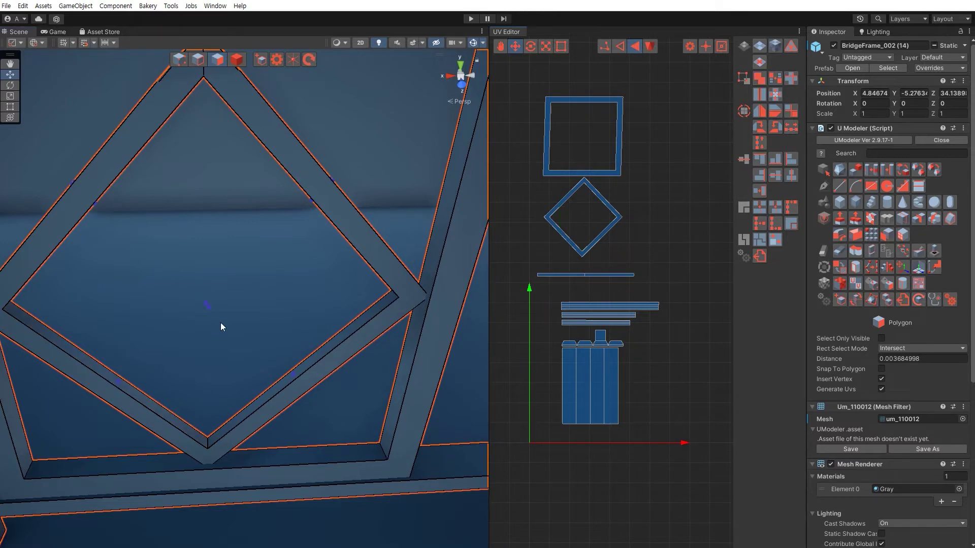
{"action": "left_click_drag", "start_coordinate": [221, 321], "coordinate": [267, 352], "text": "alt"}
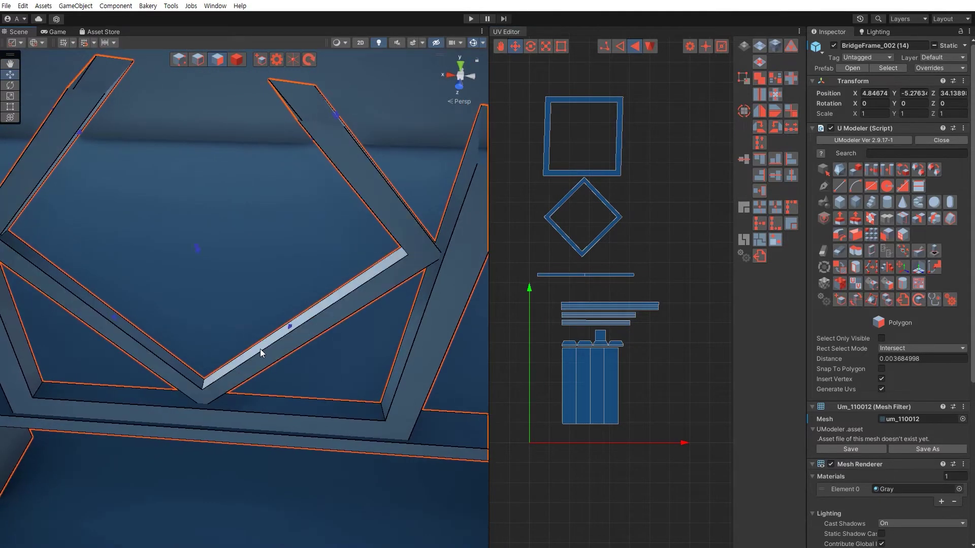
{"action": "left_click", "coordinate": [560, 273]}
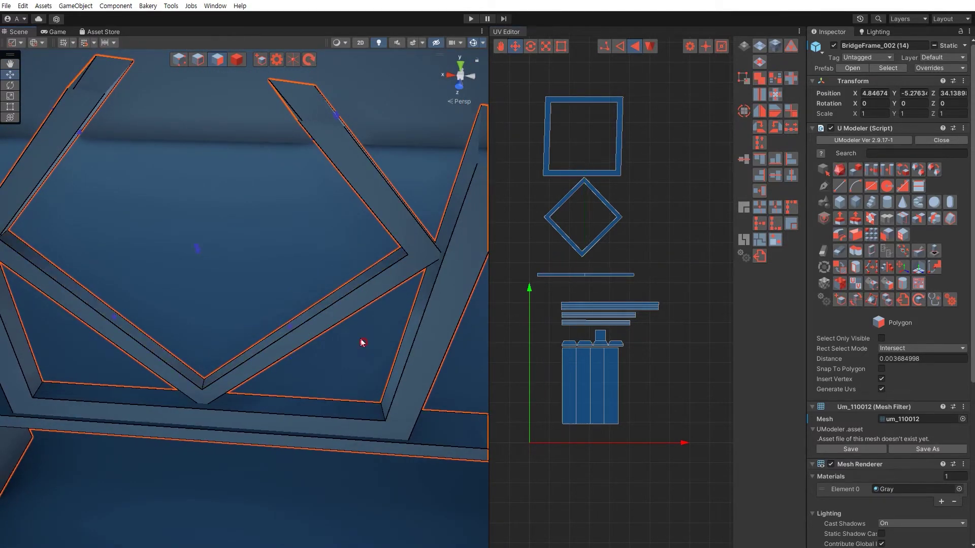
{"action": "left_click", "coordinate": [352, 288]}
{"action": "left_click_drag", "start_coordinate": [352, 289], "coordinate": [96, 224], "text": "alt"}
{"action": "left_click", "coordinate": [312, 196]}
{"action": "left_click", "coordinate": [89, 224]}
{"action": "left_click", "coordinate": [87, 223]}
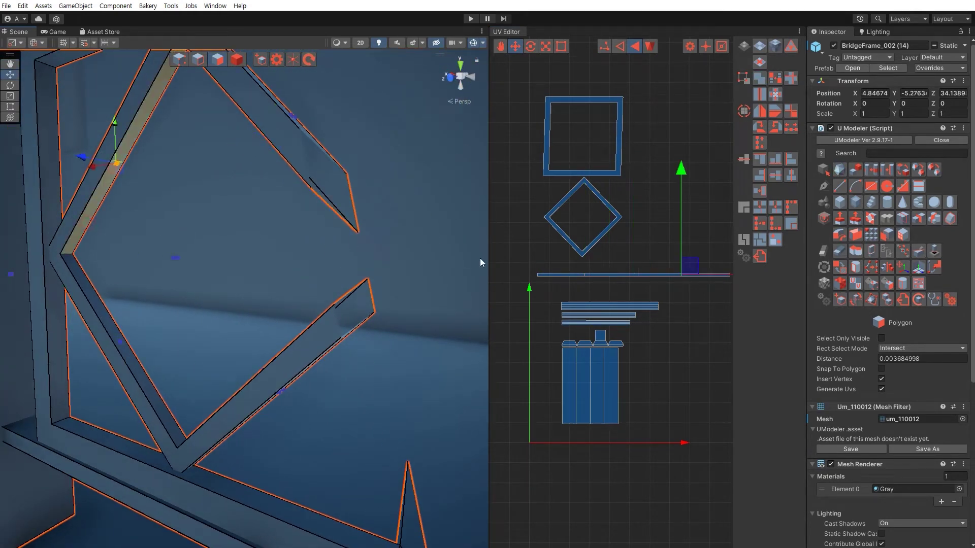
{"action": "left_click_drag", "start_coordinate": [525, 266], "coordinate": [705, 281]}
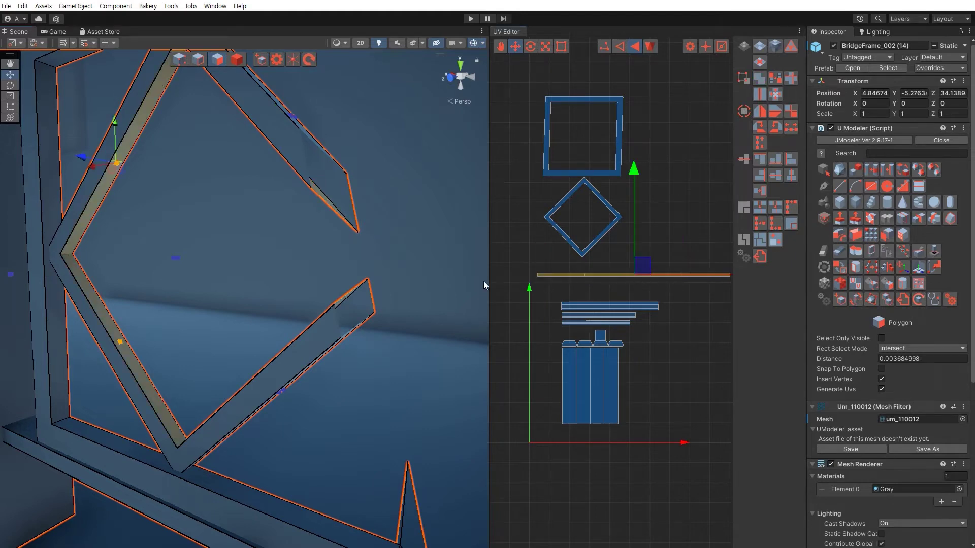
Step: Unwrap the diamond's upper outer side face against the matching edge of its front UV island and clear the selection
{"action": "left_click_drag", "start_coordinate": [483, 283], "coordinate": [301, 334], "text": "alt"}
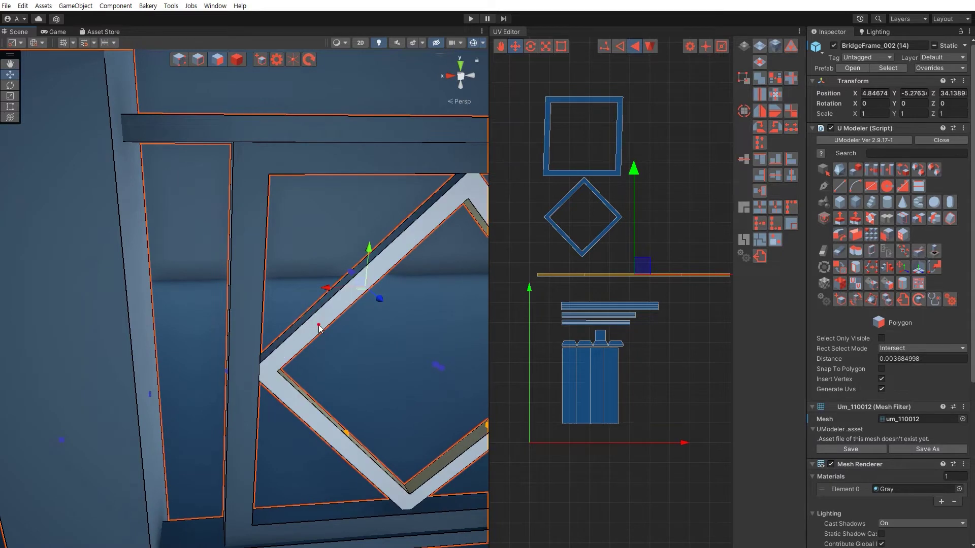
{"action": "left_click", "coordinate": [319, 327]}
{"action": "left_click", "coordinate": [303, 319]}
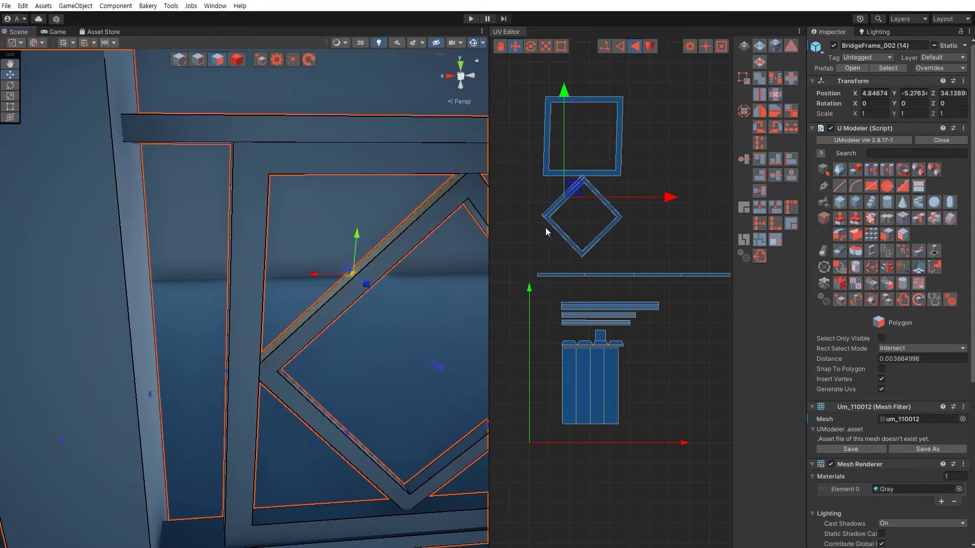
{"action": "left_click", "coordinate": [543, 199]}
{"action": "left_click", "coordinate": [558, 200]}
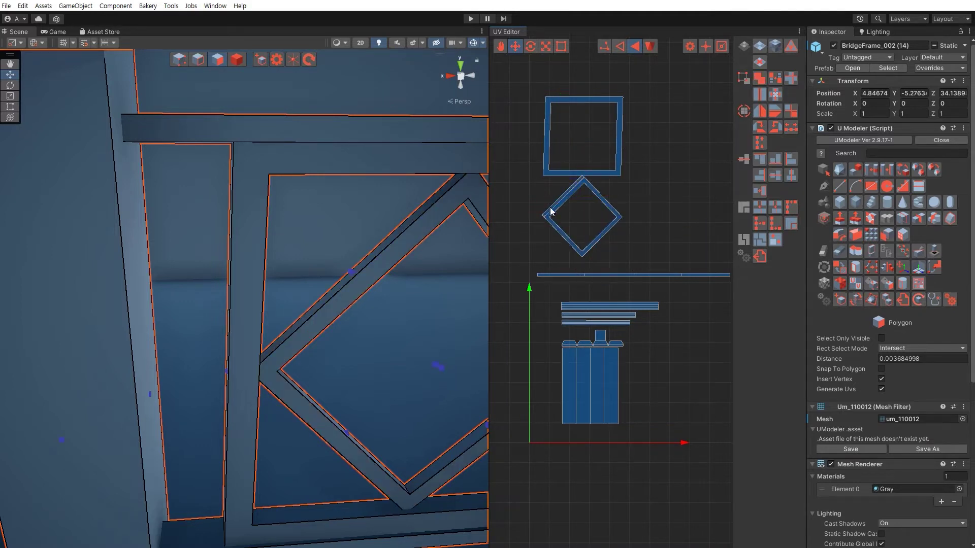
Step: Detach the outer-face UV piece from the diamond island, rotate it to horizontal and place it just above the start of the inner-face strip
{"action": "left_click_drag", "start_coordinate": [579, 187], "coordinate": [598, 244]}
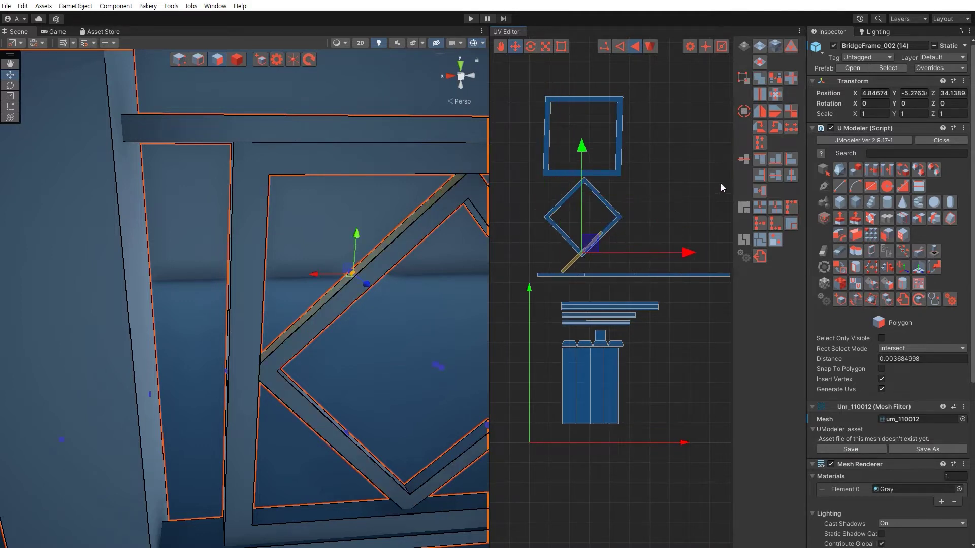
{"action": "scroll", "coordinate": [585, 248], "scroll_direction": "up", "scroll_amount": 4}
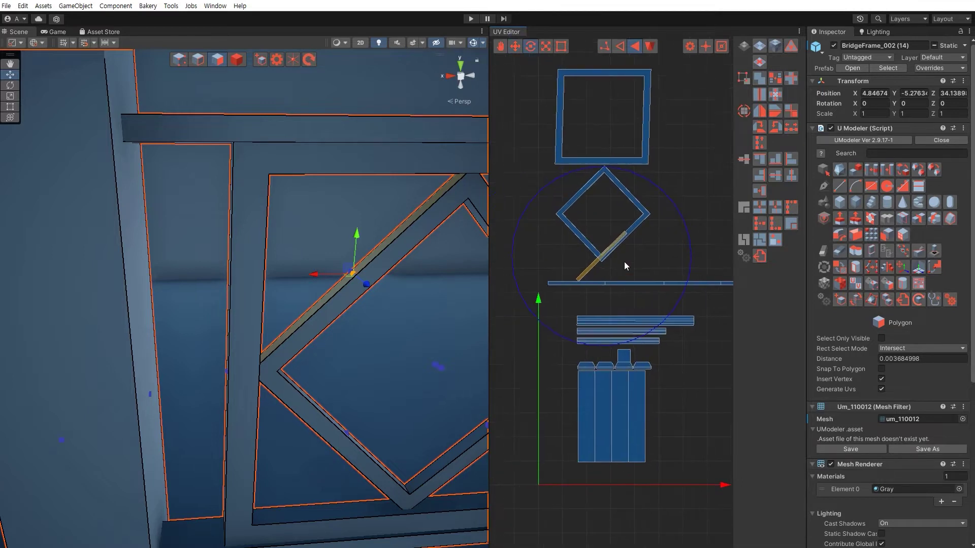
{"action": "left_click_drag", "start_coordinate": [682, 261], "coordinate": [653, 331]}
{"action": "key", "text": "w"}
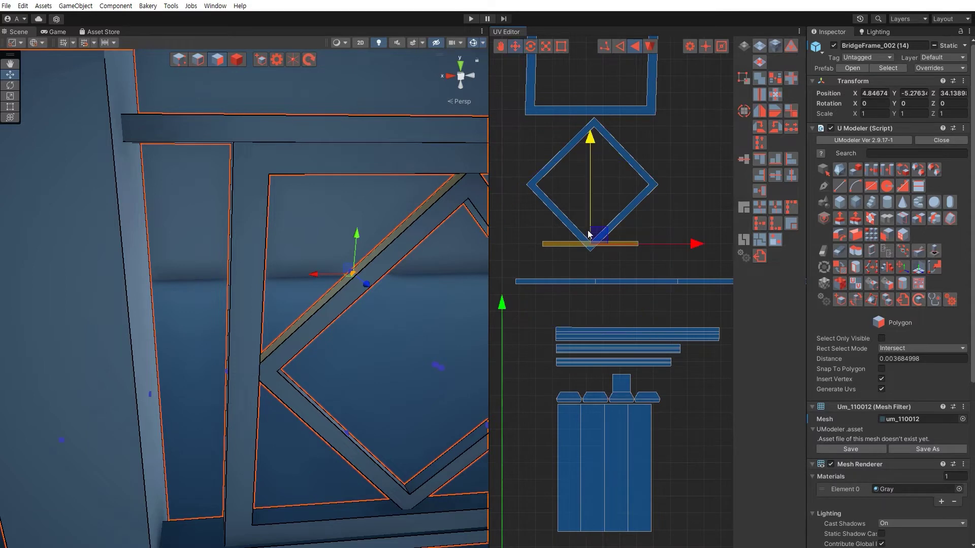
{"action": "left_click_drag", "start_coordinate": [606, 233], "coordinate": [577, 260]}
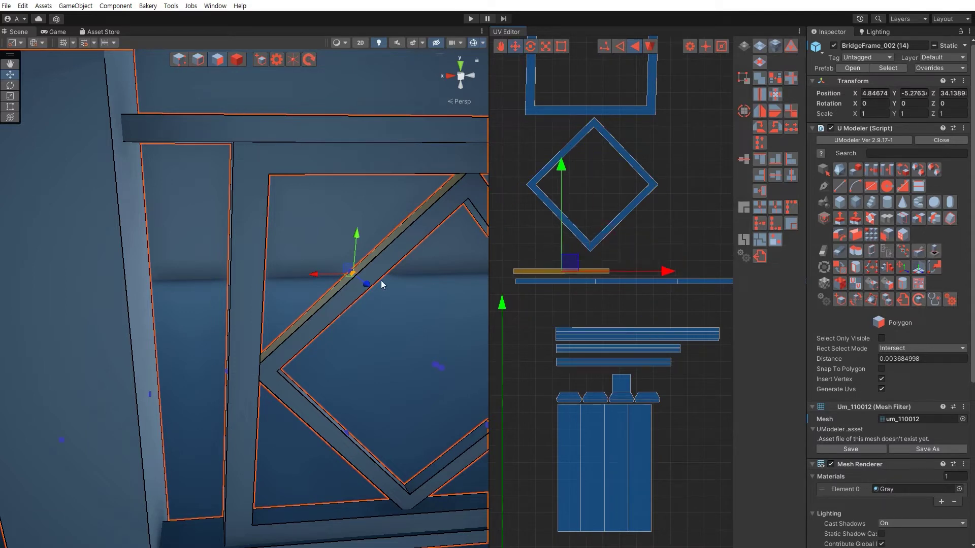
Step: Unwrap the diamond's other outer side faces end to end onto the upper UV strip and clear the selection
{"action": "left_click_drag", "start_coordinate": [393, 270], "coordinate": [270, 276], "text": "alt"}
{"action": "left_click", "coordinate": [248, 289]}
{"action": "left_click", "coordinate": [238, 247]}
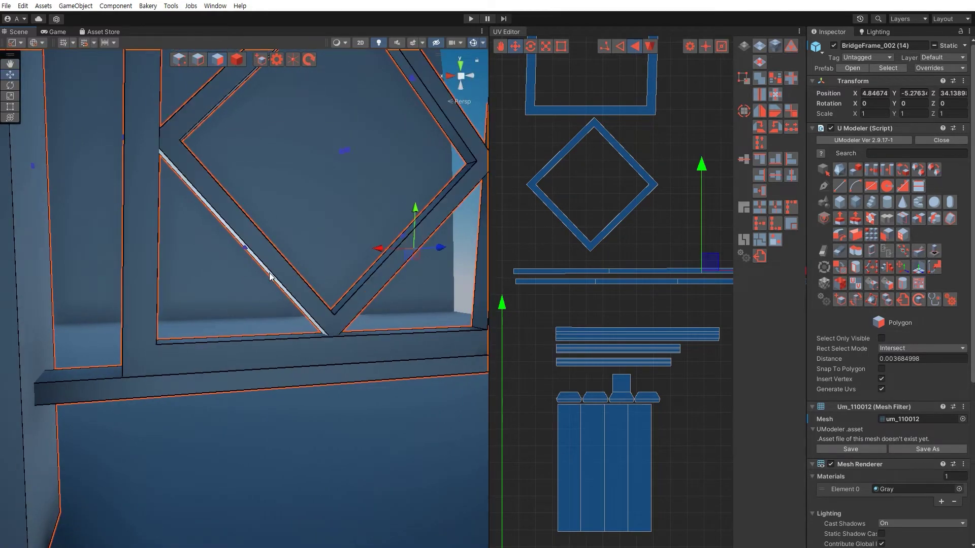
{"action": "left_click", "coordinate": [270, 273]}
{"action": "left_click", "coordinate": [547, 251]}
{"action": "scroll", "coordinate": [603, 252], "scroll_direction": "down", "scroll_amount": 3}
{"action": "middle_click_drag", "start_coordinate": [646, 273], "coordinate": [599, 292]}
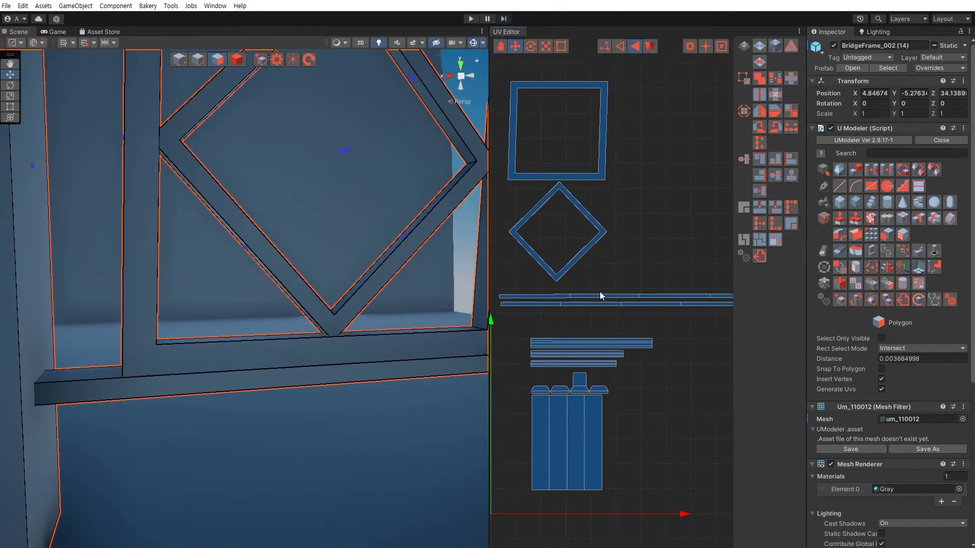
{"action": "scroll", "coordinate": [600, 295], "scroll_direction": "down", "scroll_amount": 3}
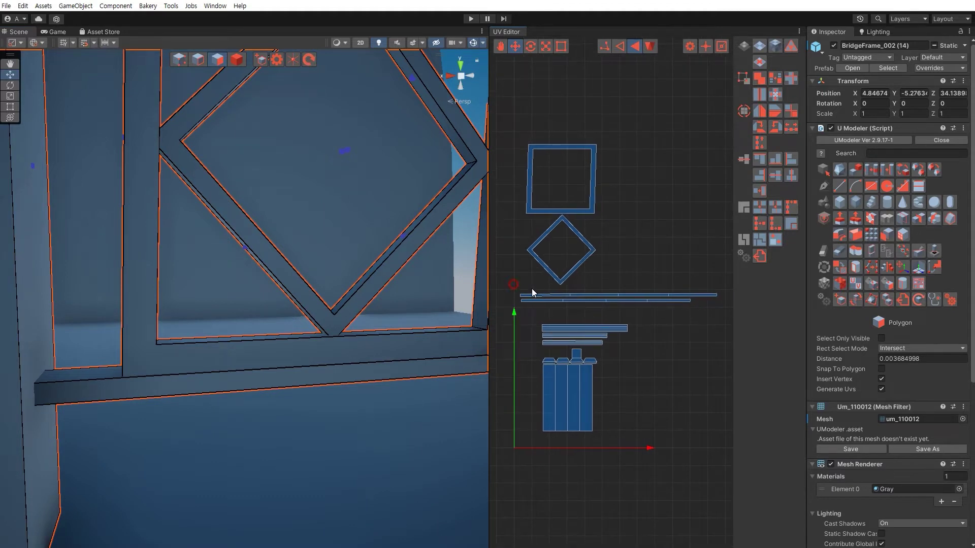
{"action": "left_click_drag", "start_coordinate": [532, 288], "coordinate": [724, 310]}
{"action": "left_click", "coordinate": [585, 279]}
{"action": "left_click", "coordinate": [561, 259]}
Step: Plane-unwrap the diamond's four back faces along the Z axis and place the scaled-down island beside the front diamond island
{"action": "right_click_drag", "start_coordinate": [357, 237], "coordinate": [279, 233]}
{"action": "left_click", "coordinate": [301, 233]}
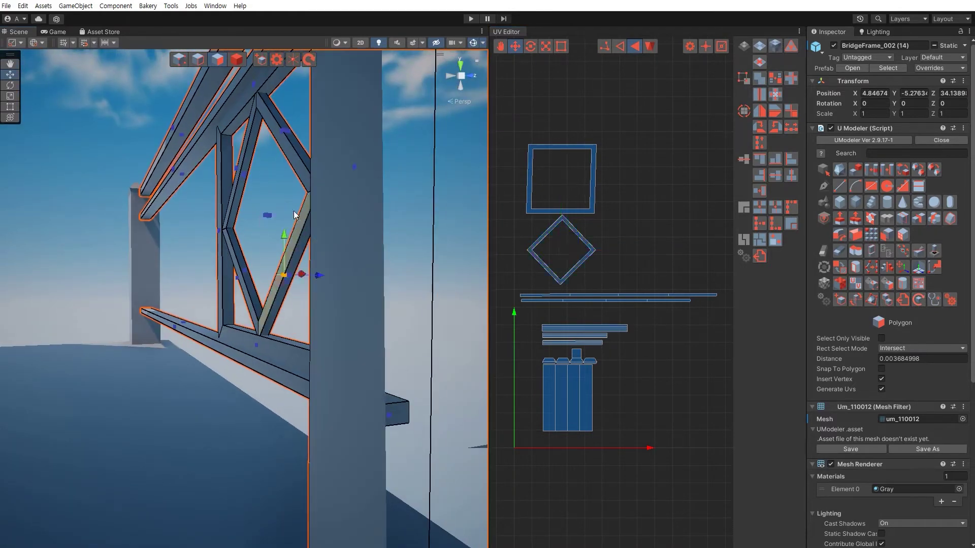
{"action": "left_click", "coordinate": [292, 164], "text": "shift"}
{"action": "left_click", "coordinate": [245, 149], "text": "shift"}
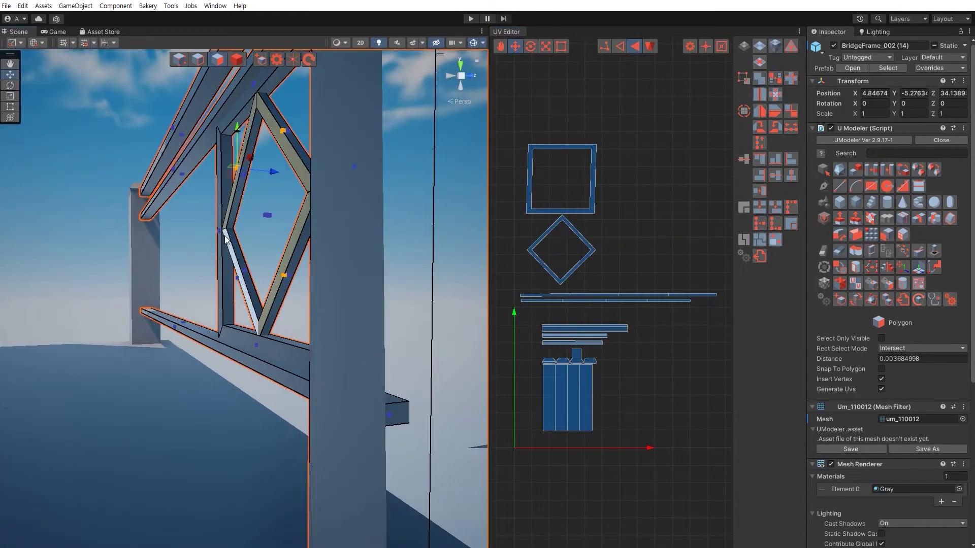
{"action": "right_click_drag", "start_coordinate": [258, 219], "coordinate": [122, 238]}
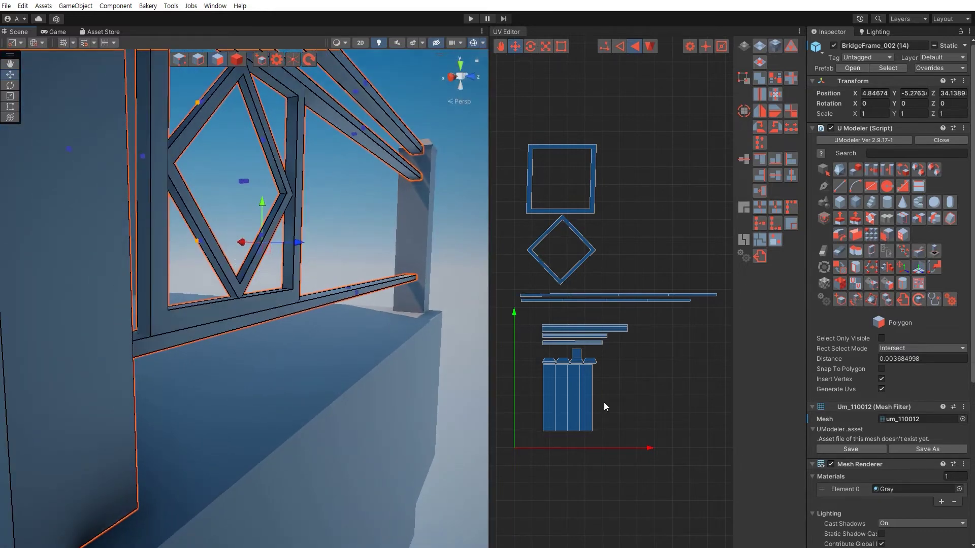
{"action": "left_click", "coordinate": [759, 49]}
{"action": "left_click", "coordinate": [687, 542]}
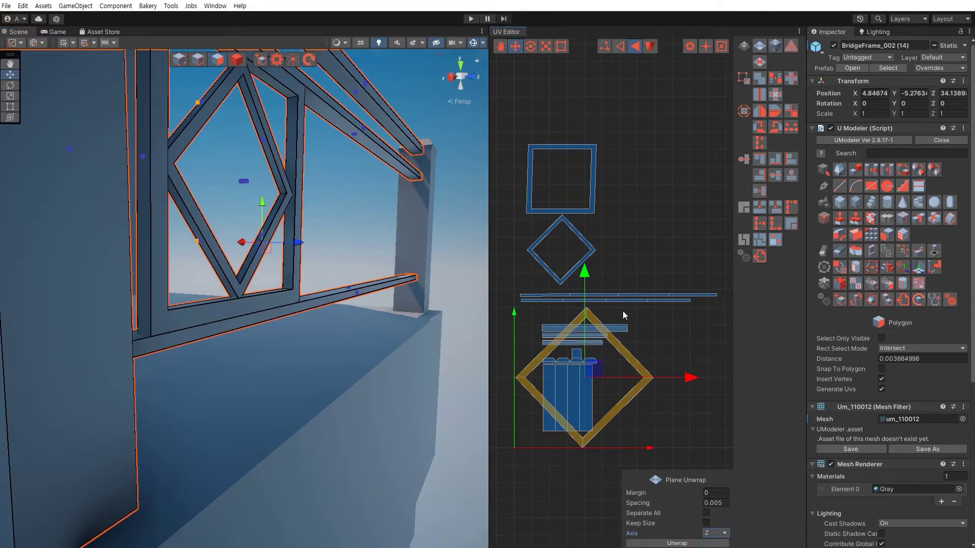
{"action": "left_click_drag", "start_coordinate": [596, 371], "coordinate": [648, 246]}
{"action": "left_click", "coordinate": [667, 348]}
Step: Select the square frame's four back faces and plane-unwrap them along the Z axis
{"action": "left_click", "coordinate": [593, 177]}
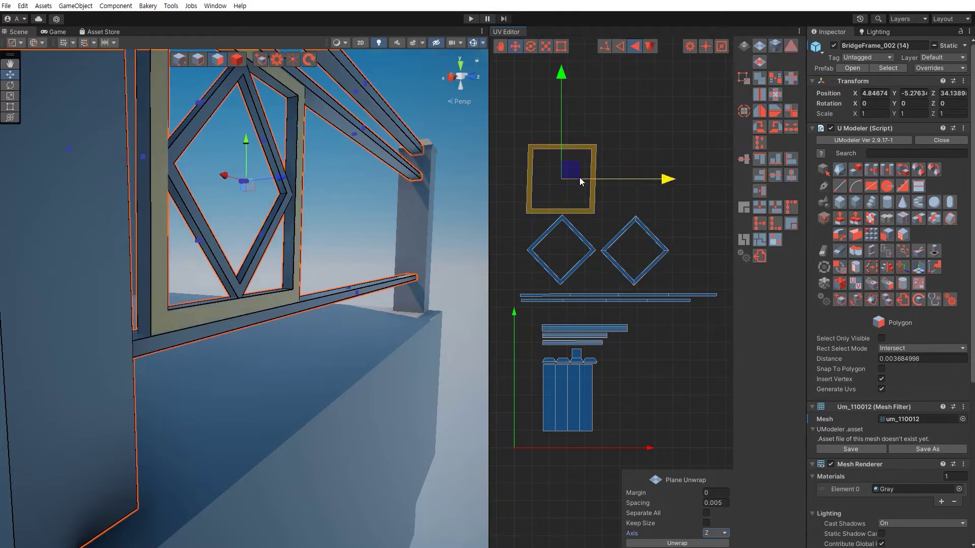
{"action": "right_click_drag", "start_coordinate": [356, 212], "coordinate": [246, 225]}
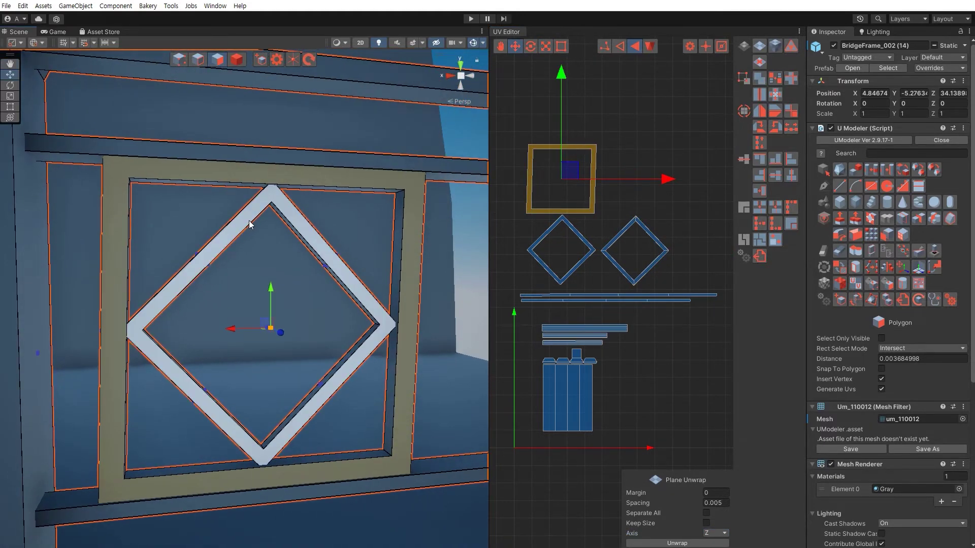
{"action": "left_click_drag", "start_coordinate": [249, 220], "coordinate": [309, 241], "text": "alt"}
{"action": "right_click_drag", "start_coordinate": [309, 242], "coordinate": [333, 241]}
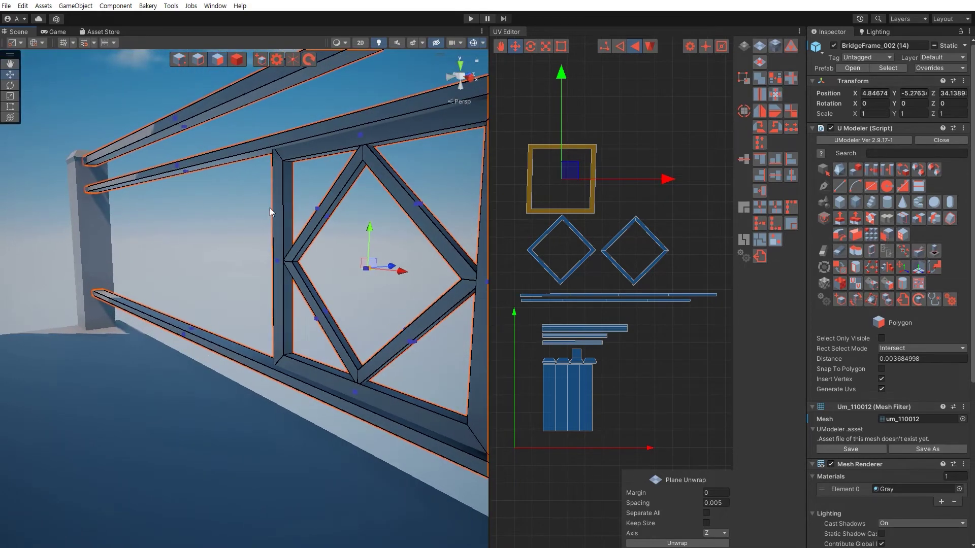
{"action": "left_click", "coordinate": [277, 200]}
{"action": "left_click", "coordinate": [309, 146], "text": "shift"}
{"action": "right_click_drag", "start_coordinate": [245, 202], "coordinate": [302, 220]}
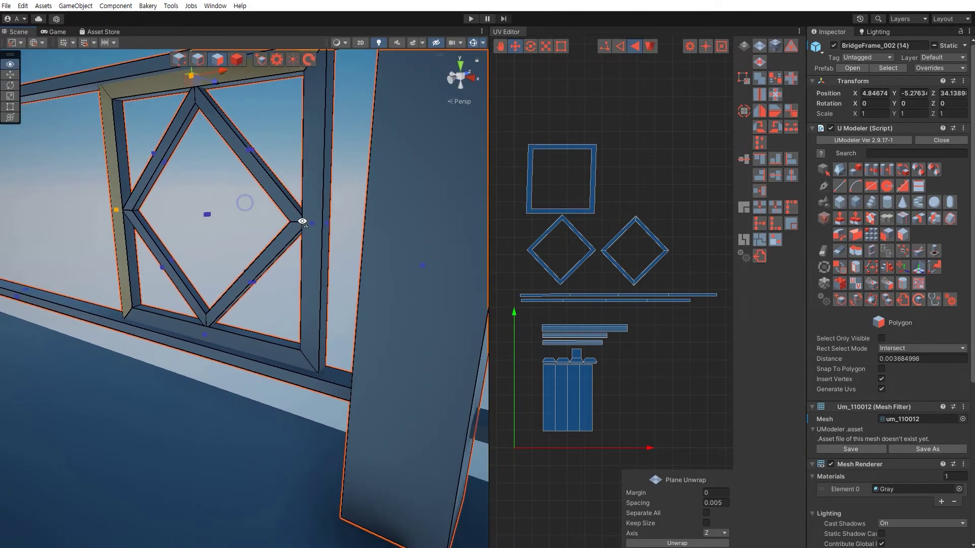
{"action": "left_click", "coordinate": [310, 249], "text": "shift"}
{"action": "left_click", "coordinate": [252, 344]}
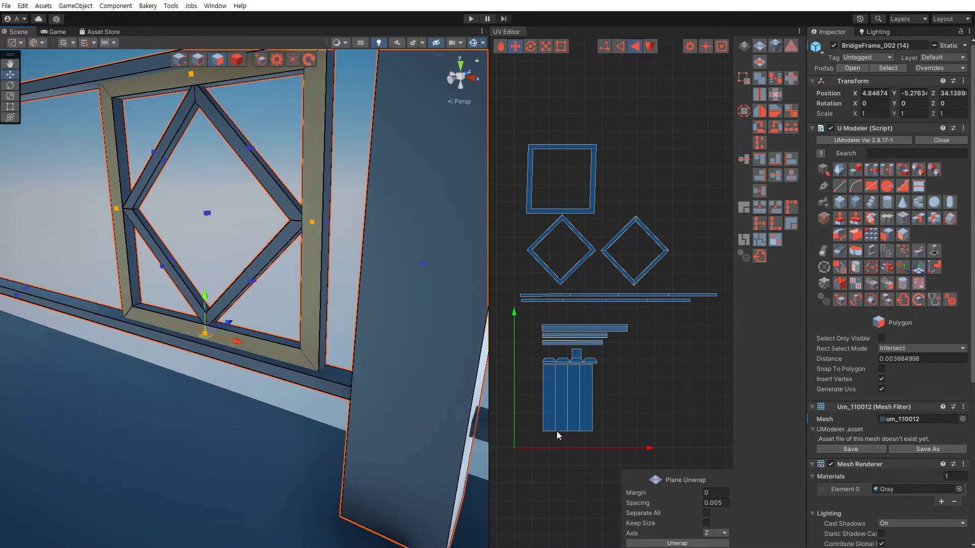
{"action": "left_click", "coordinate": [646, 541]}
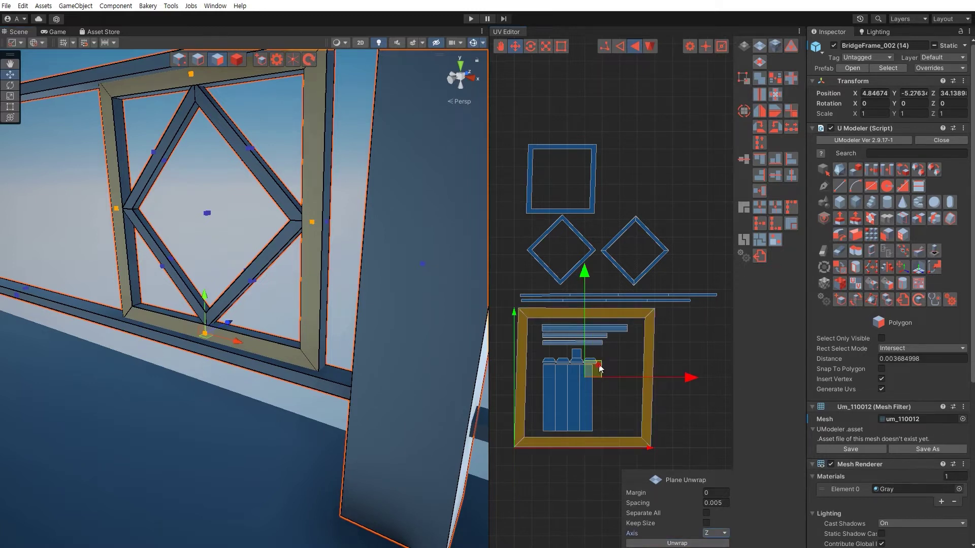
Step: Scale the frame's back-face island to match the front square island and place it beside that island
{"action": "left_click_drag", "start_coordinate": [599, 365], "coordinate": [683, 241]}
{"action": "key", "text": "r"}
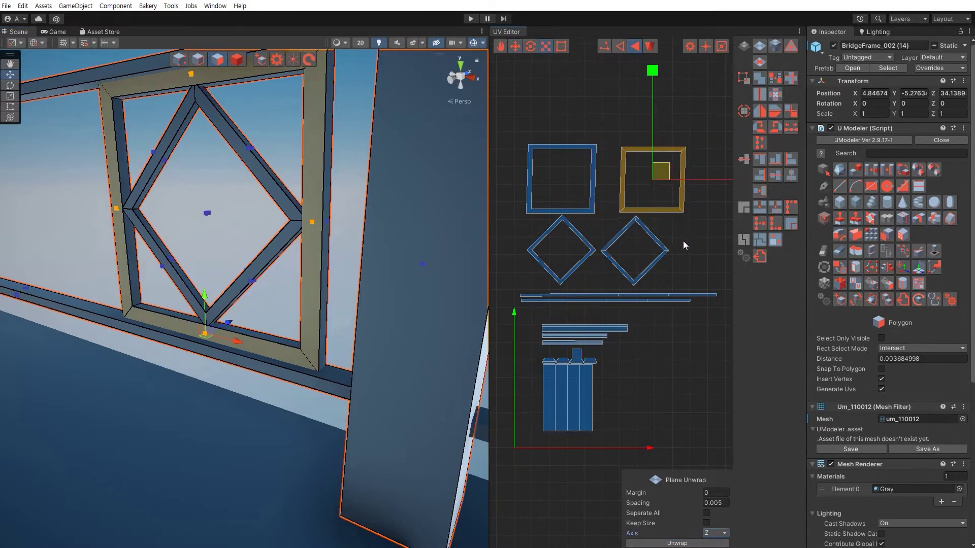
{"action": "left_click_drag", "start_coordinate": [665, 178], "coordinate": [657, 173]}
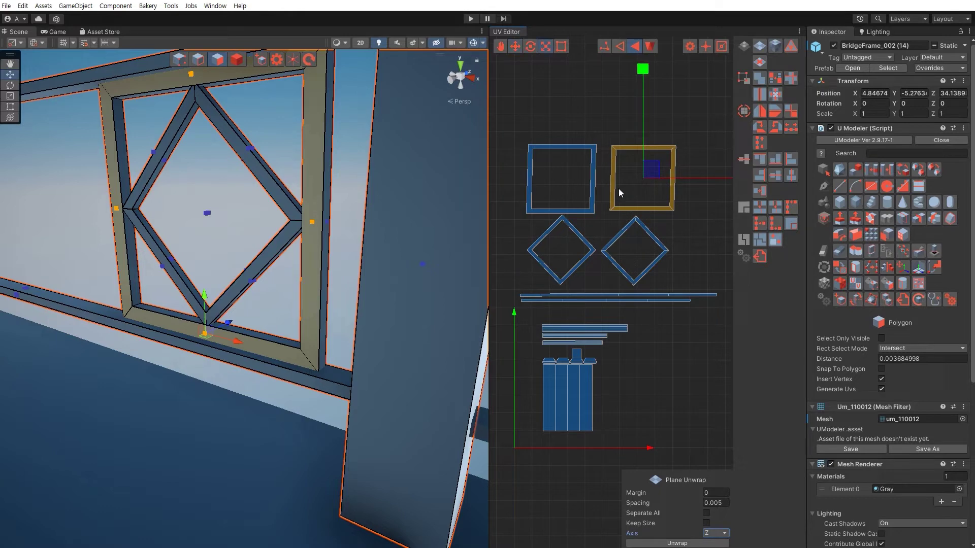
{"action": "scroll", "coordinate": [646, 167], "scroll_direction": "up", "scroll_amount": 2}
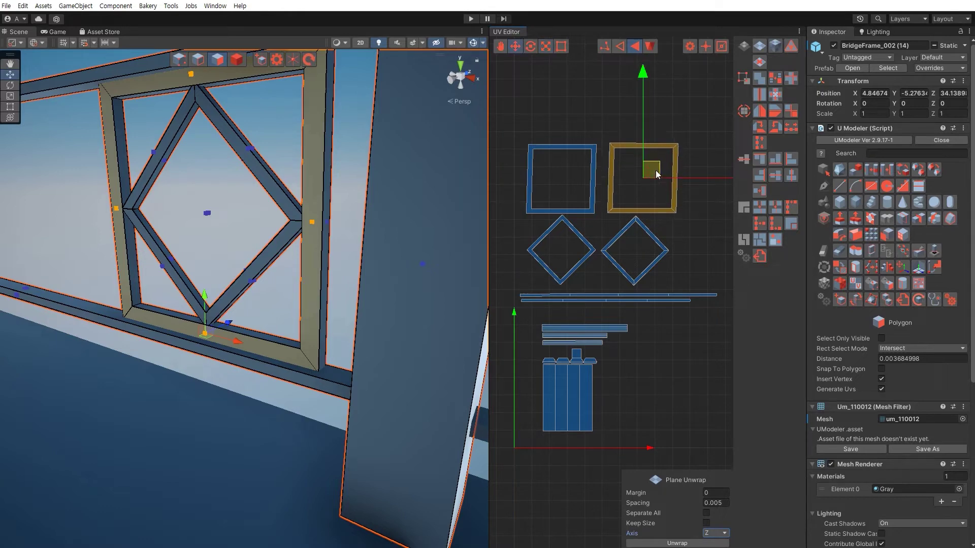
{"action": "left_click_drag", "start_coordinate": [657, 168], "coordinate": [656, 167]}
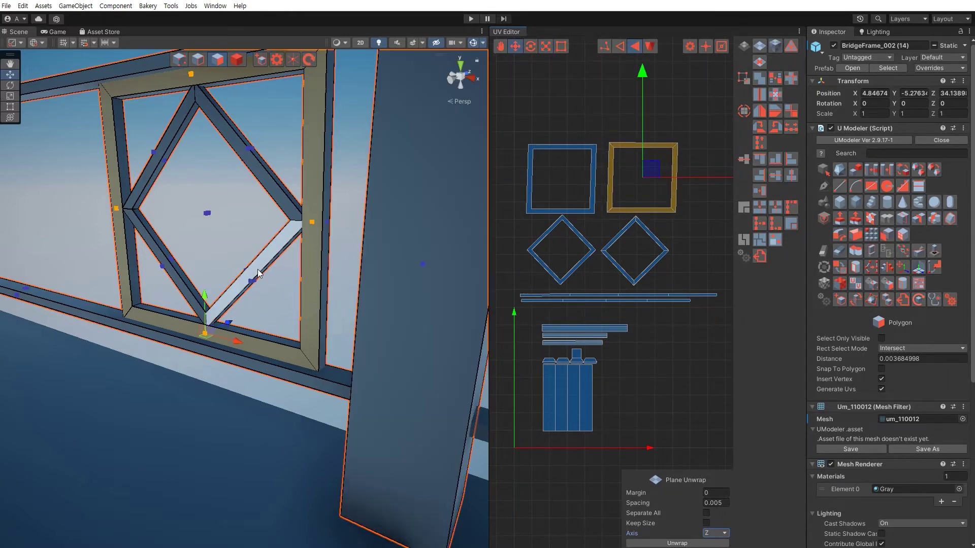
Step: Unwrap the square frame's two vertical outer side faces against the matching edges of its front UV island and clear the selection
{"action": "left_click_drag", "start_coordinate": [313, 251], "coordinate": [99, 259], "text": "alt"}
{"action": "left_click", "coordinate": [260, 310]}
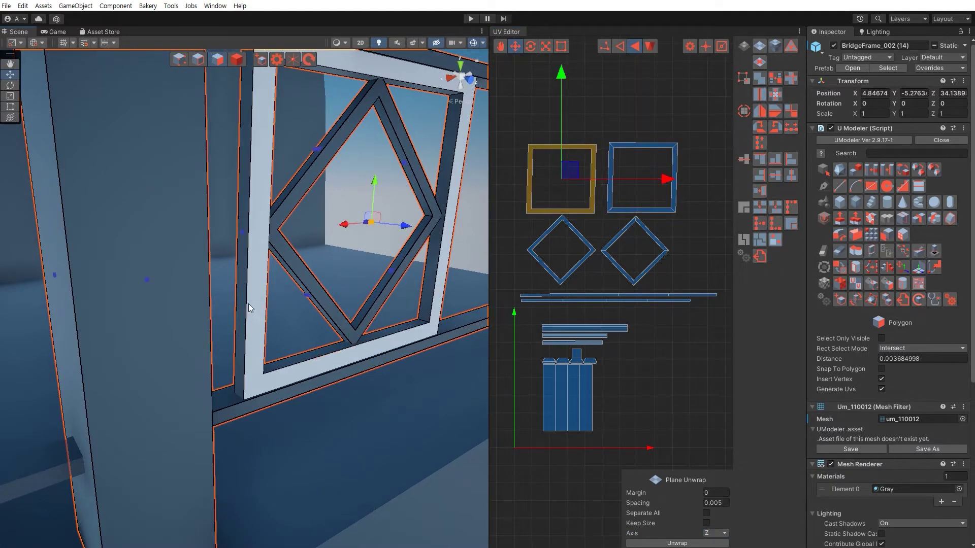
{"action": "left_click", "coordinate": [576, 129]}
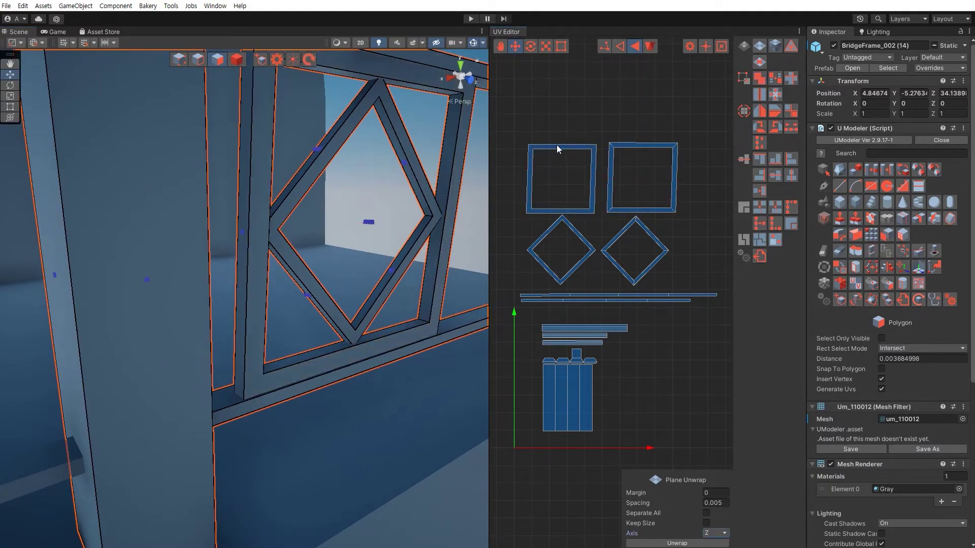
{"action": "left_click", "coordinate": [243, 283]}
{"action": "left_click", "coordinate": [244, 282]}
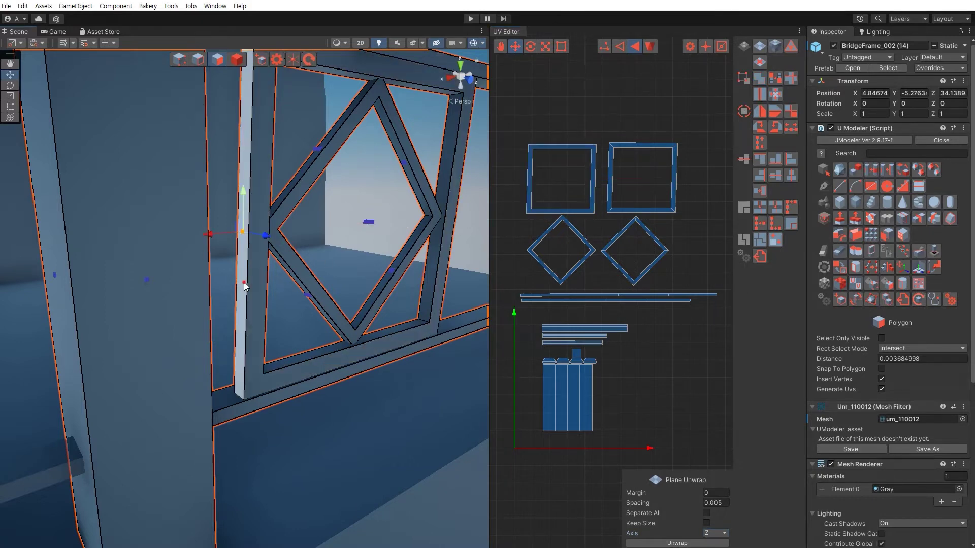
{"action": "left_click", "coordinate": [245, 283]}
{"action": "left_click_drag", "start_coordinate": [259, 330], "coordinate": [253, 280], "text": "alt"}
{"action": "left_click", "coordinate": [249, 281]}
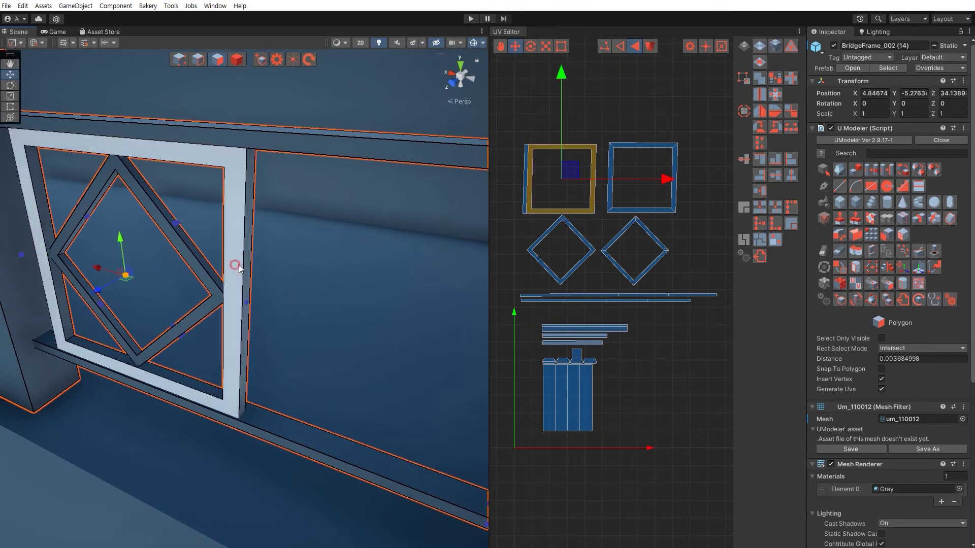
{"action": "left_click", "coordinate": [247, 283]}
{"action": "left_click", "coordinate": [525, 217]}
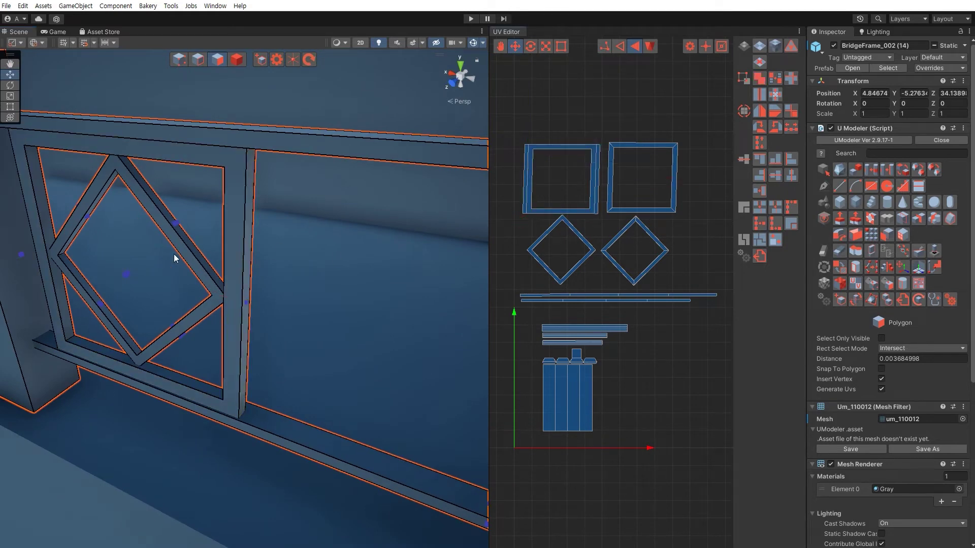
Step: Examine the square frame, the diamond, the post and the rail ends from several angles for remaining faces
{"action": "left_click", "coordinate": [179, 154]}
{"action": "key", "text": "f"}
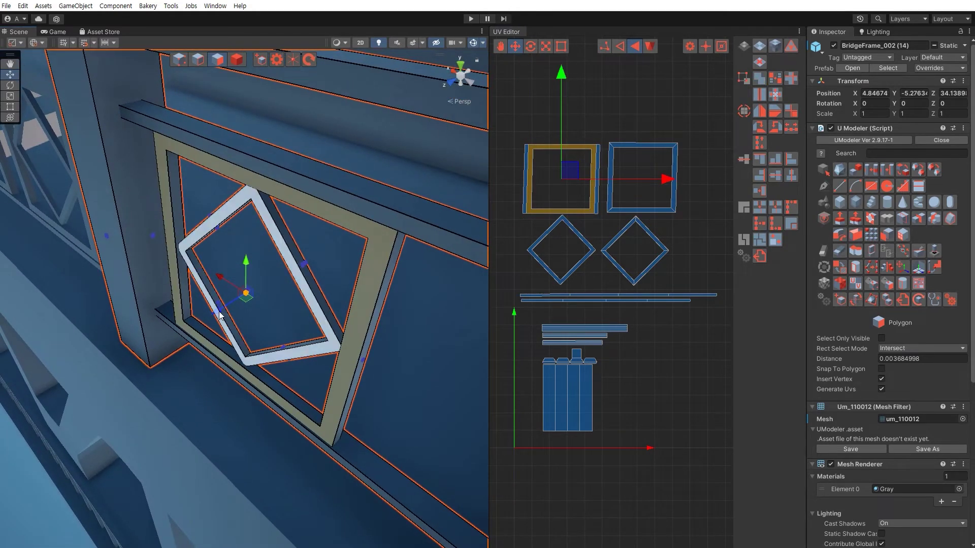
{"action": "left_click_drag", "start_coordinate": [218, 315], "coordinate": [209, 325]}
{"action": "left_click_drag", "start_coordinate": [247, 297], "coordinate": [278, 251], "text": "alt"}
{"action": "left_click", "coordinate": [251, 272]}
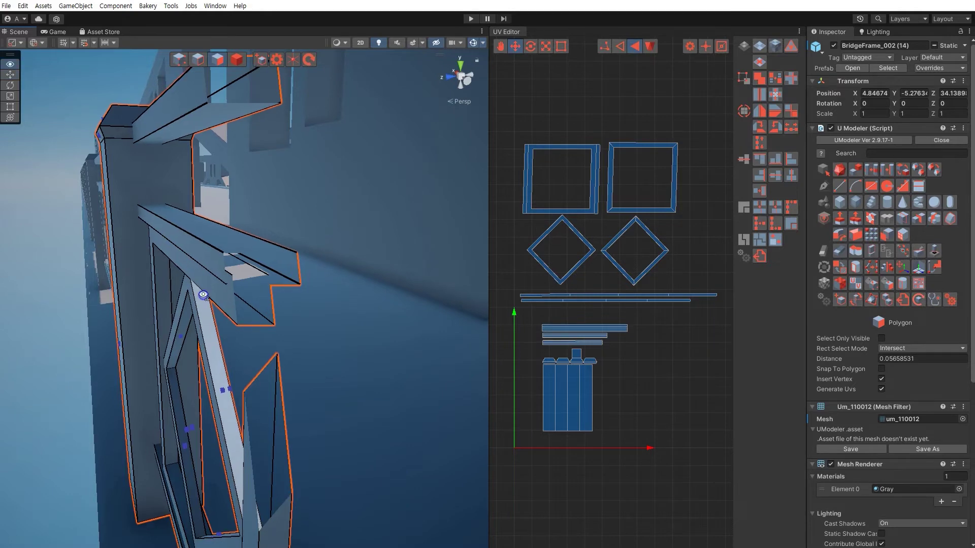
{"action": "left_click_drag", "start_coordinate": [211, 318], "coordinate": [161, 272], "text": "alt"}
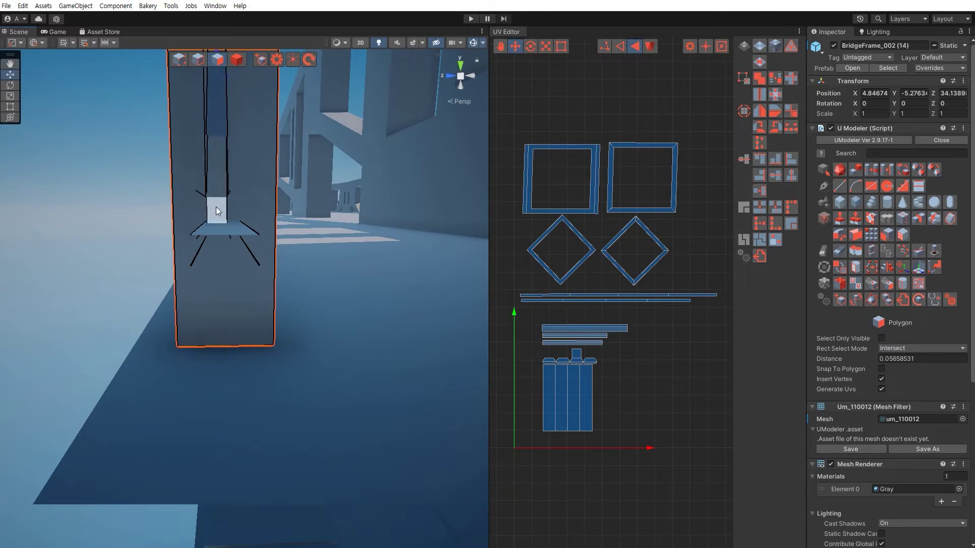
{"action": "left_click", "coordinate": [219, 230]}
{"action": "left_click_drag", "start_coordinate": [218, 227], "coordinate": [233, 310], "text": "alt"}
{"action": "left_click_drag", "start_coordinate": [270, 300], "coordinate": [292, 297], "text": "alt"}
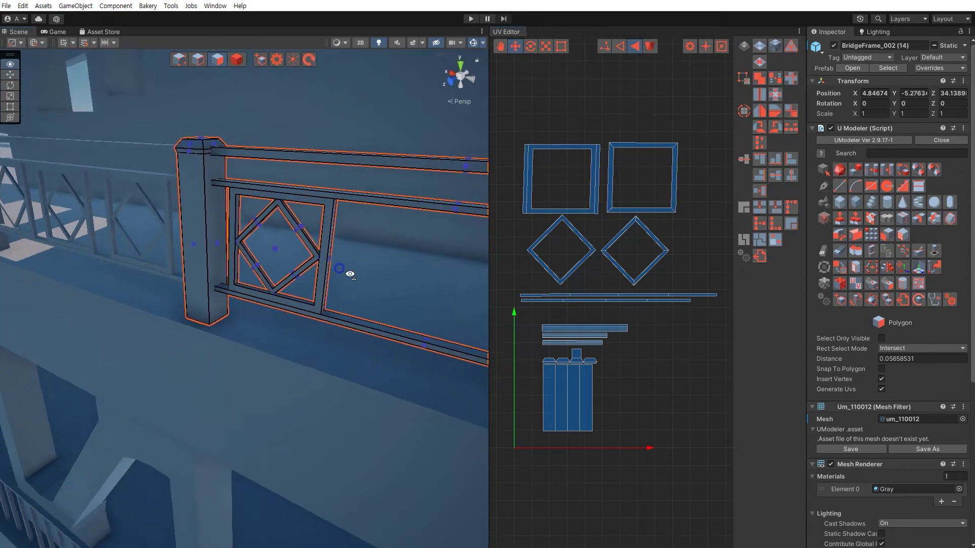
{"action": "mouse_move", "coordinate": [343, 272]}
{"action": "left_mouse_down", "text": "alt"}
{"action": "mouse_move", "coordinate": [450, 257]}
{"action": "mouse_move", "coordinate": [342, 307]}
{"action": "mouse_move", "coordinate": [364, 289]}
{"action": "mouse_move", "coordinate": [336, 288]}
{"action": "left_mouse_up", "text": "alt"}
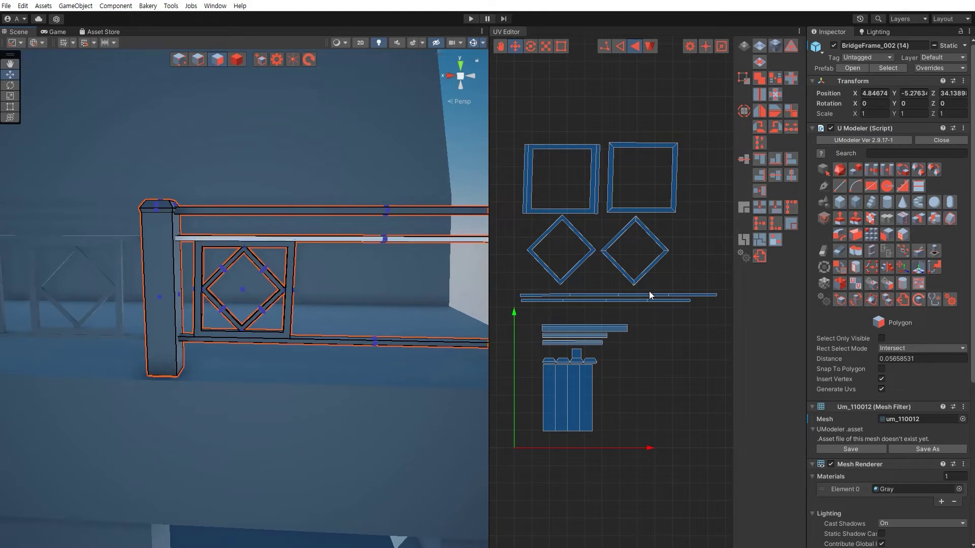
Step: Scale down the four square and diamond UV islands together, place them beside the post's island and select the whole layout
{"action": "left_click", "coordinate": [683, 366]}
{"action": "scroll", "coordinate": [628, 298], "scroll_direction": "down", "scroll_amount": 2}
{"action": "middle_click_drag", "start_coordinate": [619, 291], "coordinate": [631, 322]}
{"action": "left_click_drag", "start_coordinate": [541, 176], "coordinate": [704, 312]}
{"action": "middle_click_drag", "start_coordinate": [635, 290], "coordinate": [592, 232]}
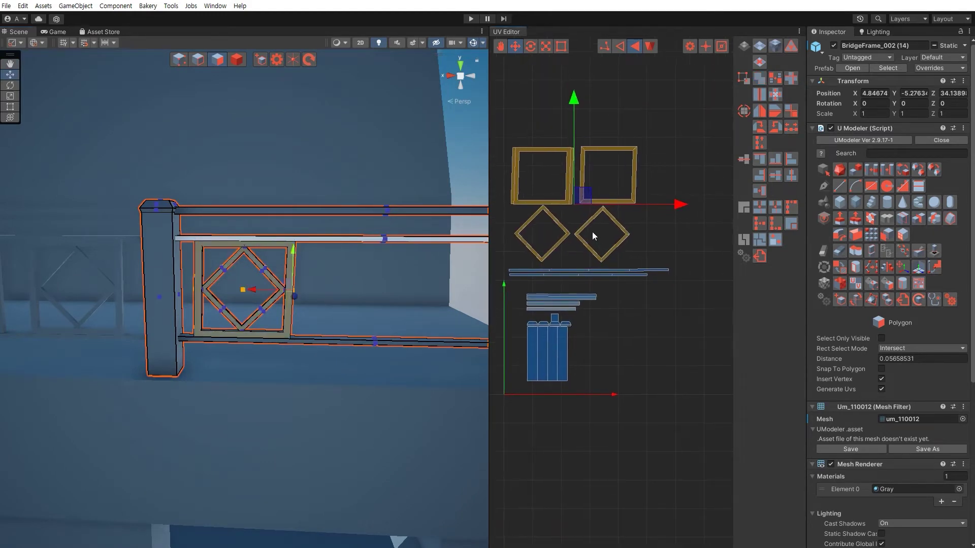
{"action": "scroll", "coordinate": [586, 208], "scroll_direction": "up", "scroll_amount": 1}
{"action": "left_click_drag", "start_coordinate": [576, 186], "coordinate": [653, 440]}
{"action": "key", "text": "r"}
{"action": "key", "text": "w"}
{"action": "middle_click_drag", "start_coordinate": [639, 422], "coordinate": [656, 397]}
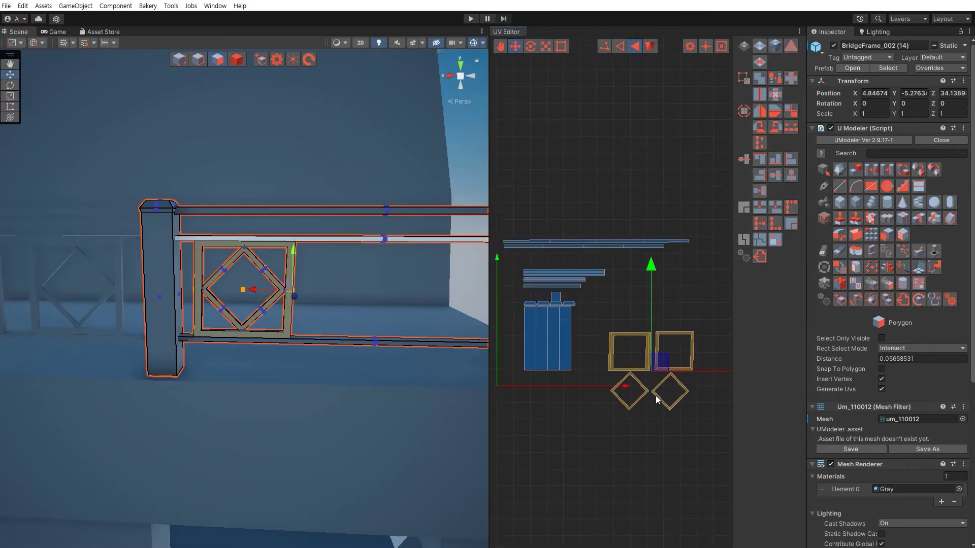
{"action": "scroll", "coordinate": [654, 396], "scroll_direction": "up", "scroll_amount": 2}
{"action": "left_click_drag", "start_coordinate": [669, 385], "coordinate": [635, 354]}
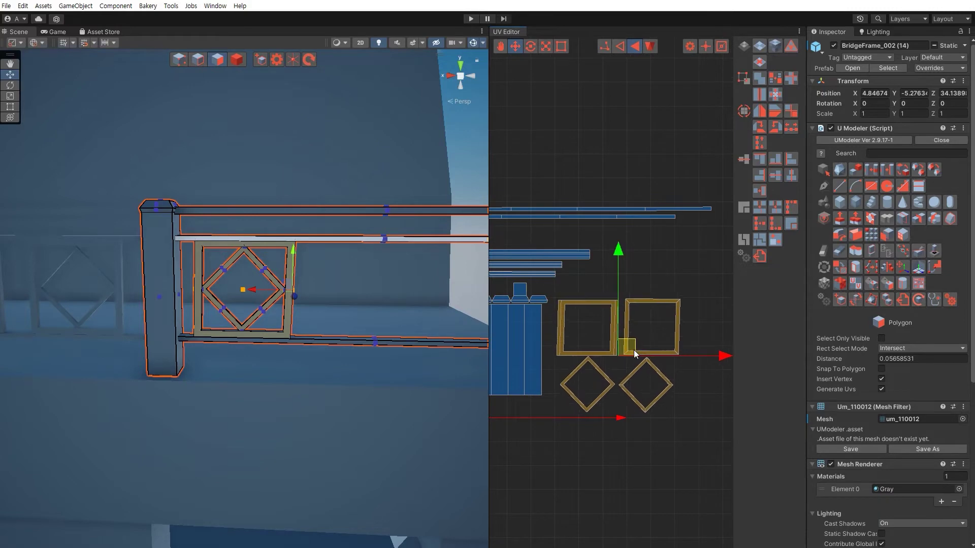
{"action": "scroll", "coordinate": [635, 354], "scroll_direction": "down", "scroll_amount": 3}
{"action": "left_click_drag", "start_coordinate": [523, 224], "coordinate": [713, 403]}
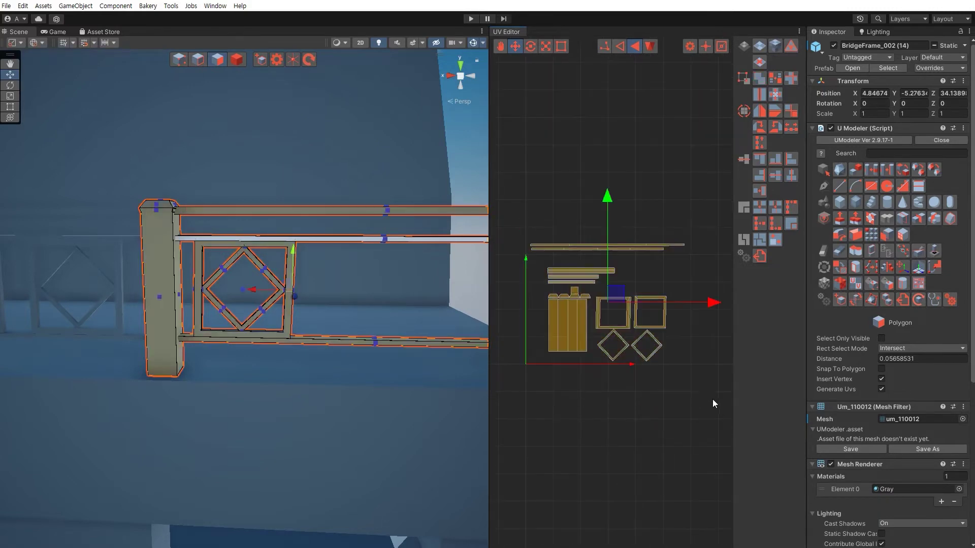
Step: Unwrap the square frame's lower inner side face against the matching inner edge of its front UV island
{"action": "left_click_drag", "start_coordinate": [328, 374], "coordinate": [334, 345], "text": "alt"}
{"action": "scroll", "coordinate": [334, 345], "scroll_direction": "up", "scroll_amount": 3}
{"action": "left_click", "coordinate": [259, 339]}
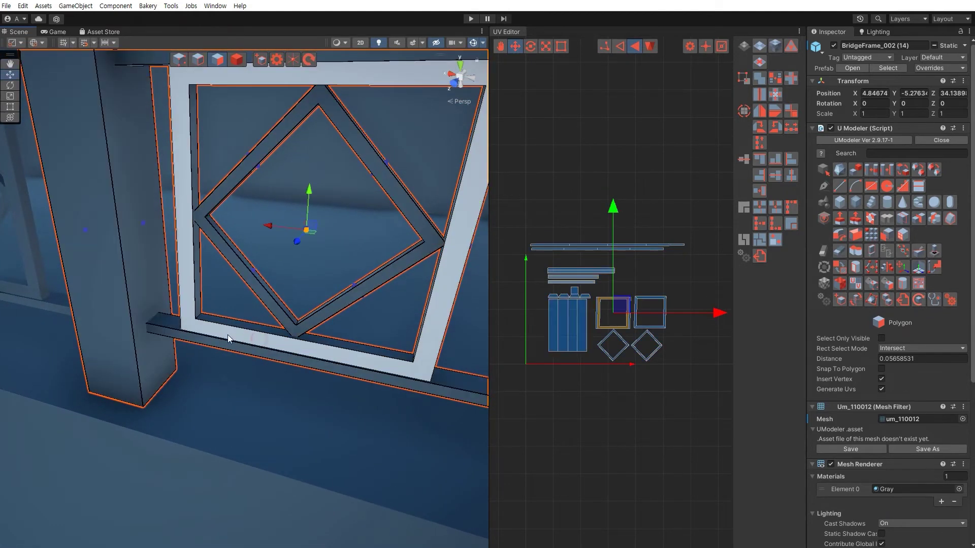
{"action": "left_click", "coordinate": [217, 323]}
{"action": "left_click", "coordinate": [221, 325]}
{"action": "left_click", "coordinate": [223, 329]}
{"action": "left_click", "coordinate": [223, 325]}
{"action": "scroll", "coordinate": [605, 303], "scroll_direction": "up", "scroll_amount": 3}
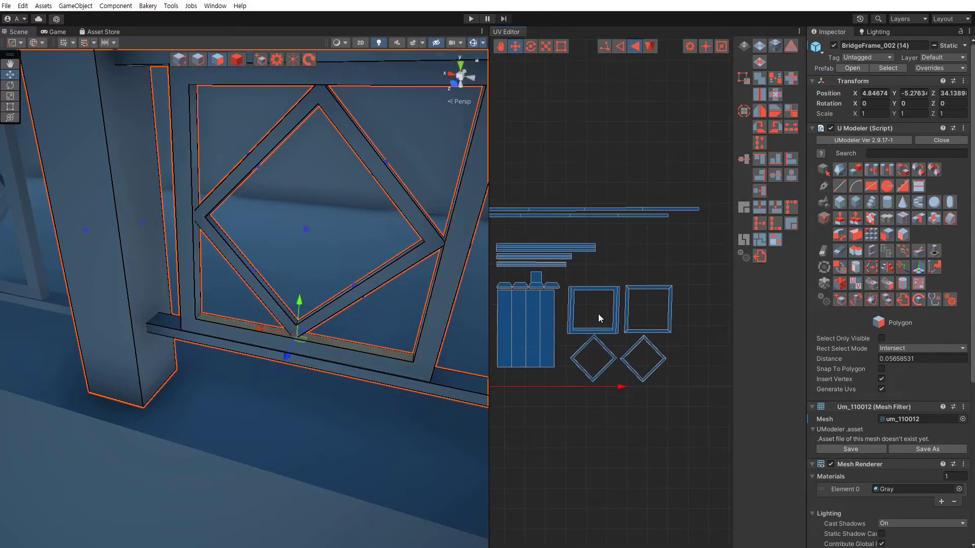
{"action": "scroll", "coordinate": [604, 316], "scroll_direction": "up", "scroll_amount": 4}
{"action": "left_click", "coordinate": [594, 358]}
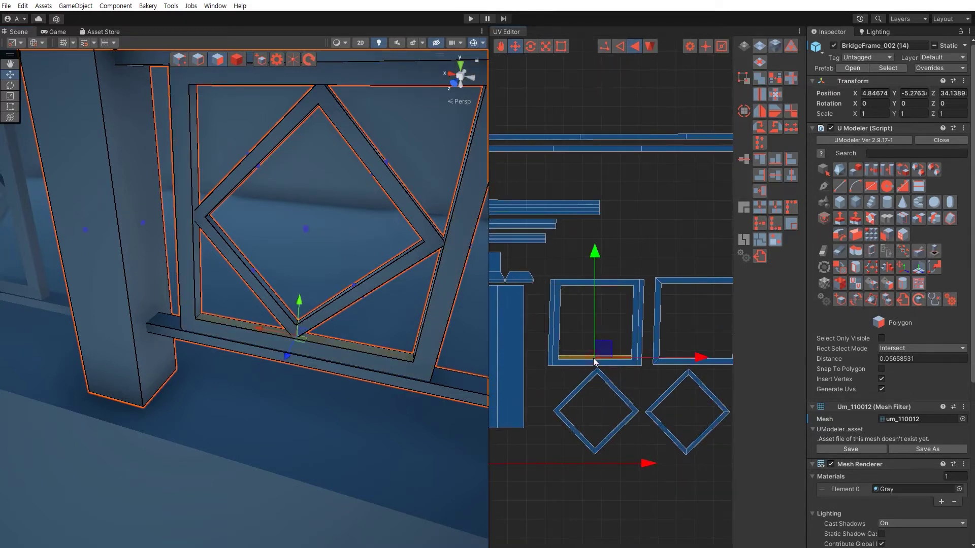
Step: Move the lower inner-face UV piece off the frame island and align it just above the start of the rail strips
{"action": "scroll", "coordinate": [584, 324], "scroll_direction": "down", "scroll_amount": 4}
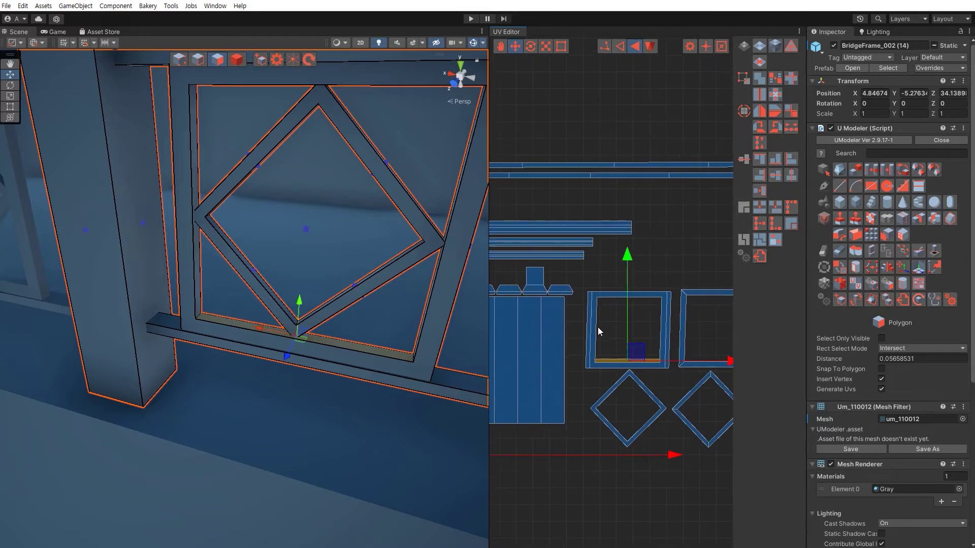
{"action": "scroll", "coordinate": [611, 335], "scroll_direction": "up", "scroll_amount": 1}
{"action": "left_click_drag", "start_coordinate": [648, 362], "coordinate": [551, 250]}
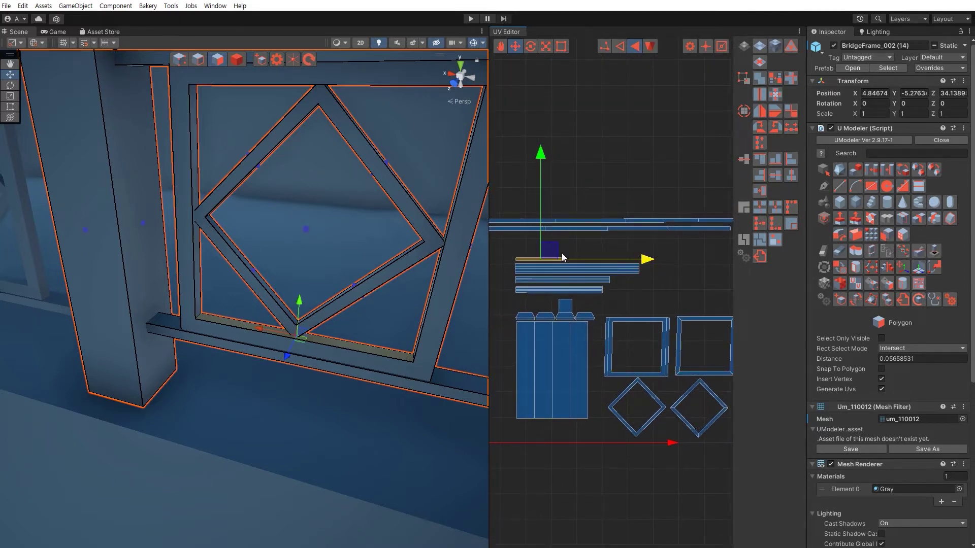
Step: Unwrap the square frame's remaining three inner side faces in sequence onto the end of the lower inner-face UV strip
{"action": "left_click_drag", "start_coordinate": [356, 343], "coordinate": [274, 241], "text": "alt"}
{"action": "left_click", "coordinate": [412, 333]}
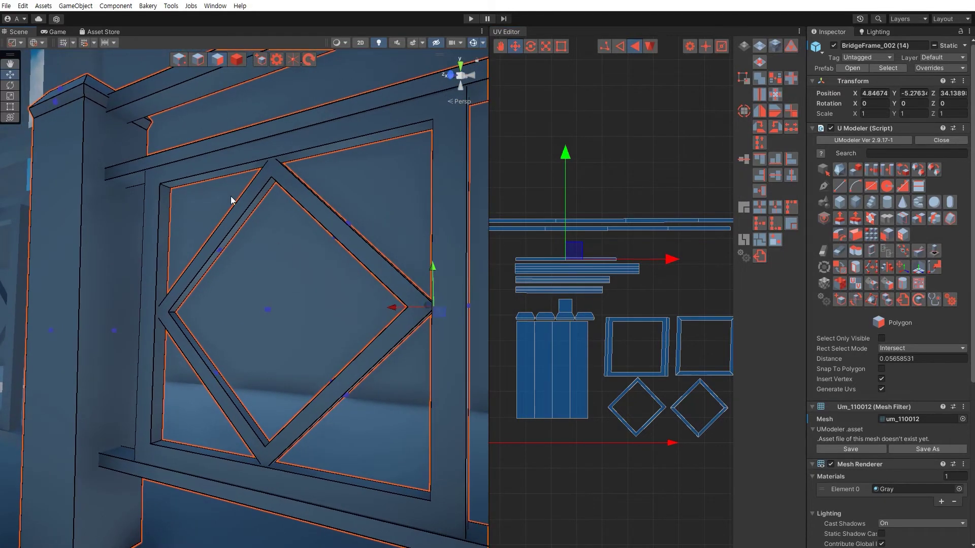
{"action": "left_click", "coordinate": [205, 176]}
{"action": "left_click", "coordinate": [164, 203]}
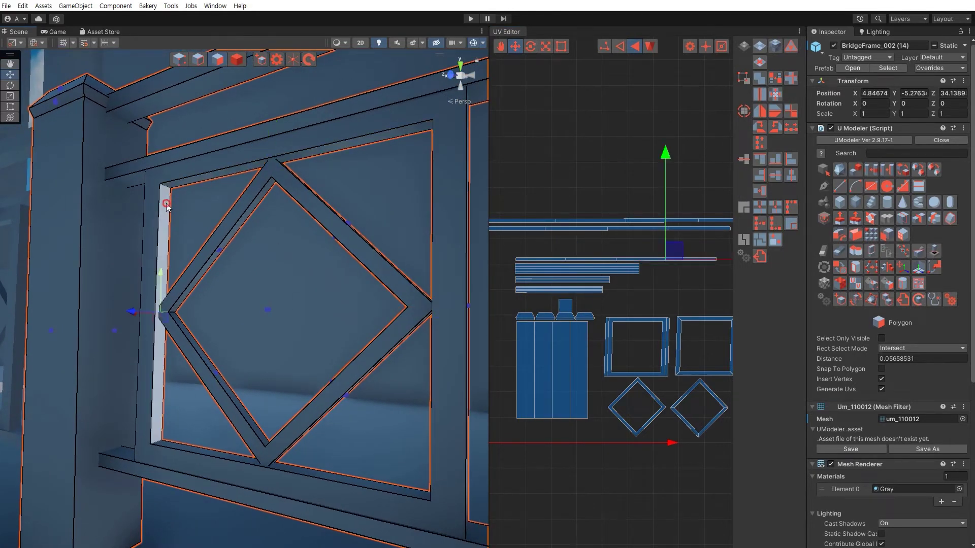
{"action": "left_click", "coordinate": [662, 292]}
Step: Move the diamond's two side-face UV strips down to just above the square frame's inner-face strip
{"action": "scroll", "coordinate": [598, 254], "scroll_direction": "down", "scroll_amount": 2}
{"action": "scroll", "coordinate": [597, 253], "scroll_direction": "down", "scroll_amount": 1}
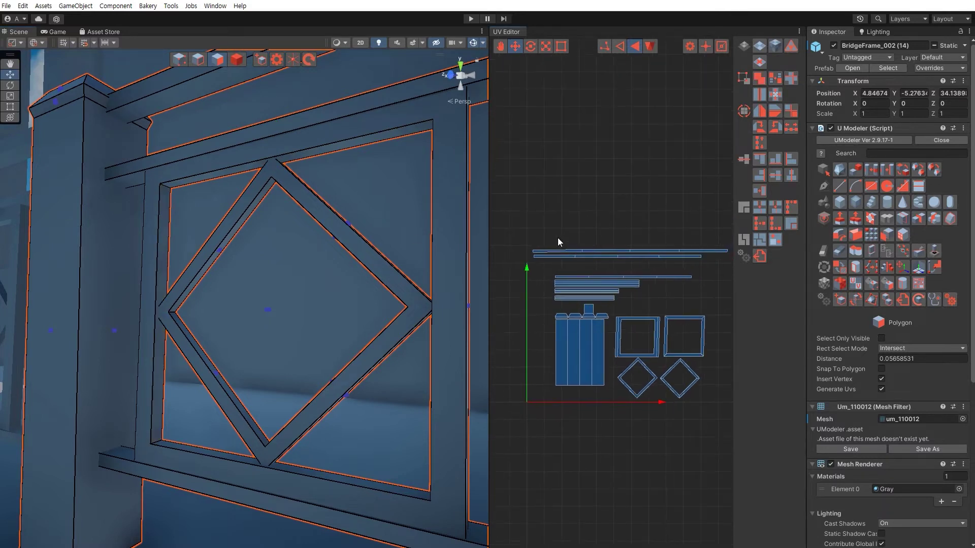
{"action": "left_click_drag", "start_coordinate": [526, 234], "coordinate": [703, 257]}
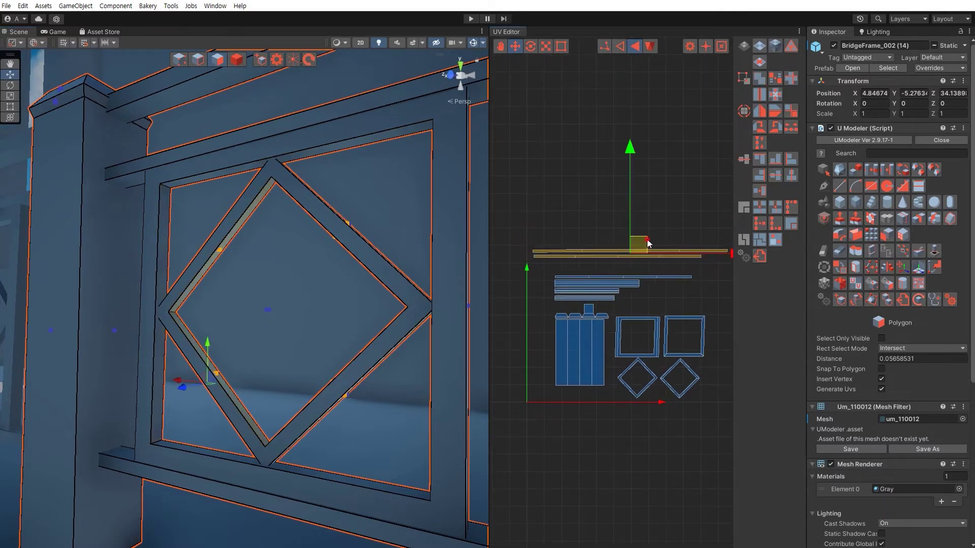
{"action": "left_click_drag", "start_coordinate": [647, 239], "coordinate": [666, 254]}
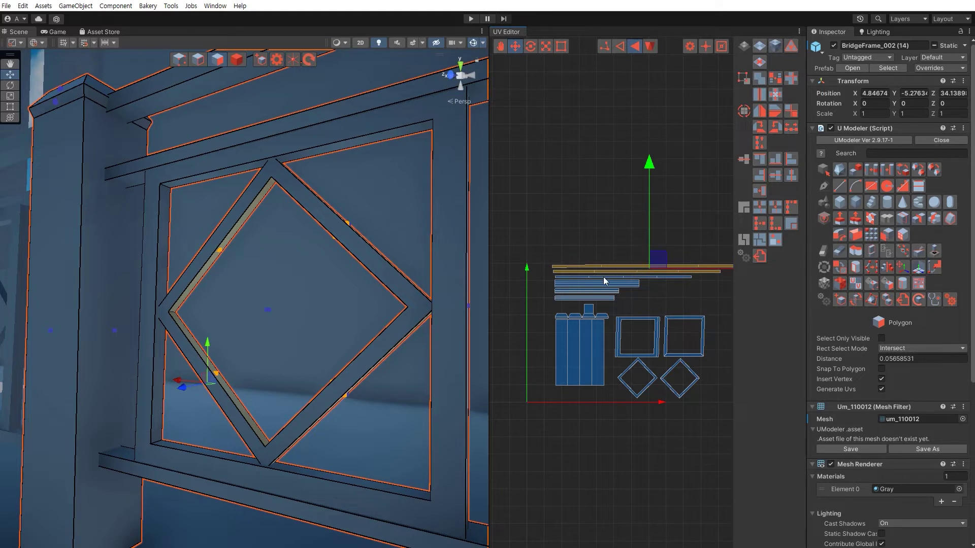
Step: Select all the rail, frame and diamond side strips, shift them towards the UV area's left edge and scale them down slightly
{"action": "scroll", "coordinate": [603, 276], "scroll_direction": "down", "scroll_amount": 1}
{"action": "middle_click_drag", "start_coordinate": [603, 276], "coordinate": [563, 267]}
{"action": "left_click_drag", "start_coordinate": [508, 243], "coordinate": [693, 290]}
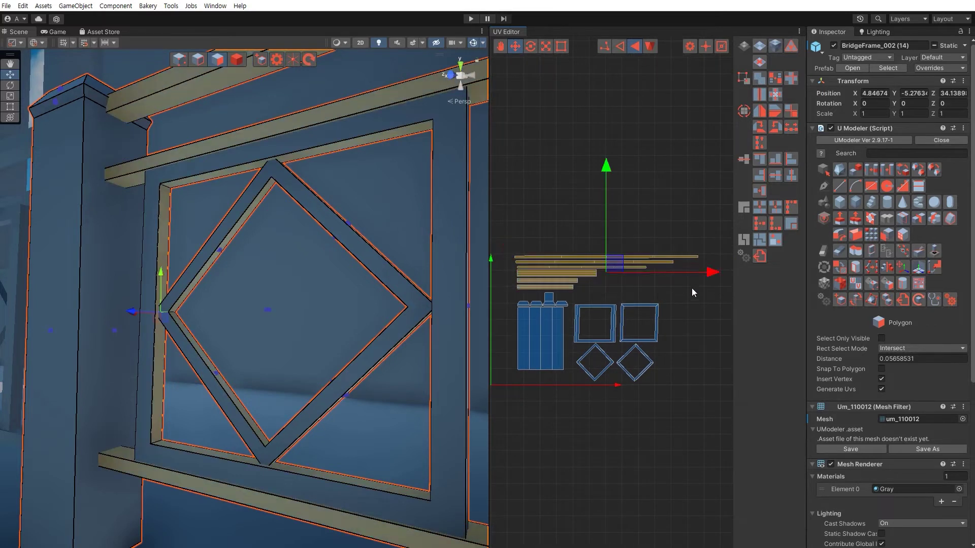
{"action": "scroll", "coordinate": [590, 285], "scroll_direction": "up", "scroll_amount": 1}
{"action": "middle_click_drag", "start_coordinate": [589, 285], "coordinate": [614, 257]}
{"action": "left_click_drag", "start_coordinate": [637, 231], "coordinate": [622, 237]}
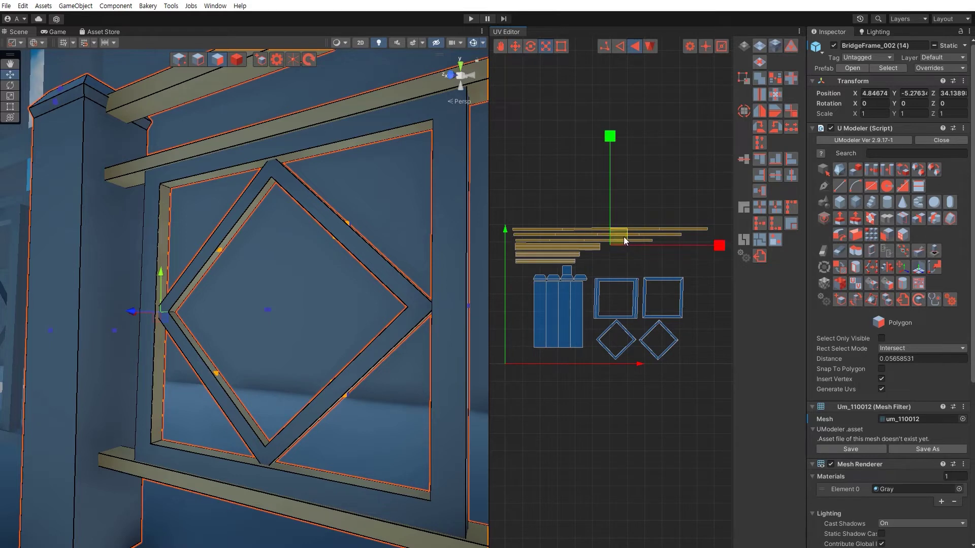
{"action": "left_click", "coordinate": [646, 258]}
Step: Scale down the three thin frame and diamond side strips together, keeping their starts in line with the rail strips
{"action": "left_click_drag", "start_coordinate": [612, 222], "coordinate": [662, 254]}
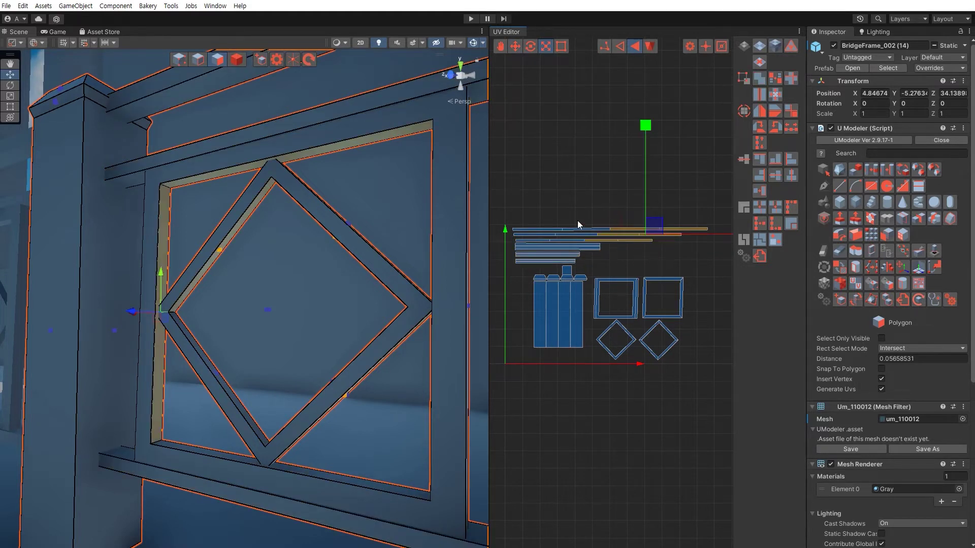
{"action": "left_click", "coordinate": [555, 218]}
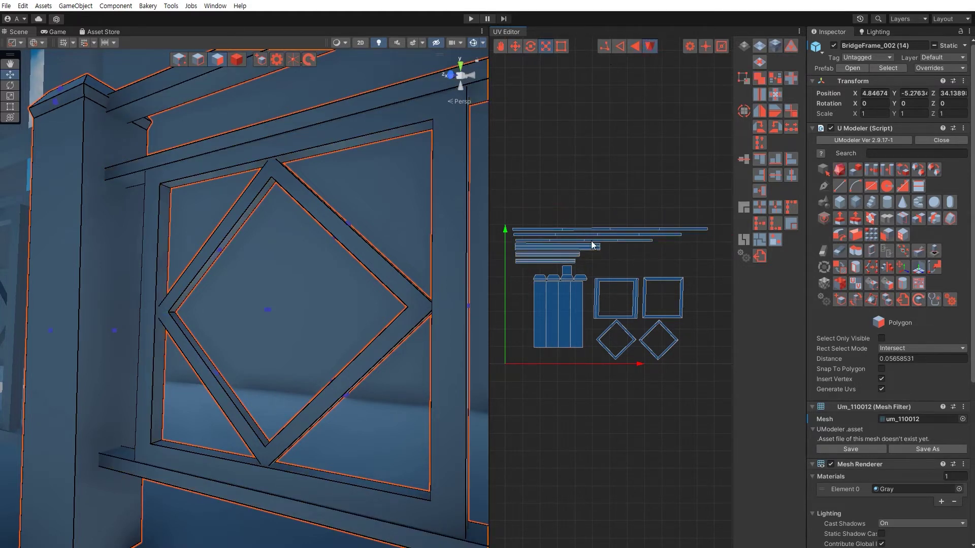
{"action": "left_click_drag", "start_coordinate": [655, 250], "coordinate": [588, 229]}
{"action": "key", "text": "w"}
{"action": "left_click", "coordinate": [636, 262]}
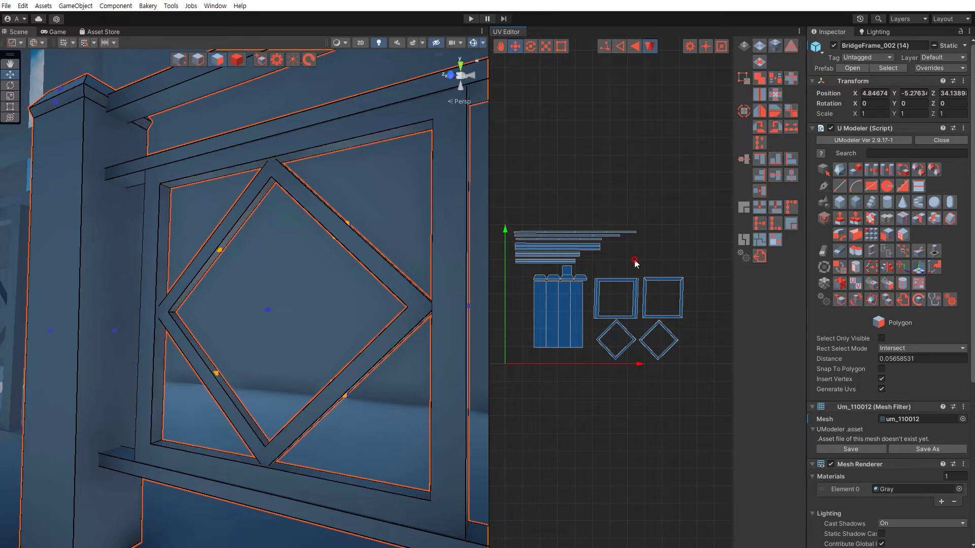
Step: Move the rail UV strips up towards the thin strips and even out the gaps between them
{"action": "scroll", "coordinate": [534, 258], "scroll_direction": "up", "scroll_amount": 6}
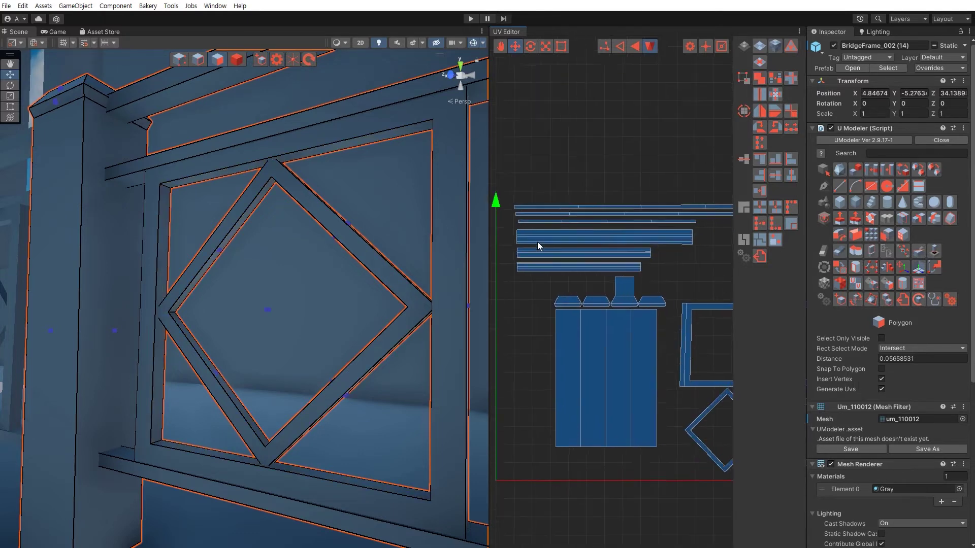
{"action": "left_click_drag", "start_coordinate": [499, 225], "coordinate": [568, 272]}
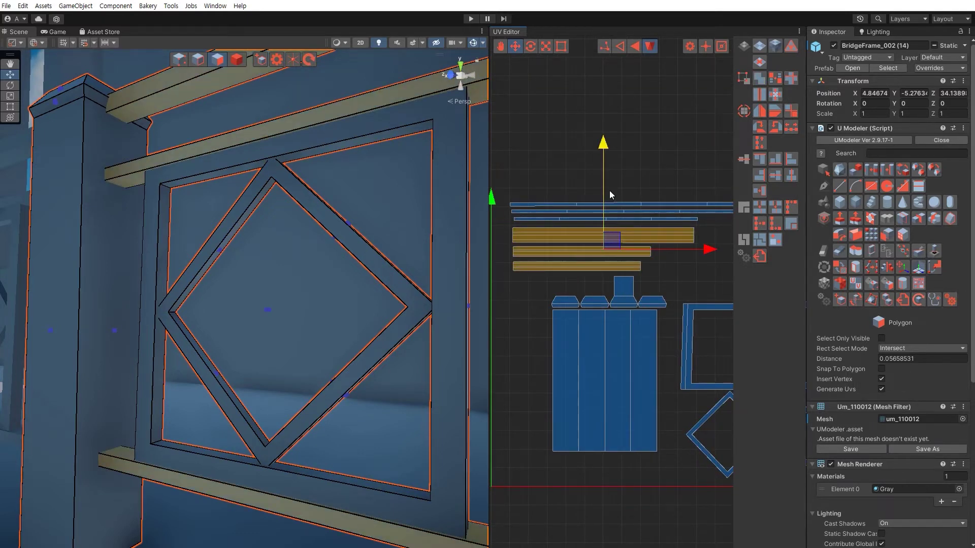
{"action": "left_click_drag", "start_coordinate": [604, 187], "coordinate": [602, 182]}
{"action": "left_click_drag", "start_coordinate": [557, 286], "coordinate": [530, 242]}
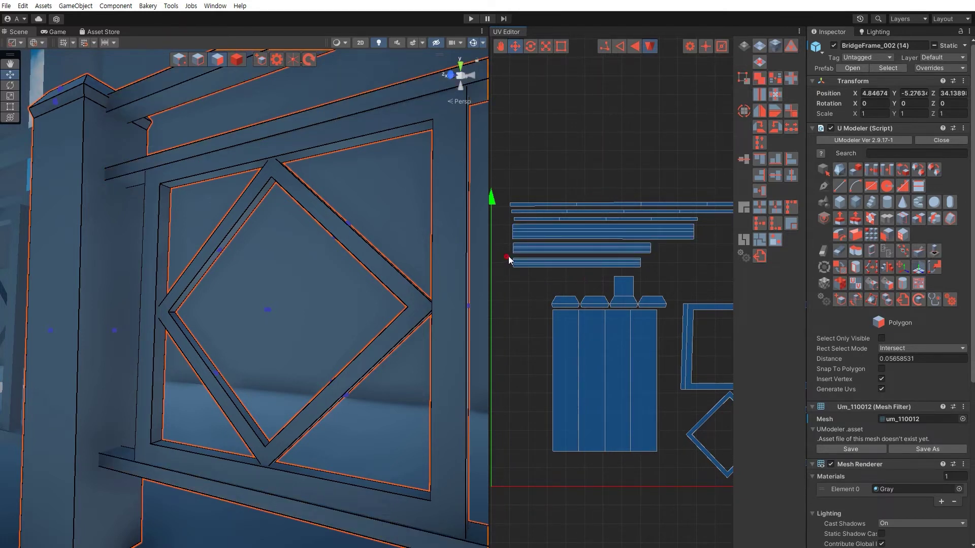
{"action": "left_click_drag", "start_coordinate": [510, 259], "coordinate": [625, 274]}
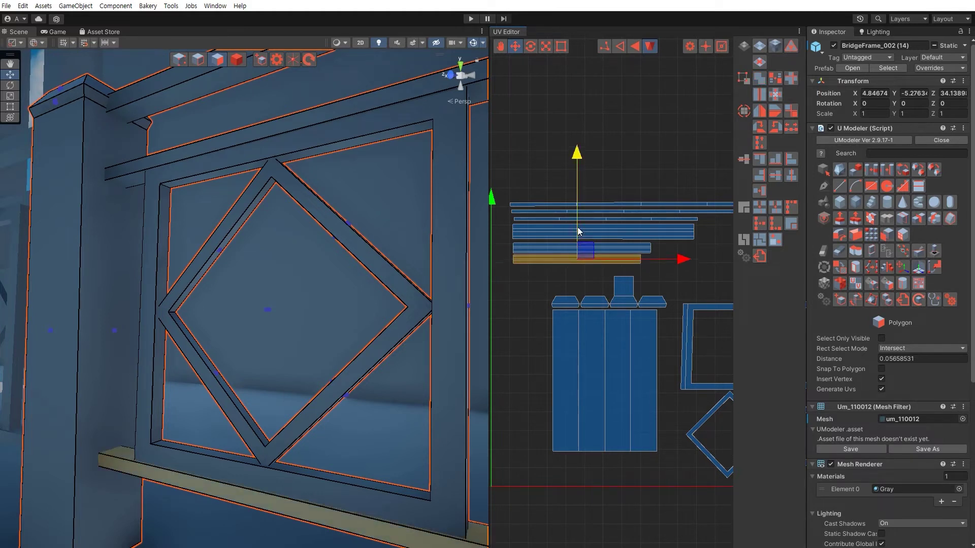
{"action": "left_click_drag", "start_coordinate": [577, 228], "coordinate": [577, 230]}
{"action": "key", "text": "Escape"}
Step: Select the whole stack of strips and shift it slightly closer to the UV area's left edge
{"action": "middle_click_drag", "start_coordinate": [582, 221], "coordinate": [560, 226]}
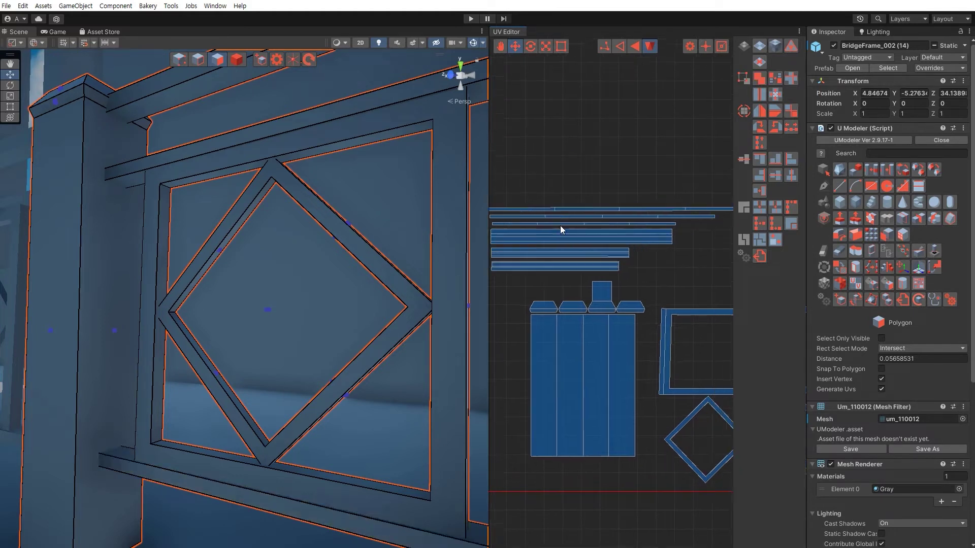
{"action": "scroll", "coordinate": [563, 223], "scroll_direction": "down", "scroll_amount": 3}
{"action": "left_click_drag", "start_coordinate": [535, 211], "coordinate": [677, 274]}
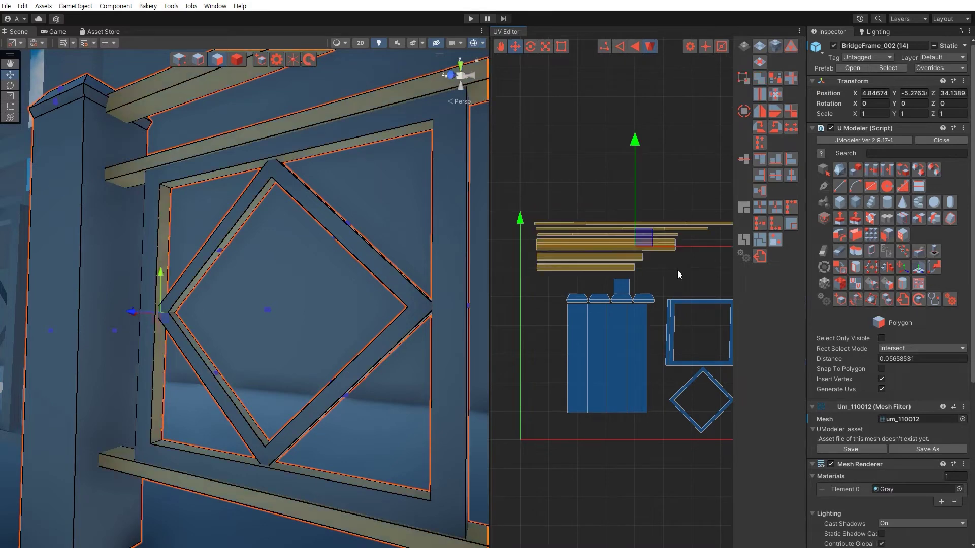
{"action": "middle_click_drag", "start_coordinate": [658, 251], "coordinate": [624, 260]}
{"action": "left_click_drag", "start_coordinate": [702, 255], "coordinate": [697, 256]}
Step: Move the post's UV island beneath the start of the strips and enlarge it to reach just above the UV area's lower edge
{"action": "scroll", "coordinate": [608, 285], "scroll_direction": "down", "scroll_amount": 1}
{"action": "middle_click_drag", "start_coordinate": [601, 276], "coordinate": [603, 219]}
{"action": "left_click_drag", "start_coordinate": [532, 221], "coordinate": [643, 363]}
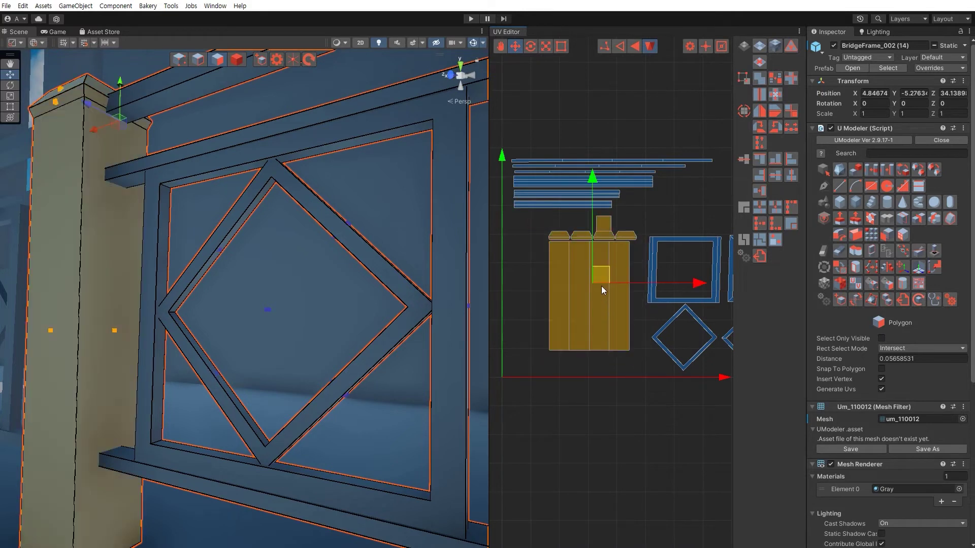
{"action": "mouse_move", "coordinate": [603, 274]}
{"action": "left_mouse_down"}
{"action": "mouse_move", "coordinate": [579, 284]}
{"action": "mouse_move", "coordinate": [592, 260]}
{"action": "left_mouse_up"}
{"action": "key", "text": "r"}
{"action": "key", "text": "w"}
{"action": "left_click", "coordinate": [604, 420]}
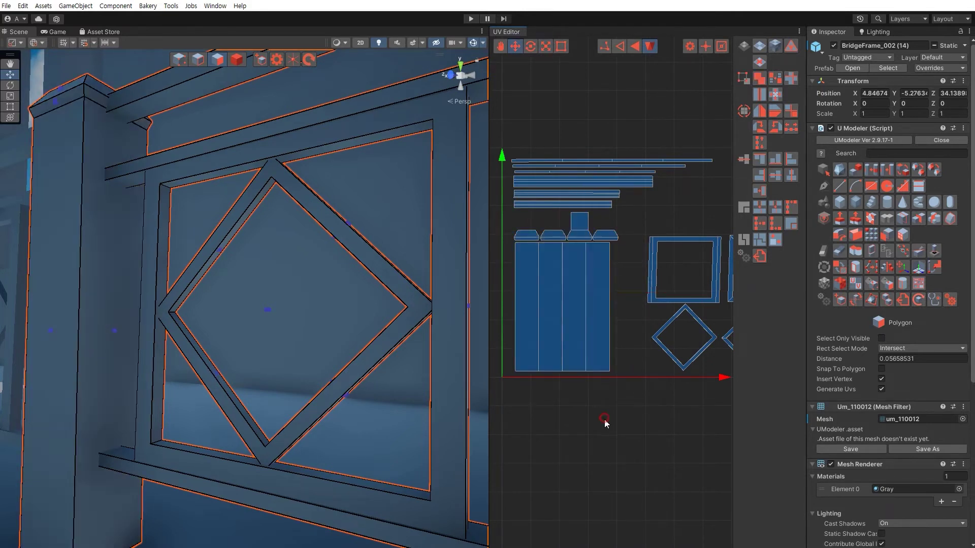
Step: Move both square and both diamond UV islands closer to the post's island and scale them down slightly together
{"action": "scroll", "coordinate": [601, 362], "scroll_direction": "down", "scroll_amount": 3}
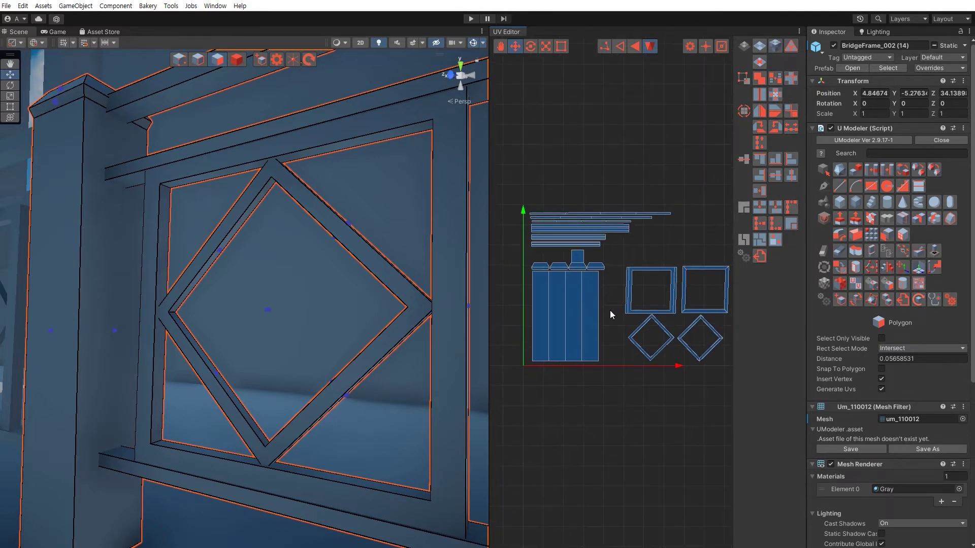
{"action": "middle_click_drag", "start_coordinate": [615, 316], "coordinate": [577, 261]}
{"action": "left_click_drag", "start_coordinate": [563, 257], "coordinate": [681, 351]}
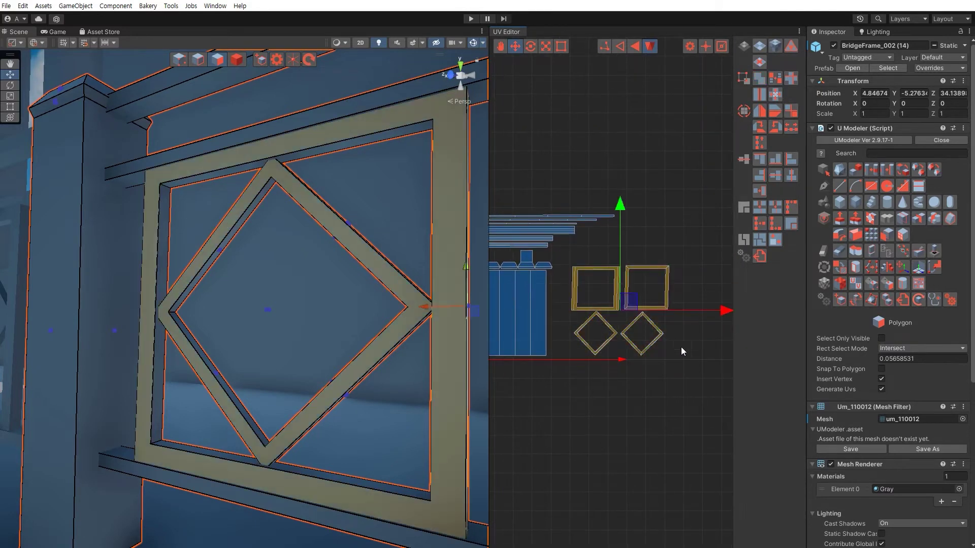
{"action": "left_click_drag", "start_coordinate": [633, 301], "coordinate": [610, 309]}
{"action": "key", "text": "r"}
{"action": "key", "text": "w"}
{"action": "left_click", "coordinate": [672, 343]}
Step: Scale down the outer square-frame UV island slightly and bring it closer to the neighbouring square island
{"action": "scroll", "coordinate": [586, 294], "scroll_direction": "up", "scroll_amount": 3}
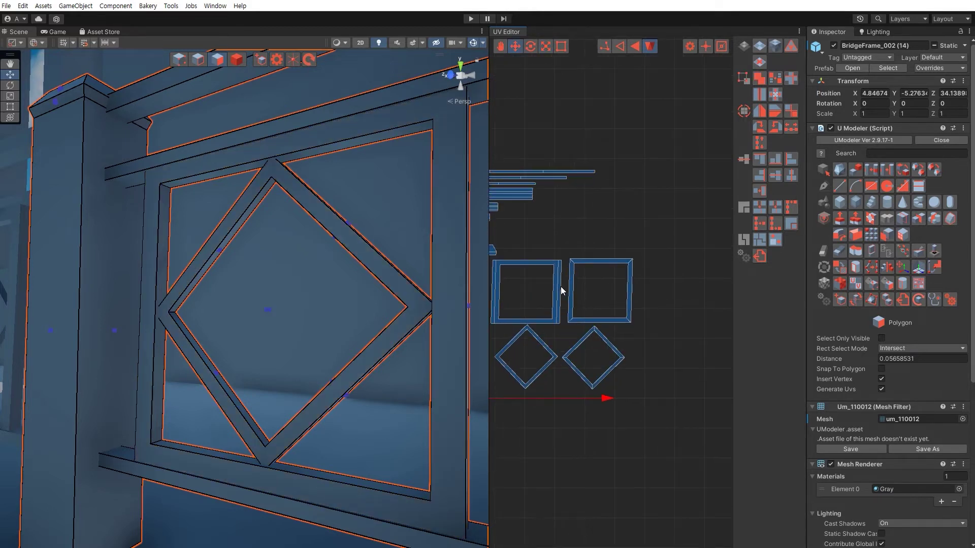
{"action": "scroll", "coordinate": [560, 287], "scroll_direction": "up", "scroll_amount": 2}
{"action": "left_click", "coordinate": [605, 235]}
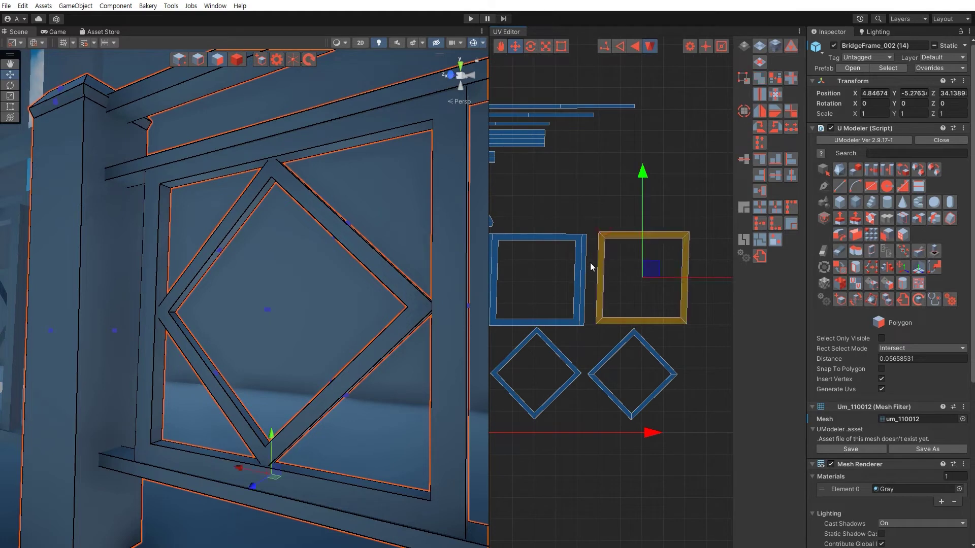
{"action": "key", "text": "r"}
{"action": "left_click_drag", "start_coordinate": [658, 269], "coordinate": [648, 273]}
{"action": "key", "text": "w"}
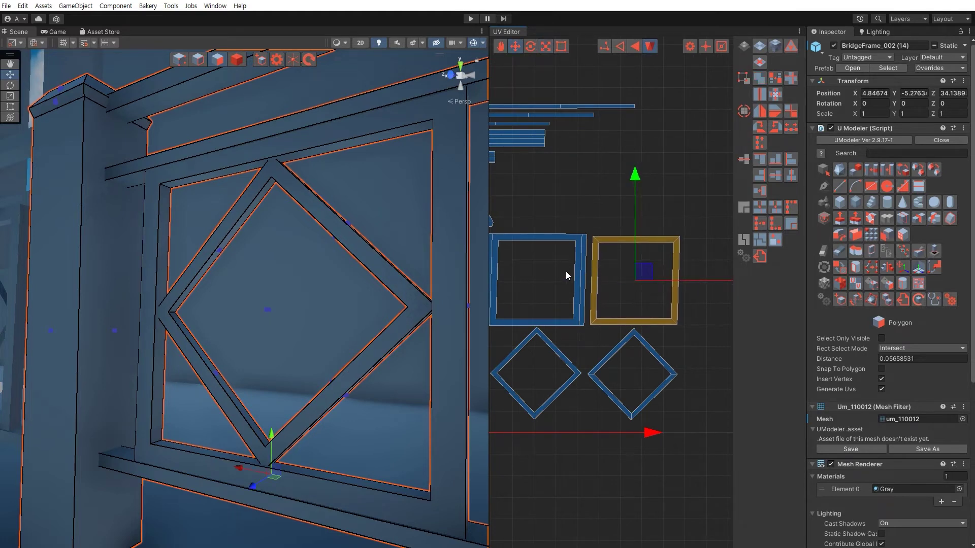
Step: Scale down both square-frame UV islands together, keeping them beside the post's island and above the diamonds
{"action": "middle_click_drag", "start_coordinate": [565, 271], "coordinate": [606, 274]}
{"action": "left_click", "coordinate": [622, 272], "text": "shift"}
{"action": "key", "text": "r"}
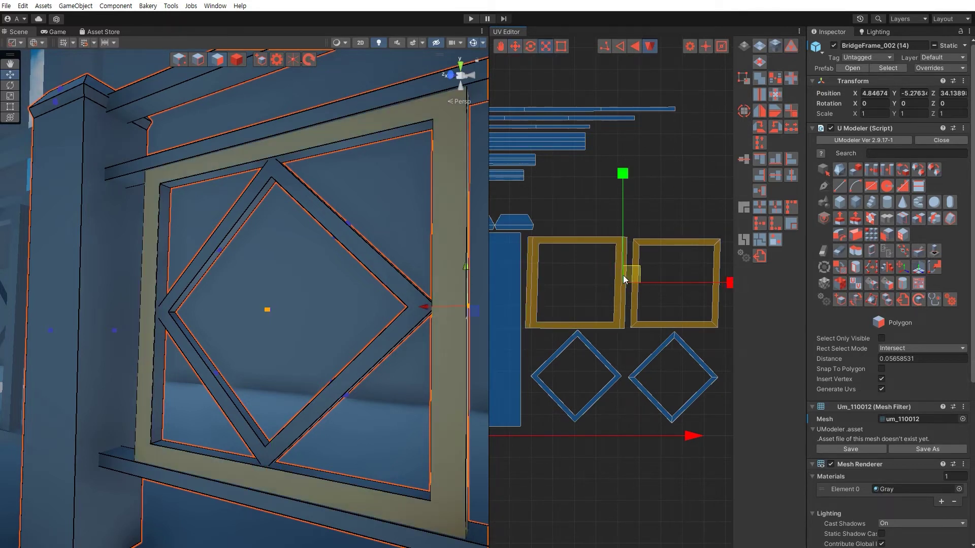
{"action": "mouse_move", "coordinate": [622, 275]}
{"action": "left_mouse_down"}
{"action": "mouse_move", "coordinate": [632, 285]}
{"action": "mouse_move", "coordinate": [628, 276]}
{"action": "left_mouse_up"}
{"action": "key", "text": "w"}
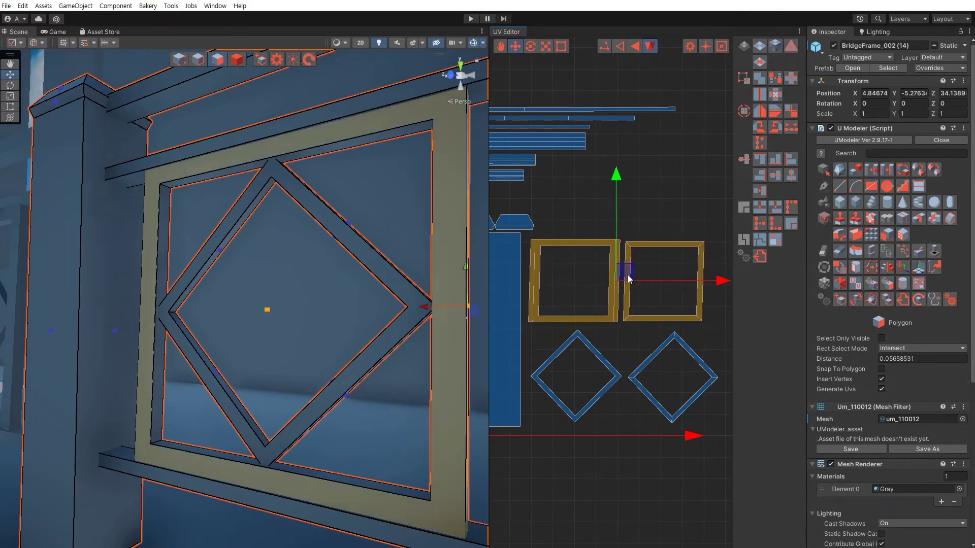
{"action": "left_click", "coordinate": [586, 462]}
Step: Scale down both diamond UV islands beneath the squares and shift the two square islands slightly closer to the post's island
{"action": "scroll", "coordinate": [576, 444], "scroll_direction": "down", "scroll_amount": 4}
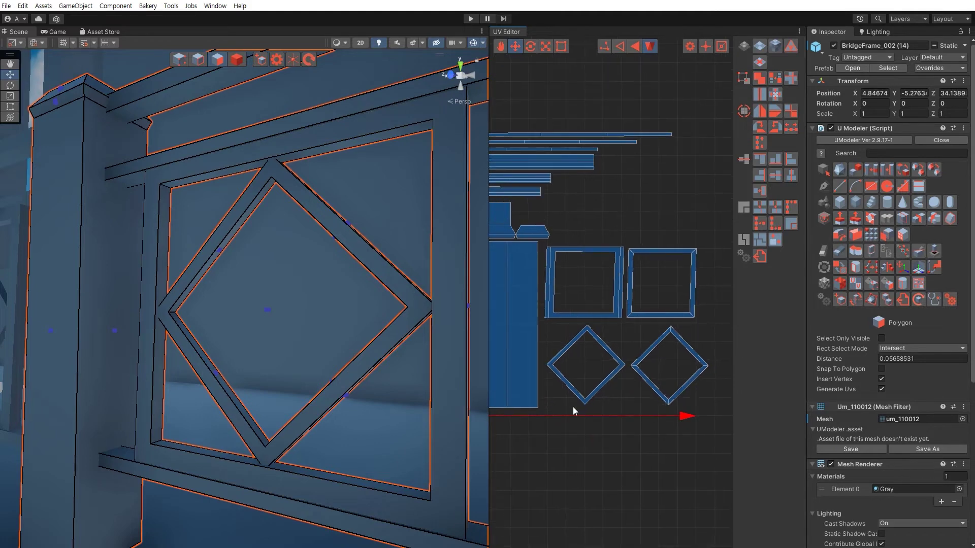
{"action": "left_click_drag", "start_coordinate": [584, 343], "coordinate": [602, 355]}
{"action": "key", "text": "r"}
{"action": "key", "text": "w"}
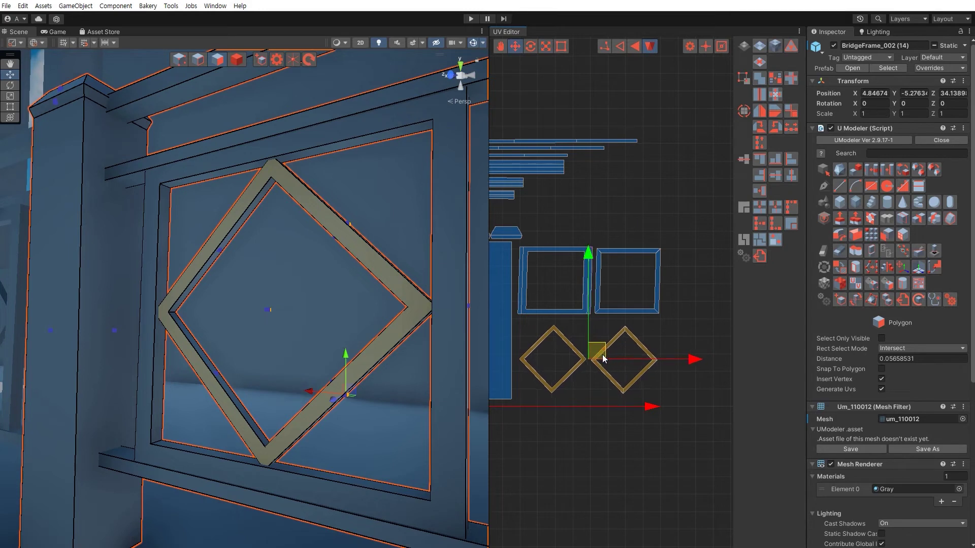
{"action": "left_click", "coordinate": [647, 466]}
{"action": "left_click_drag", "start_coordinate": [574, 235], "coordinate": [632, 281]}
{"action": "left_click", "coordinate": [634, 216]}
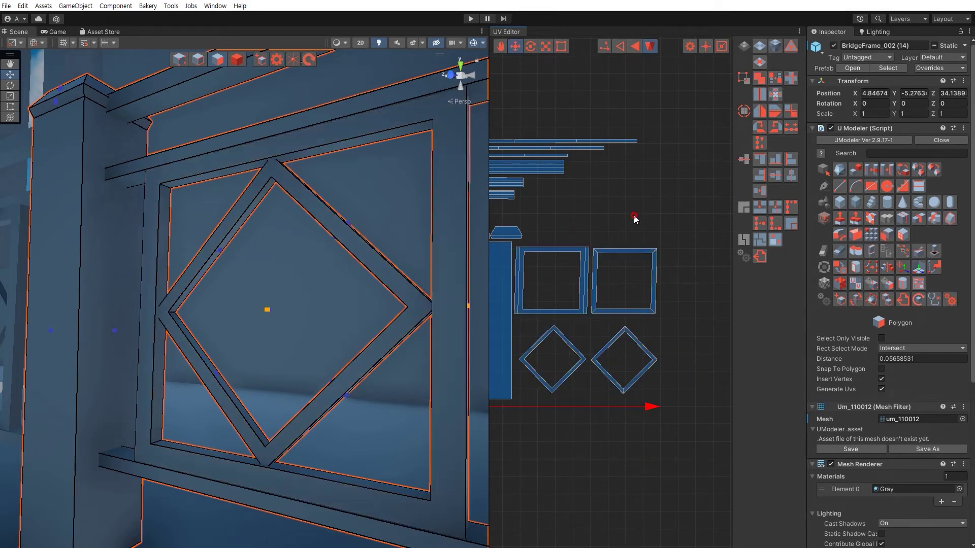
Step: Select the whole UV layout and examine on the railing from several angles which faces it covers
{"action": "scroll", "coordinate": [604, 305], "scroll_direction": "down", "scroll_amount": 5}
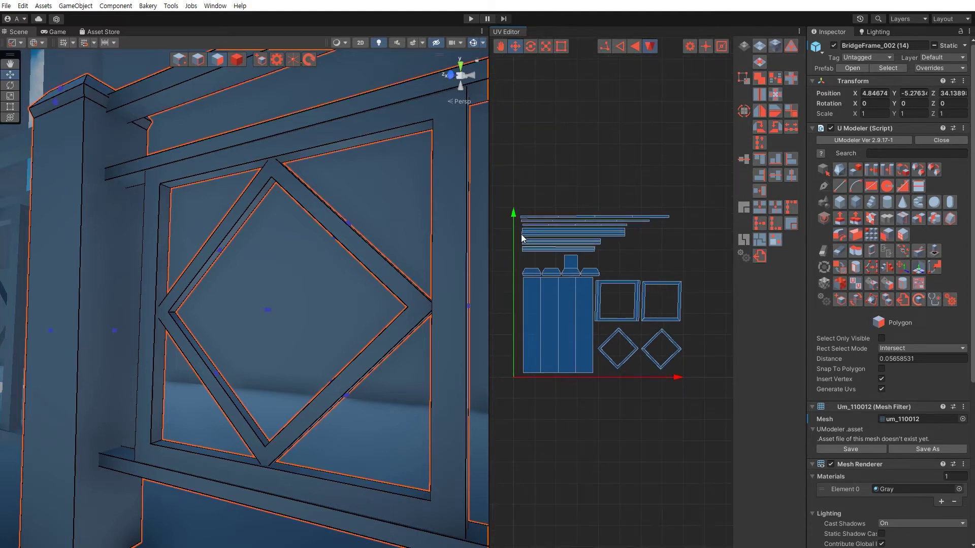
{"action": "left_click_drag", "start_coordinate": [504, 209], "coordinate": [701, 401]}
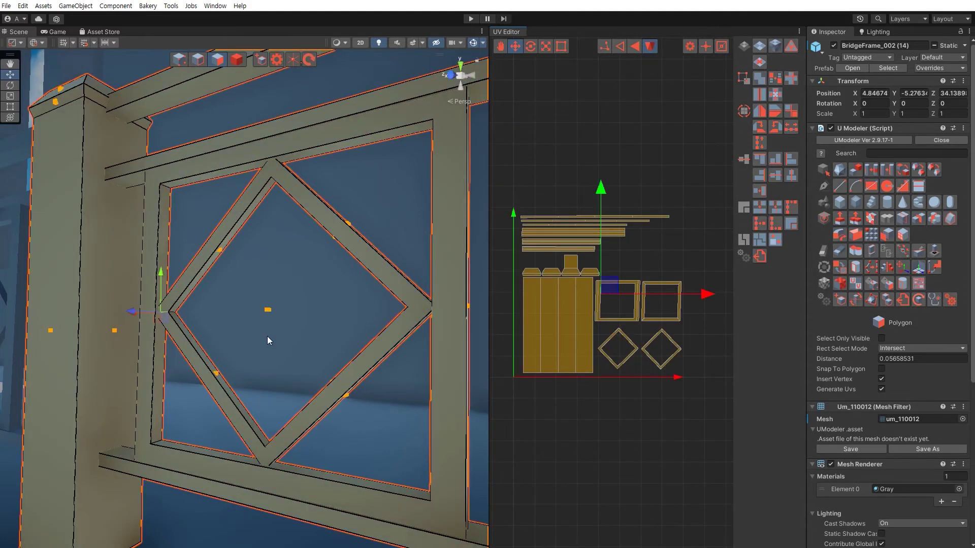
{"action": "scroll", "coordinate": [269, 340], "scroll_direction": "down", "scroll_amount": 8}
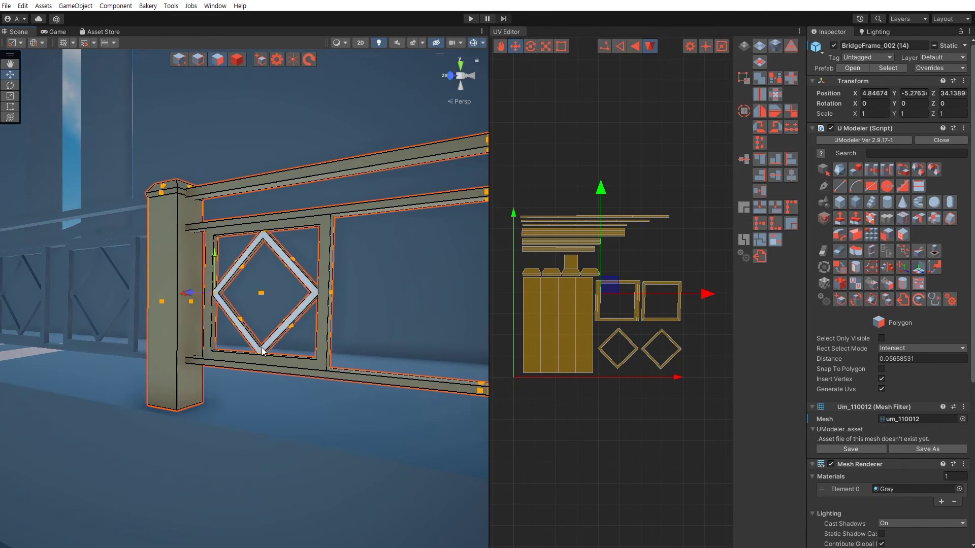
{"action": "left_click_drag", "start_coordinate": [262, 351], "coordinate": [306, 398], "text": "alt"}
{"action": "left_click", "coordinate": [579, 448]}
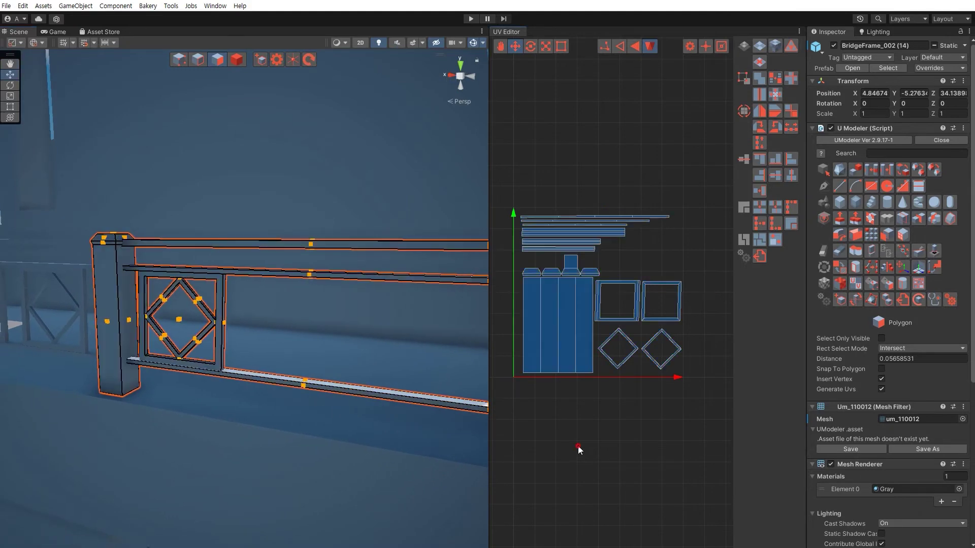
{"action": "scroll", "coordinate": [307, 350], "scroll_direction": "up", "scroll_amount": 5}
{"action": "left_click", "coordinate": [302, 367]}
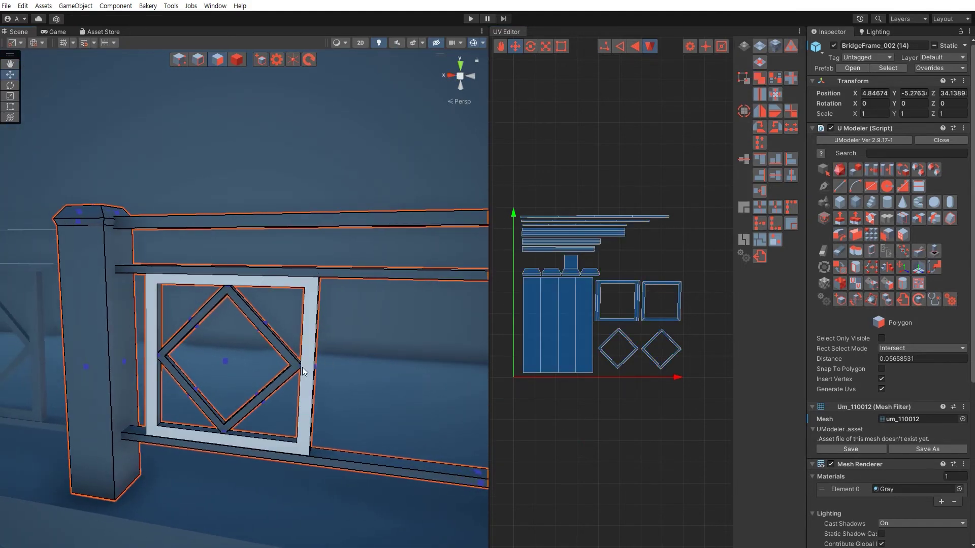
Step: Straighten the railing's square frame by moving its lower corner vertices sideways until both upright sides are vertical
{"action": "key", "text": "1"}
{"action": "left_click_drag", "start_coordinate": [252, 348], "coordinate": [293, 349], "text": "alt"}
{"action": "middle_click_drag", "start_coordinate": [291, 350], "coordinate": [283, 324]}
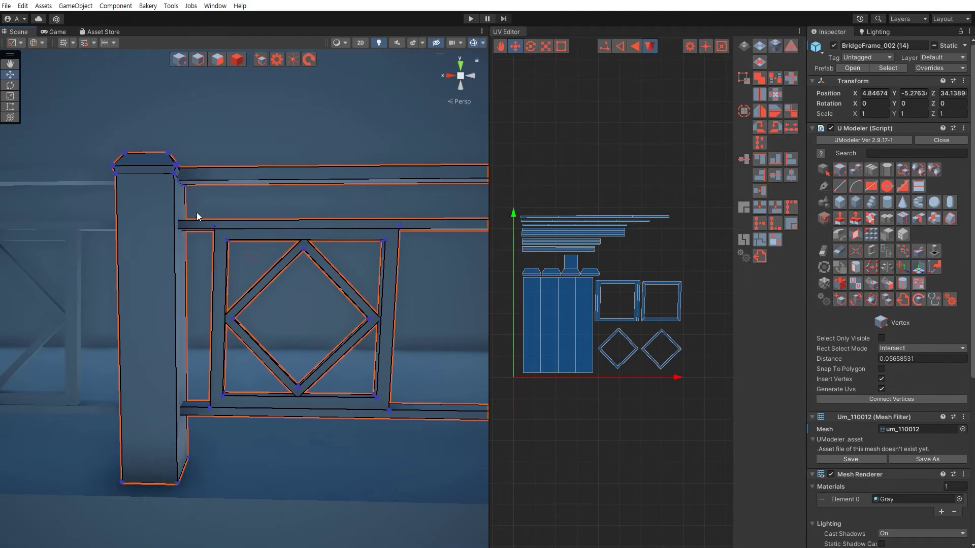
{"action": "left_click_drag", "start_coordinate": [194, 210], "coordinate": [258, 255]}
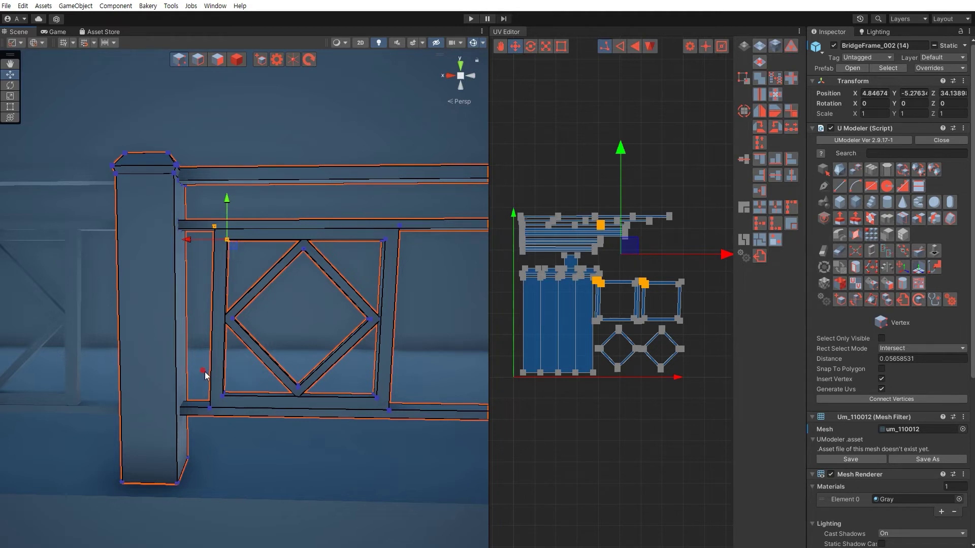
{"action": "left_click_drag", "start_coordinate": [205, 372], "coordinate": [197, 397]}
{"action": "left_click_drag", "start_coordinate": [420, 370], "coordinate": [361, 448]}
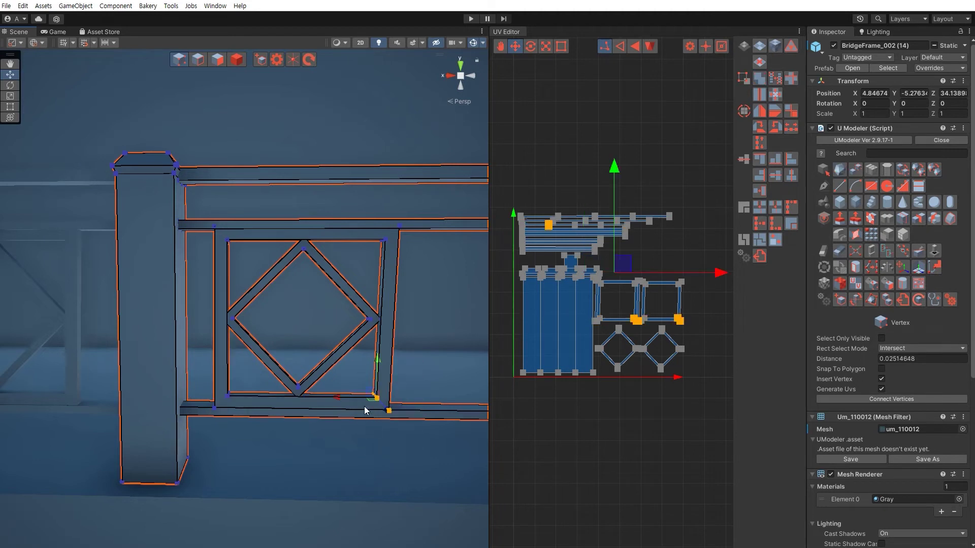
{"action": "left_click_drag", "start_coordinate": [339, 397], "coordinate": [353, 398]}
{"action": "left_click", "coordinate": [337, 411]}
{"action": "right_click_drag", "start_coordinate": [334, 410], "coordinate": [334, 403]}
{"action": "key", "text": "s"}
{"action": "key", "text": "w"}
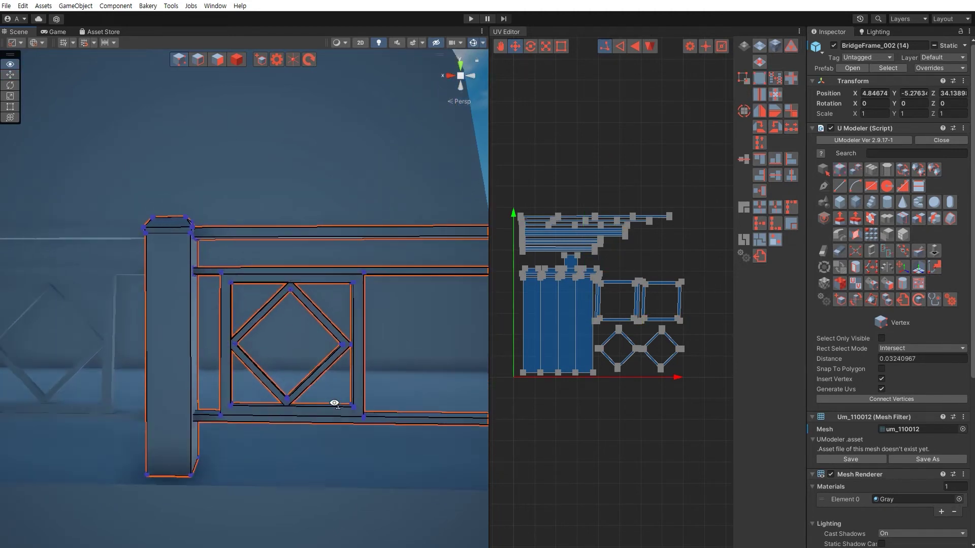
{"action": "left_click_drag", "start_coordinate": [334, 404], "coordinate": [299, 355], "text": "alt"}
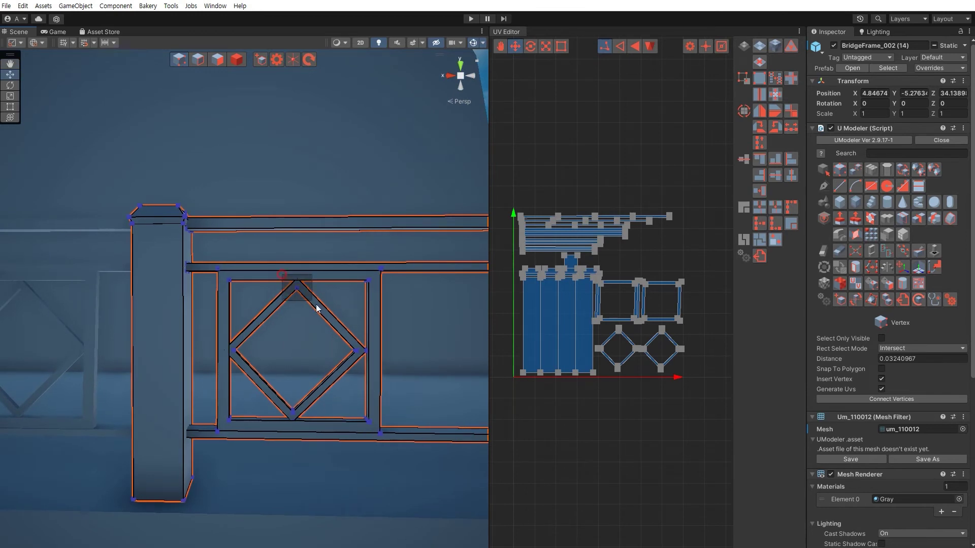
Step: Select the diamond's connected faces and shift them very slightly sideways to centre the diamond inside the square frame
{"action": "key", "text": "3"}
{"action": "left_click", "coordinate": [276, 304]}
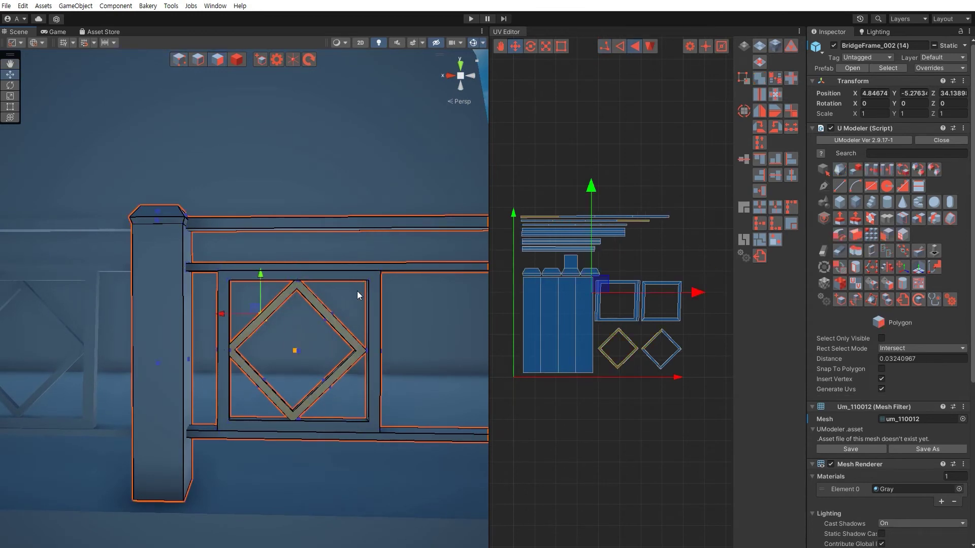
{"action": "left_click", "coordinate": [855, 172]}
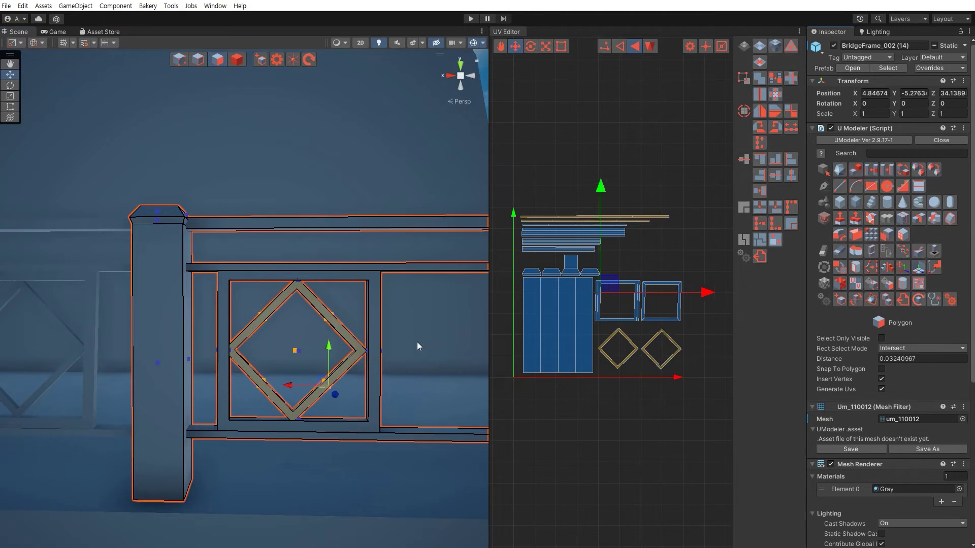
{"action": "left_click_drag", "start_coordinate": [290, 390], "coordinate": [290, 390]}
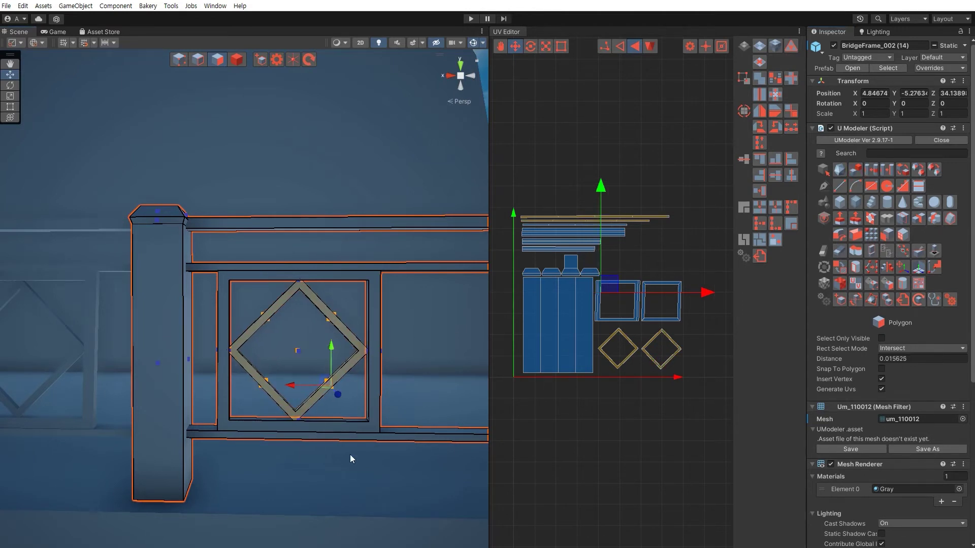
{"action": "left_click", "coordinate": [351, 455]}
{"action": "right_click_drag", "start_coordinate": [357, 409], "coordinate": [347, 427]}
{"action": "left_click_drag", "start_coordinate": [348, 426], "coordinate": [364, 437], "text": "alt"}
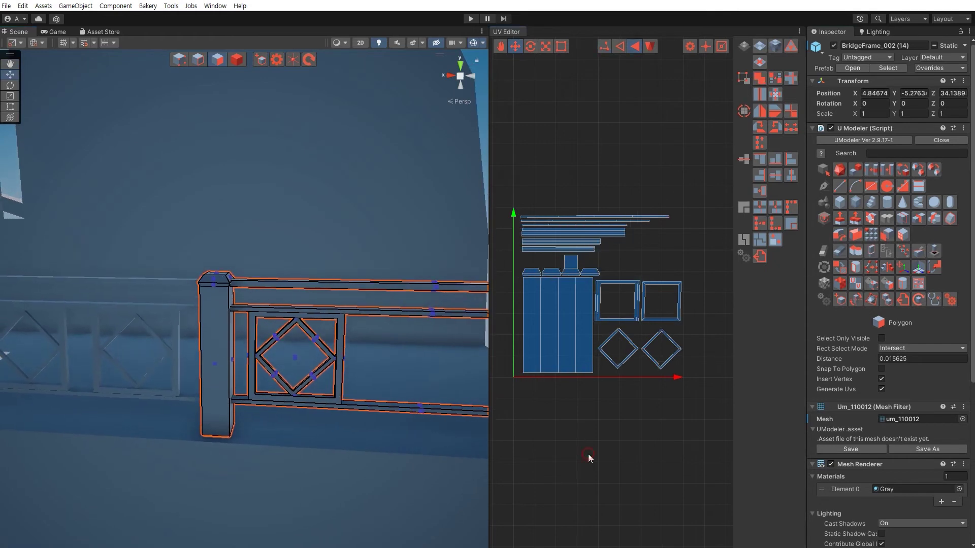
Step: Examine the railing as a whole object from an oblique angle, set the UV Editor to polygon selection, and deselect the railing
{"action": "right_click_drag", "start_coordinate": [346, 466], "coordinate": [344, 470]}
{"action": "key", "text": "4"}
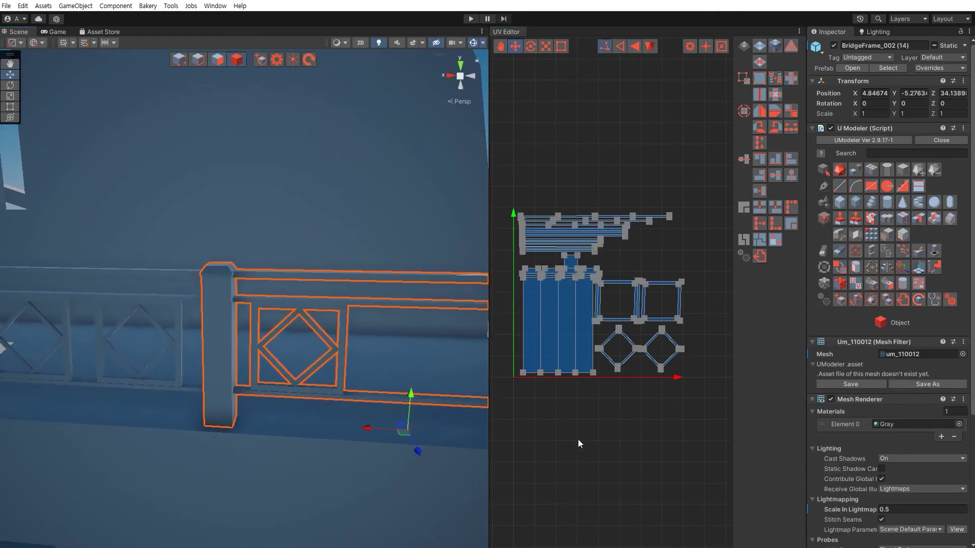
{"action": "left_click_drag", "start_coordinate": [389, 401], "coordinate": [370, 394], "text": "alt"}
{"action": "scroll", "coordinate": [371, 395], "scroll_direction": "up", "scroll_amount": 2}
{"action": "left_click", "coordinate": [574, 458]}
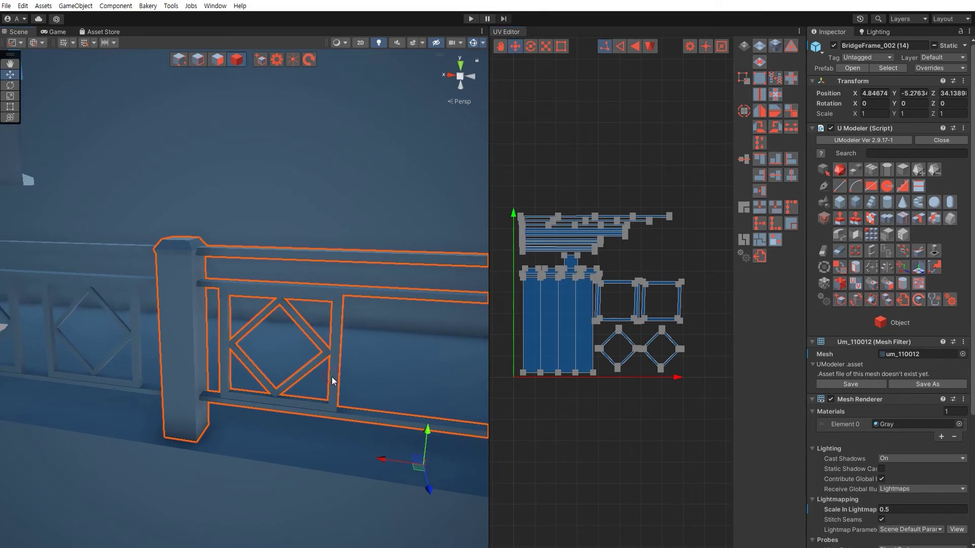
{"action": "left_click", "coordinate": [636, 47]}
{"action": "left_click", "coordinate": [374, 332]}
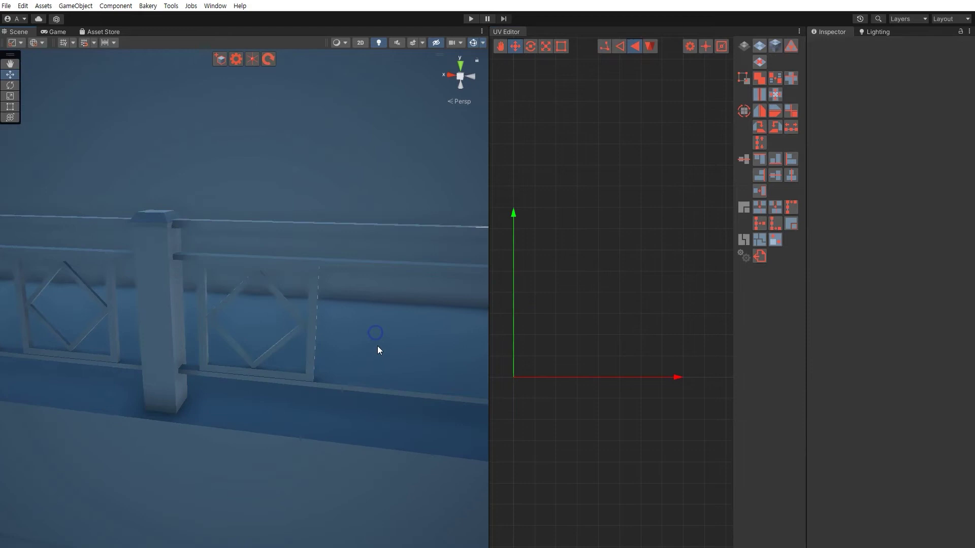
Step: Reselect the railing, highlight its whole UV layout, and examine the covered faces from several angles before clearing the selection
{"action": "left_click", "coordinate": [278, 346]}
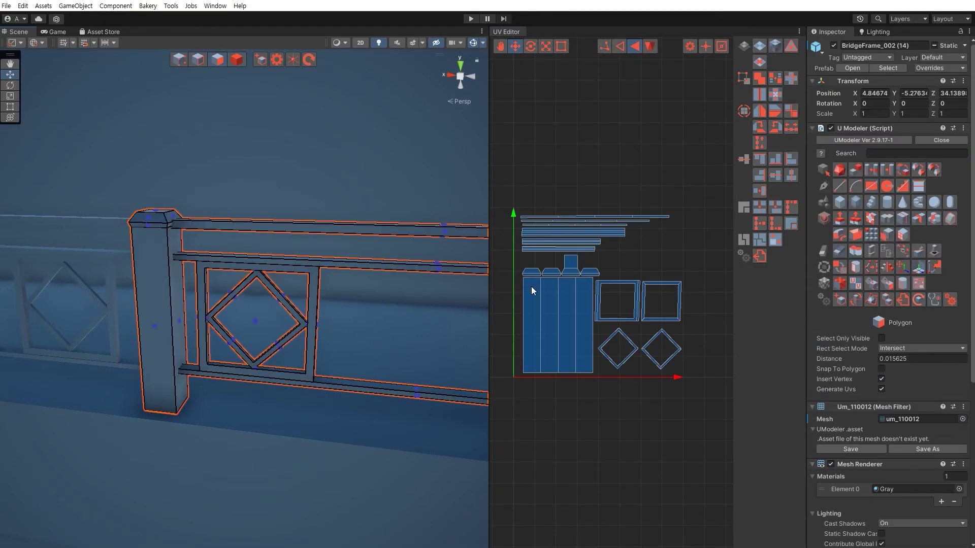
{"action": "left_click_drag", "start_coordinate": [506, 182], "coordinate": [704, 412]}
{"action": "right_click_drag", "start_coordinate": [310, 399], "coordinate": [244, 365]}
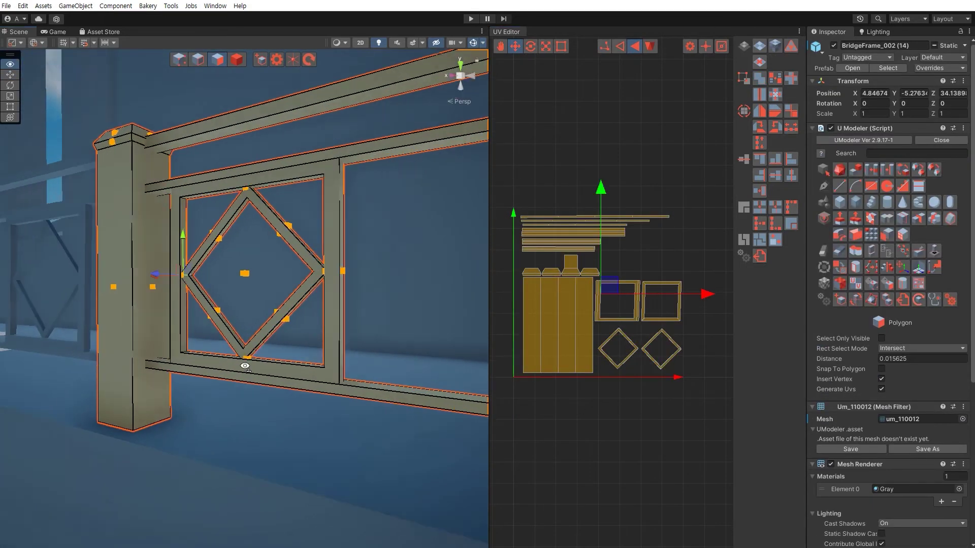
{"action": "left_click_drag", "start_coordinate": [245, 366], "coordinate": [214, 380], "text": "alt"}
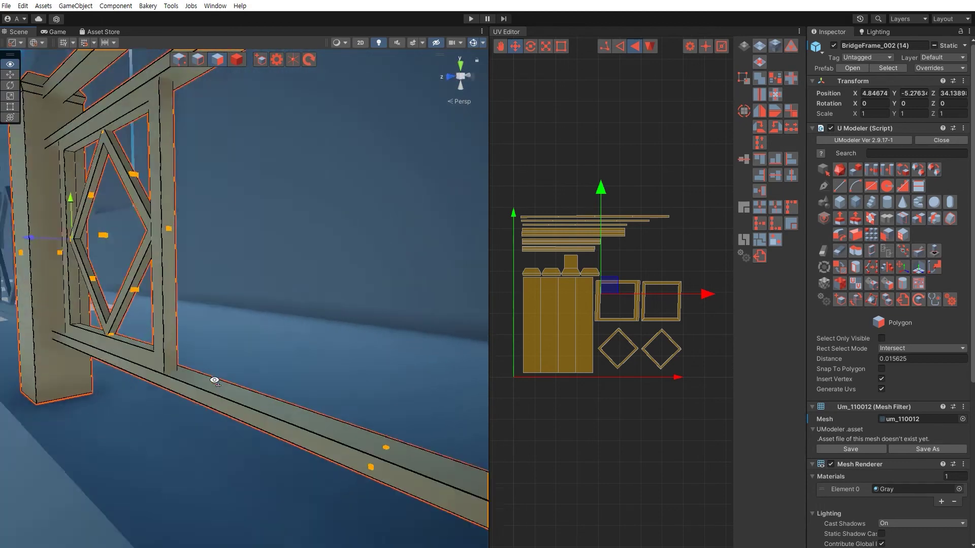
{"action": "right_click_drag", "start_coordinate": [214, 380], "coordinate": [309, 322]}
{"action": "left_click", "coordinate": [335, 262]}
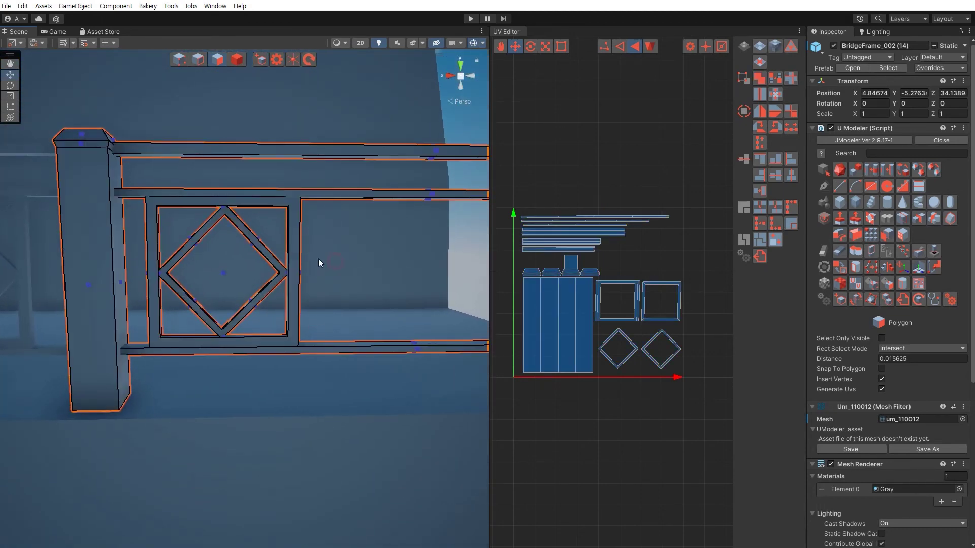
Step: Try to copy the selected square frame and diamond faces about 1.24 units along the rails, and delete the copy
{"action": "left_click", "coordinate": [262, 296]}
{"action": "right_click_drag", "start_coordinate": [283, 288], "coordinate": [270, 326]}
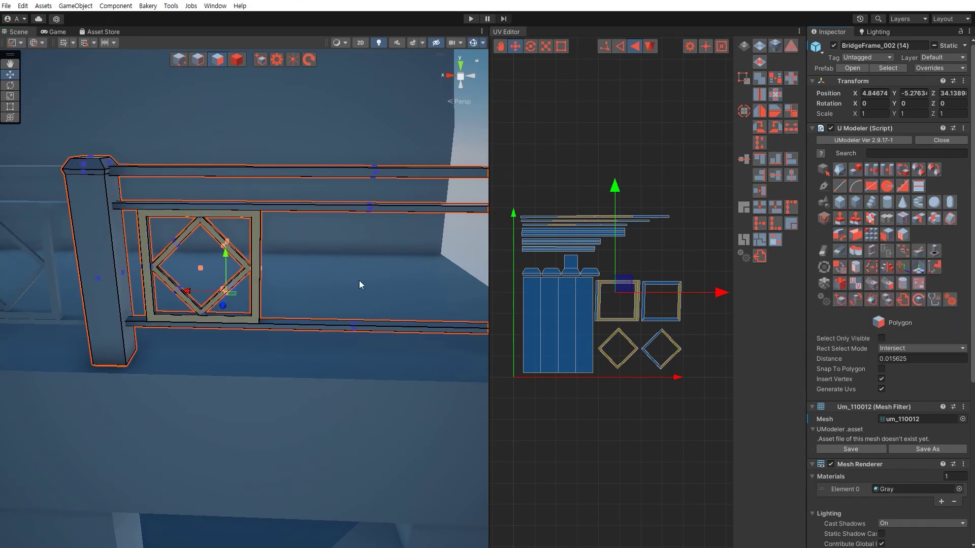
{"action": "left_click_drag", "start_coordinate": [185, 293], "coordinate": [289, 324], "text": "shift"}
{"action": "key", "text": "s"}
{"action": "key", "text": "d"}
{"action": "right_click_drag", "start_coordinate": [290, 323], "coordinate": [145, 319]}
{"action": "key", "text": "w"}
{"action": "left_click_drag", "start_coordinate": [145, 319], "coordinate": [249, 362], "text": "alt"}
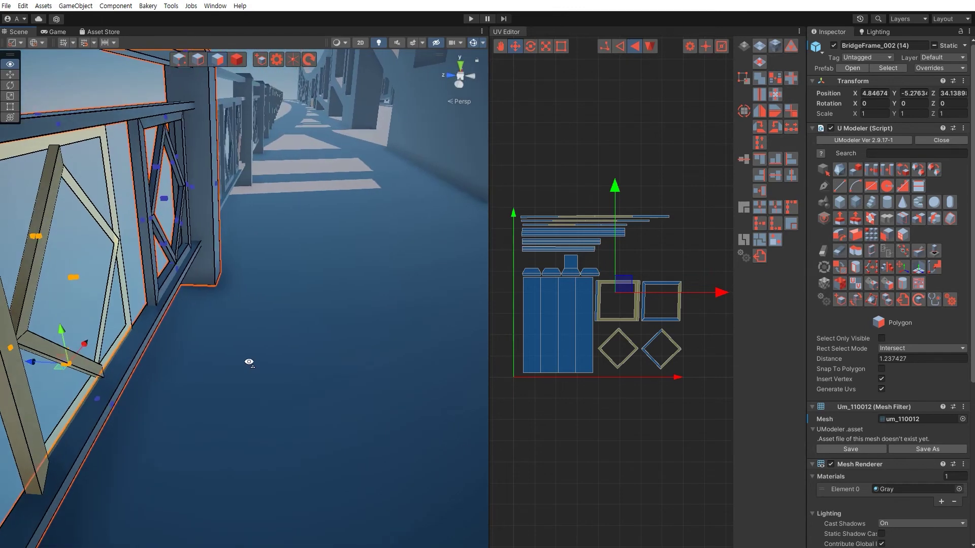
{"action": "key", "text": "Delete"}
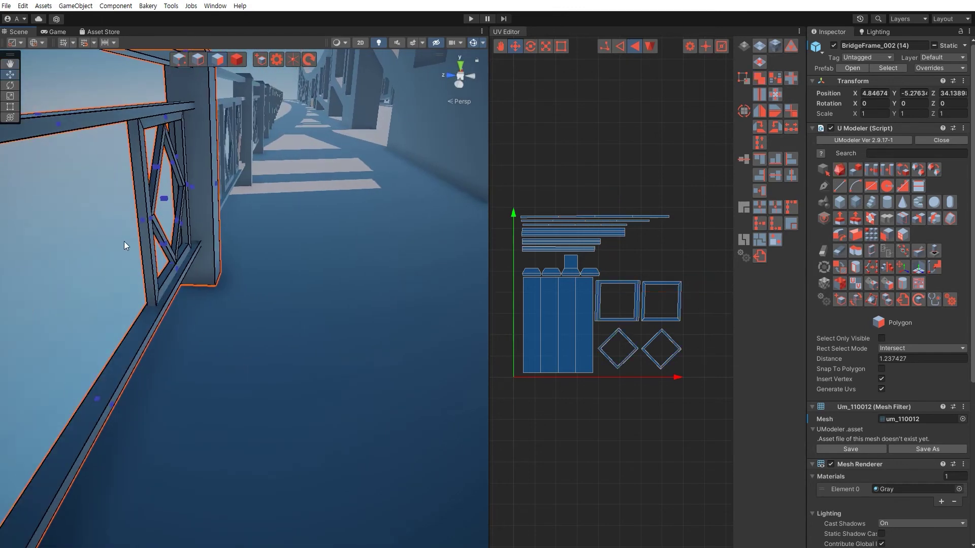
Step: Select all connected faces of the square frame and diamond, copy the panel about 1.2 units along the rails, and fine-tune its spacing
{"action": "left_click_drag", "start_coordinate": [123, 204], "coordinate": [160, 224]}
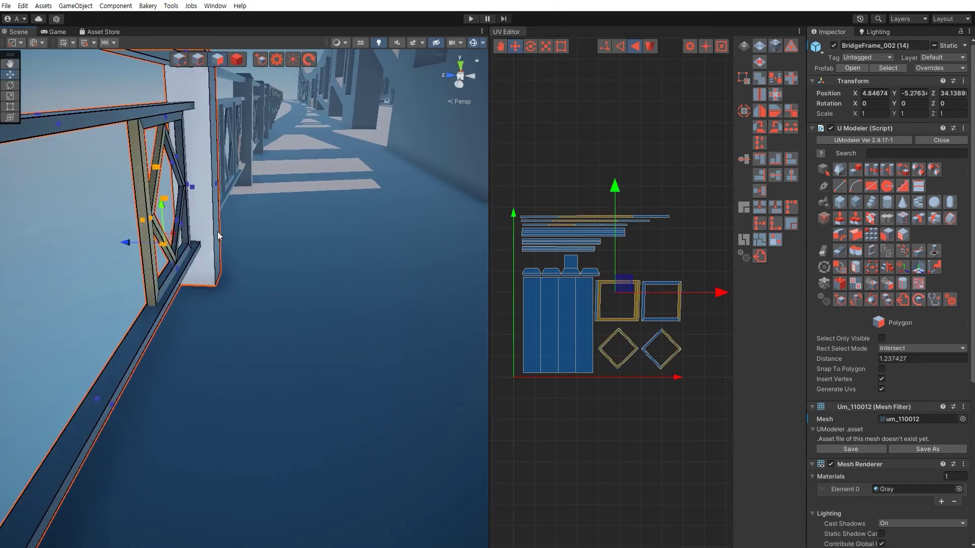
{"action": "left_click", "coordinate": [851, 175]}
{"action": "key", "text": "w"}
{"action": "right_click_drag", "start_coordinate": [330, 254], "coordinate": [309, 294]}
{"action": "key", "text": "s"}
{"action": "key", "text": "a"}
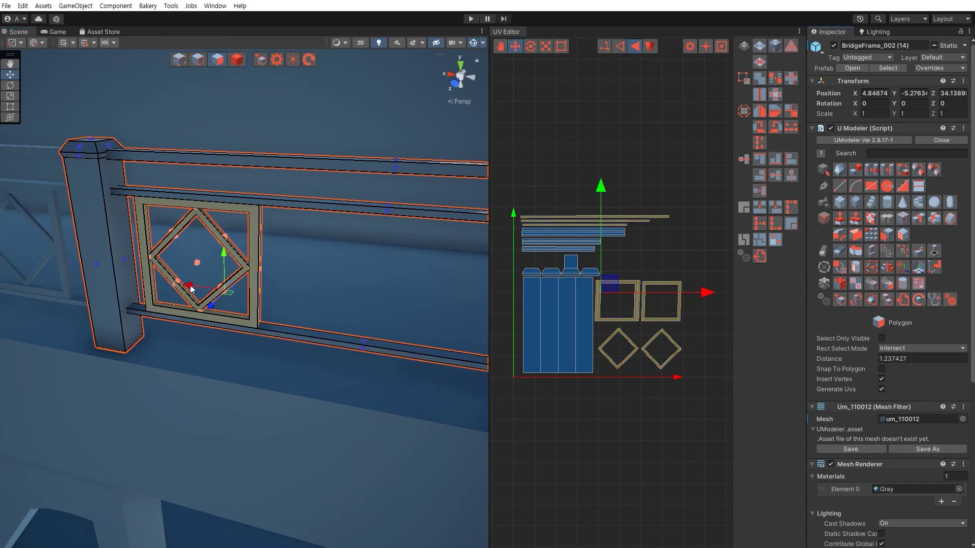
{"action": "left_click_drag", "start_coordinate": [190, 286], "coordinate": [346, 310]}
{"action": "right_click_drag", "start_coordinate": [307, 339], "coordinate": [224, 360]}
{"action": "key", "text": "d"}
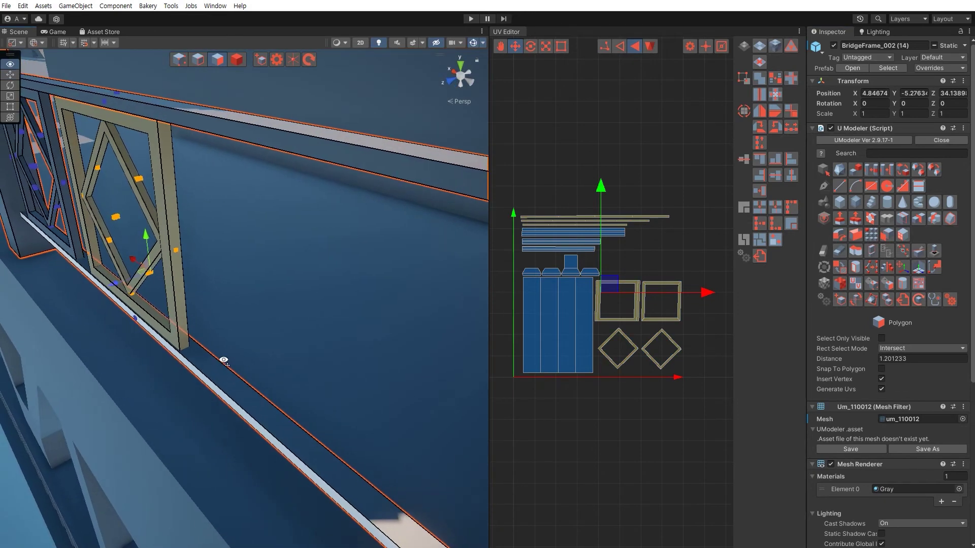
{"action": "left_click_drag", "start_coordinate": [224, 359], "coordinate": [224, 305], "text": "alt"}
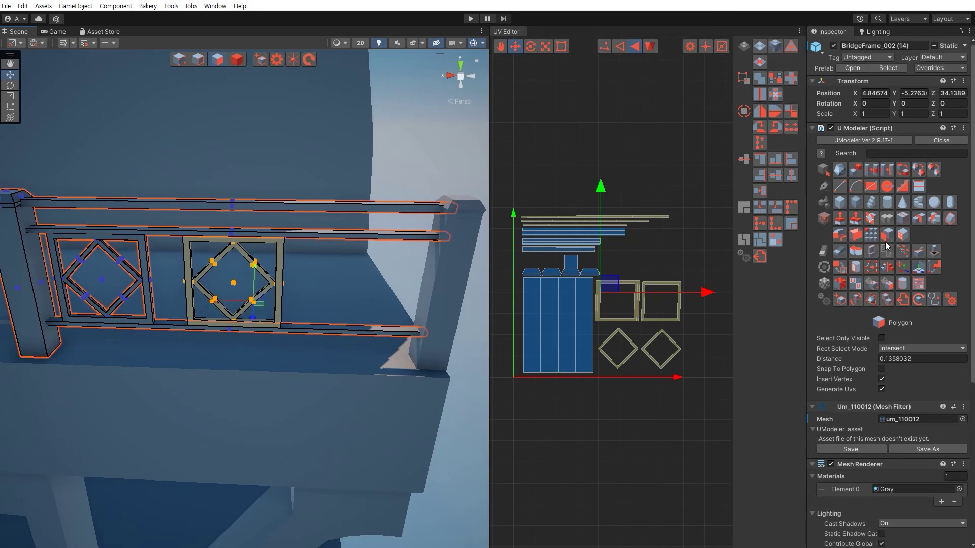
Step: Place a third square-and-diamond panel about 1.27 units further along the rails and shift it back by about 0.03
{"action": "left_click_drag", "start_coordinate": [228, 305], "coordinate": [355, 315]}
{"action": "right_click_drag", "start_coordinate": [302, 346], "coordinate": [292, 291]}
{"action": "key", "text": "q"}
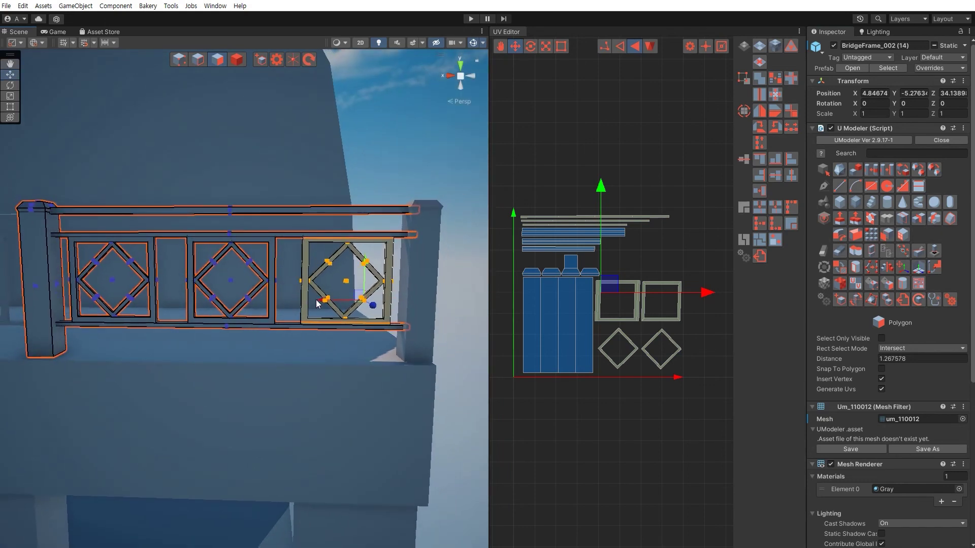
{"action": "left_click_drag", "start_coordinate": [340, 300], "coordinate": [337, 300]}
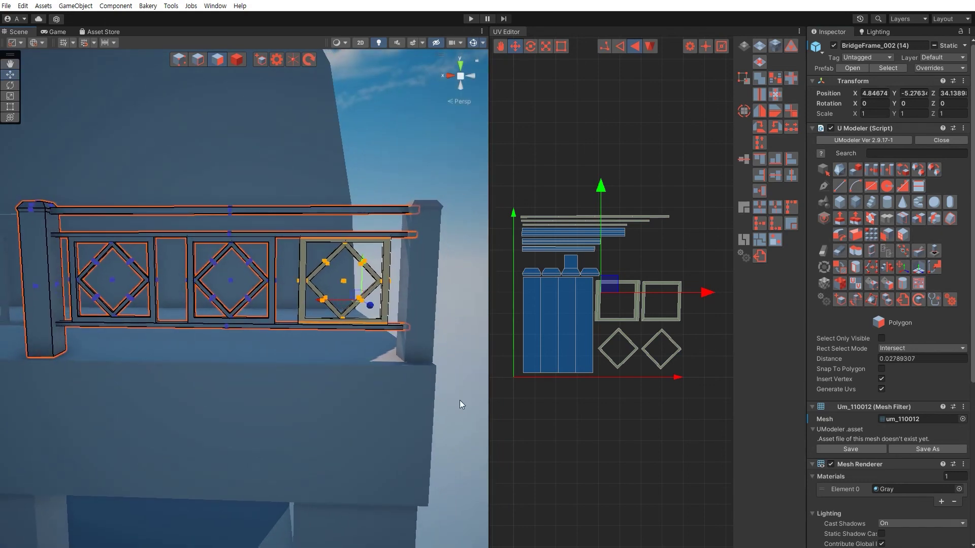
Step: Deselect the railing, examine its three panels up close, and reselect it to frame it in the view
{"action": "left_click", "coordinate": [465, 426]}
{"action": "right_click_drag", "start_coordinate": [321, 322], "coordinate": [283, 352]}
{"action": "key", "text": "w"}
{"action": "key", "text": "Escape"}
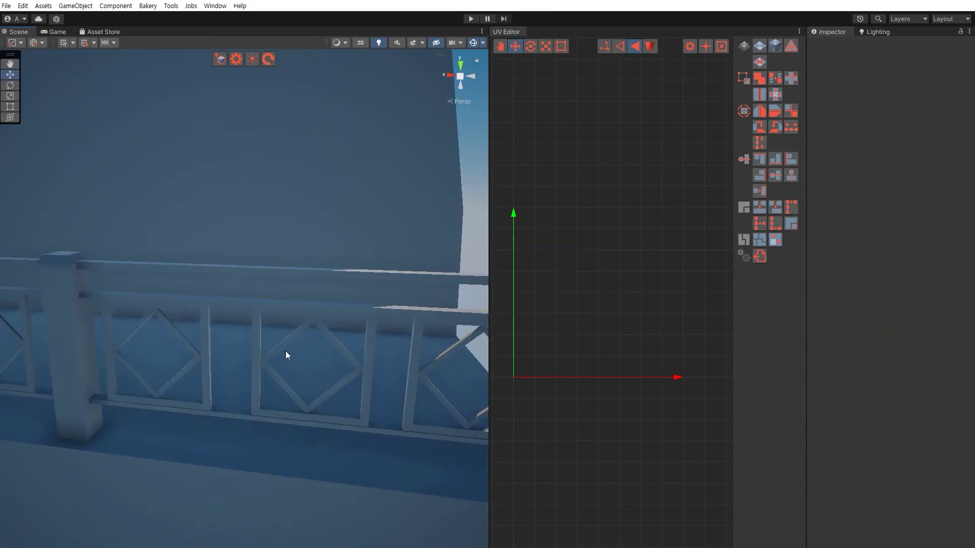
{"action": "left_click", "coordinate": [282, 315]}
{"action": "key", "text": "f"}
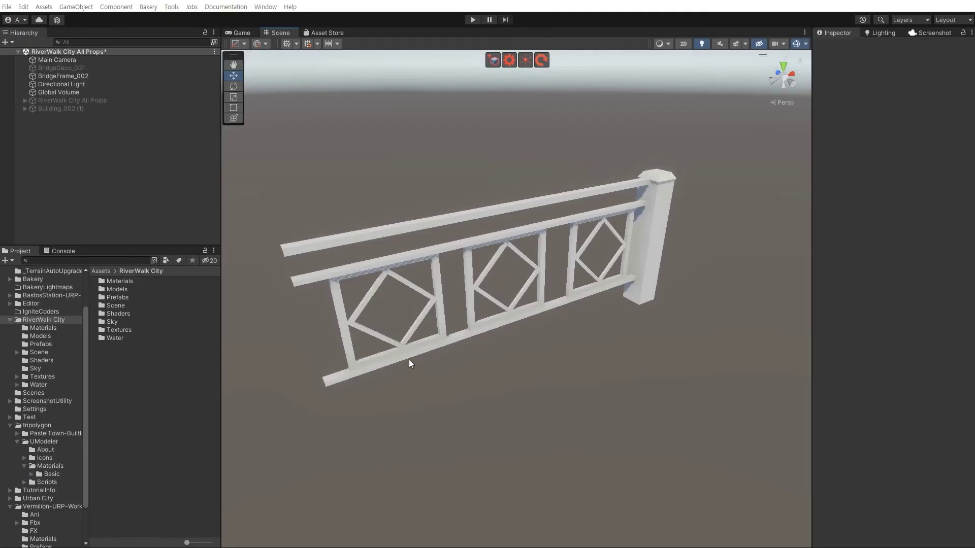
Step: Select the BridgeFrame_002 railing, copy its object name, and browse the RiverWalk City Textures folder
{"action": "left_click", "coordinate": [409, 354]}
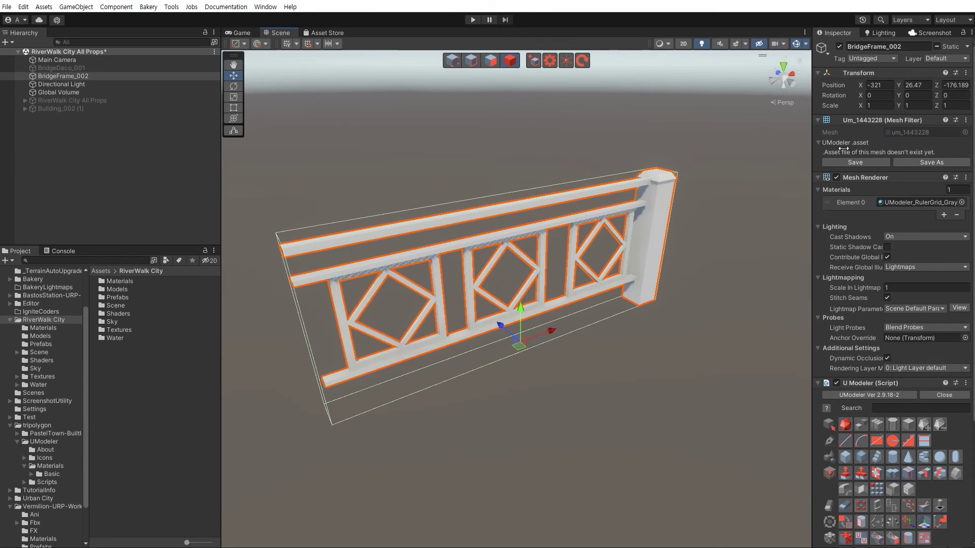
{"action": "left_click", "coordinate": [910, 46]}
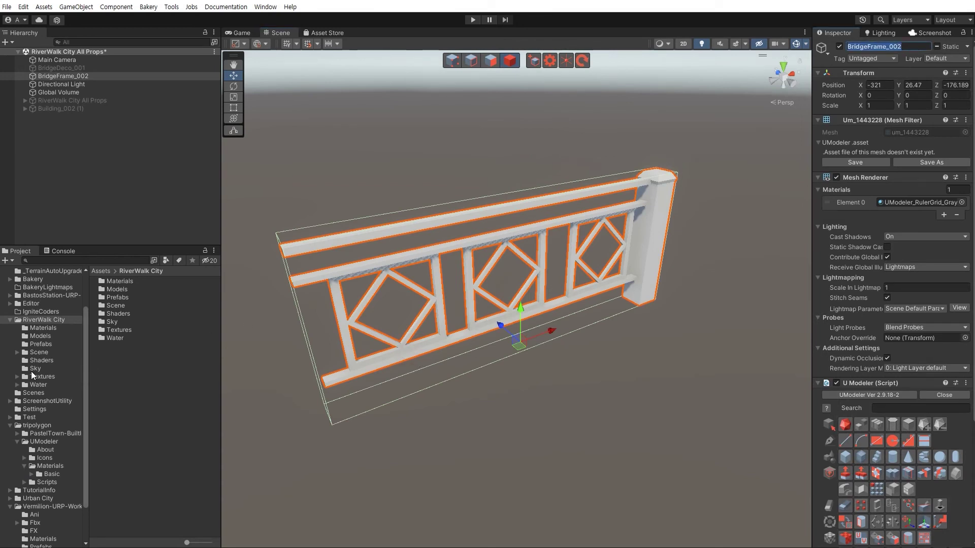
{"action": "left_click", "coordinate": [43, 376]}
{"action": "scroll", "coordinate": [166, 442], "scroll_direction": "down", "scroll_amount": 10}
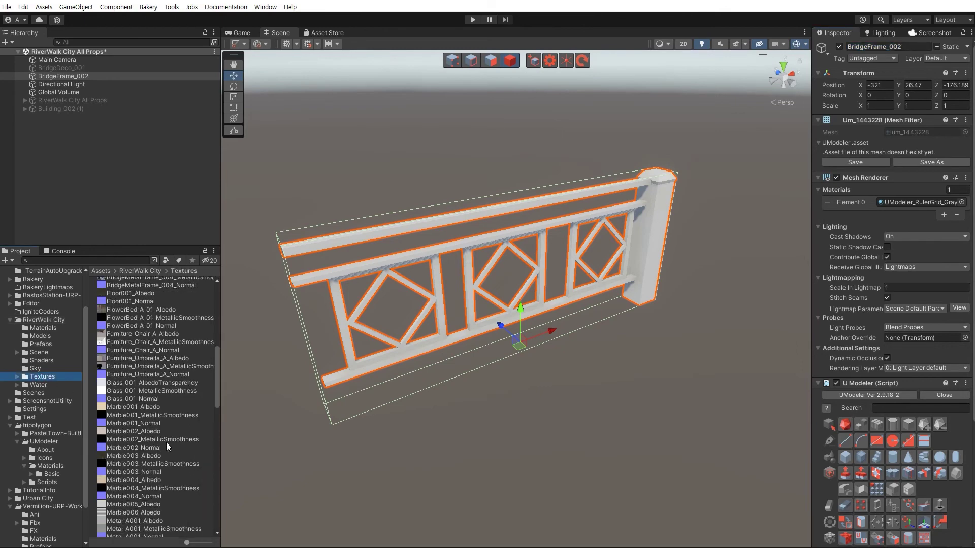
{"action": "scroll", "coordinate": [166, 444], "scroll_direction": "down", "scroll_amount": 8}
{"action": "scroll", "coordinate": [163, 444], "scroll_direction": "up", "scroll_amount": 1, "text": "ctrl"}
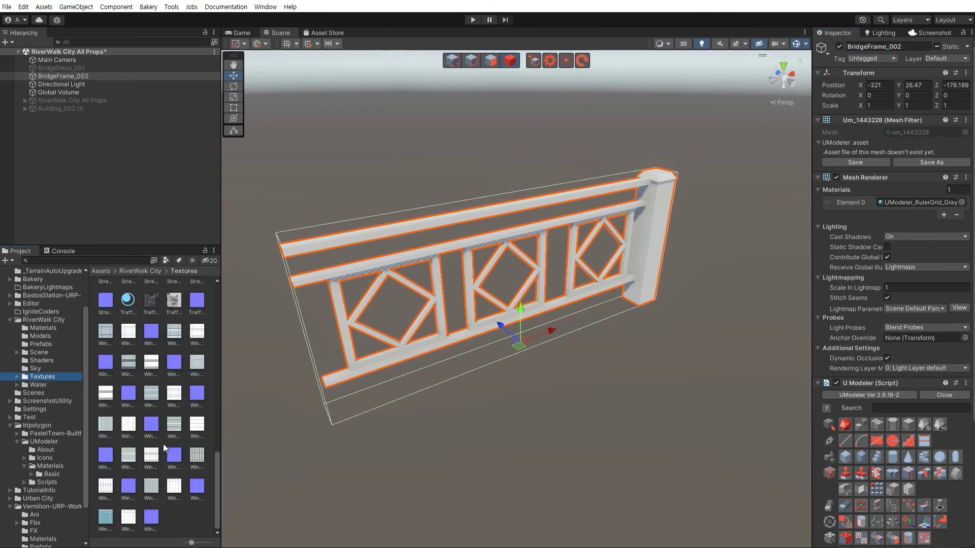
Step: Create a new material in the Textures folder, name it BridgeFrame_002, and show the folder's assets as a named list
{"action": "right_click", "coordinate": [178, 513]}
{"action": "mouse_move", "coordinate": [256, 247]}
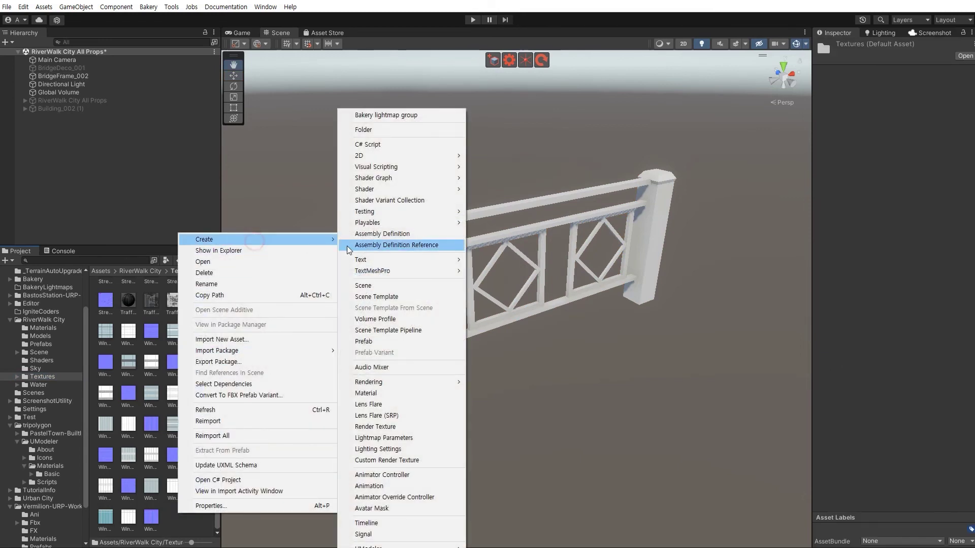
{"action": "left_click", "coordinate": [357, 394]}
{"action": "key", "text": "ctrl+v"}
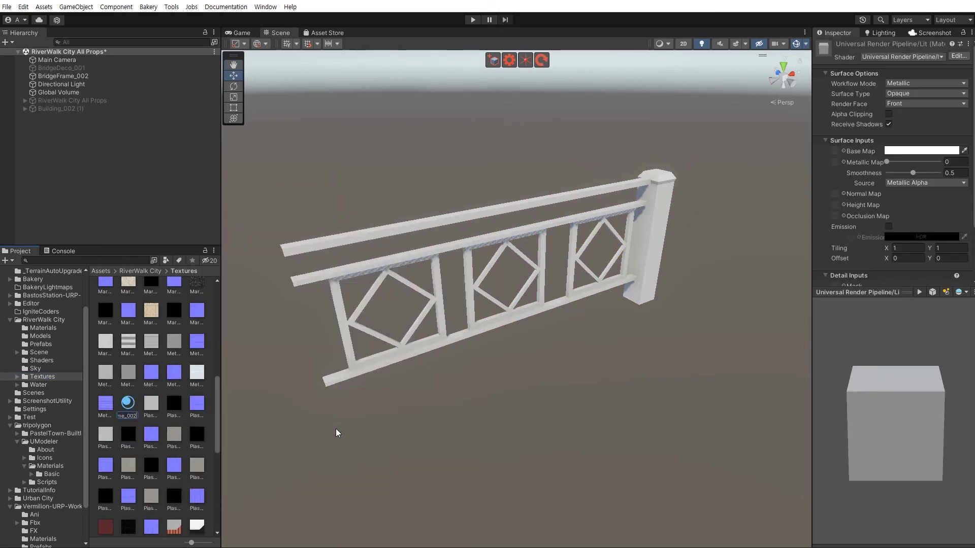
{"action": "key", "text": "Return"}
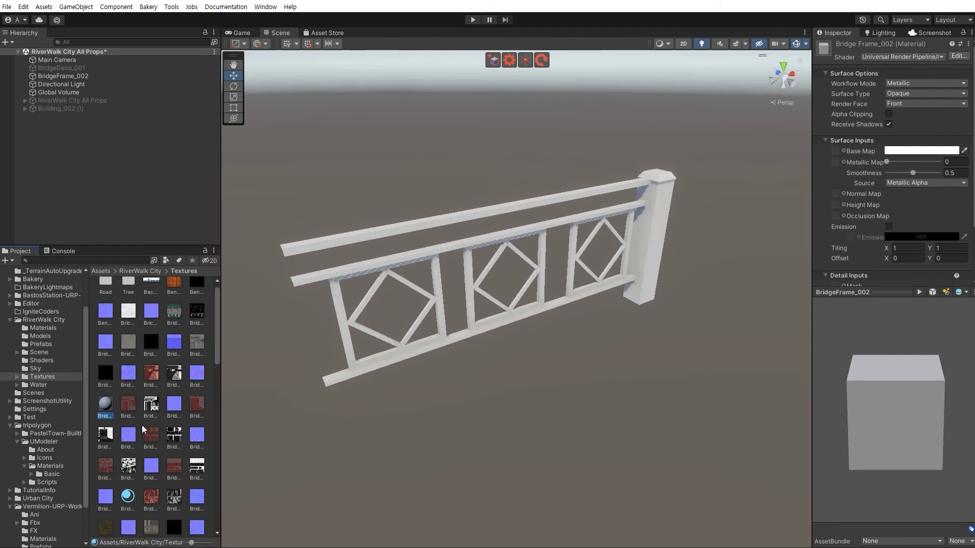
{"action": "scroll", "coordinate": [126, 419], "scroll_direction": "down", "scroll_amount": 2, "text": "ctrl"}
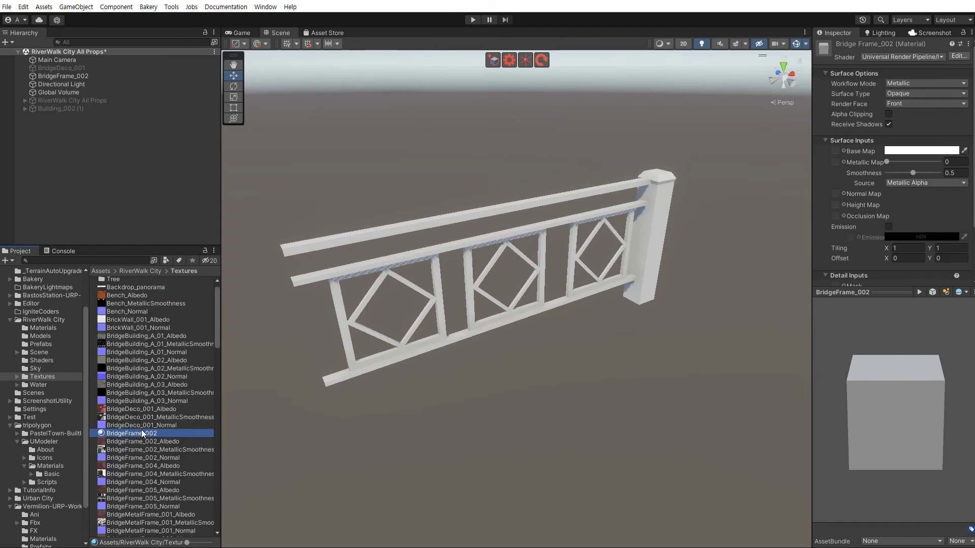
Step: Assign the BridgeFrame_002 Albedo, MetallicSmoothness and Normal textures to the BridgeFrame_002 material's base, metallic and normal maps
{"action": "left_click", "coordinate": [145, 425]}
{"action": "left_click", "coordinate": [141, 432]}
{"action": "left_click_drag", "start_coordinate": [142, 442], "coordinate": [832, 153]}
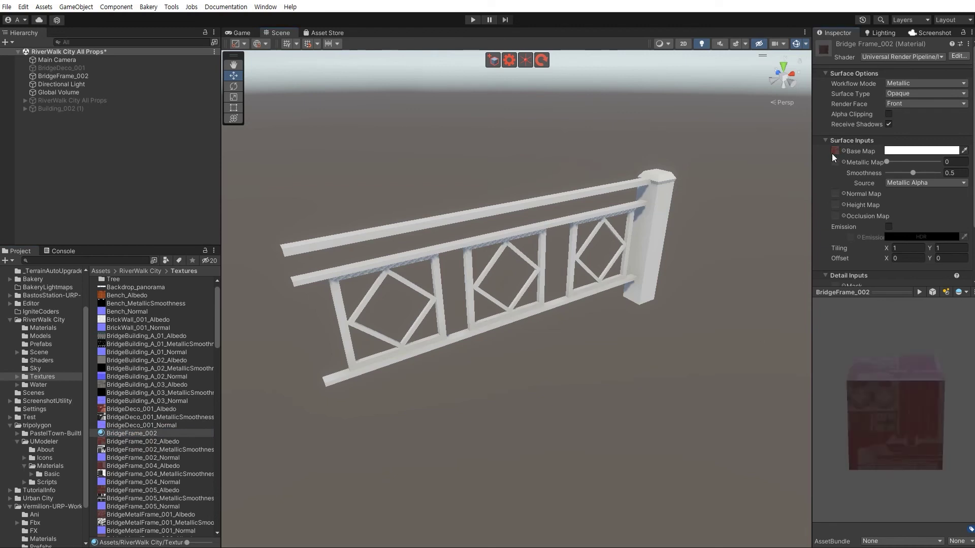
{"action": "left_click_drag", "start_coordinate": [156, 453], "coordinate": [834, 168]}
{"action": "left_click_drag", "start_coordinate": [158, 450], "coordinate": [833, 163]}
{"action": "left_click_drag", "start_coordinate": [142, 459], "coordinate": [836, 196]}
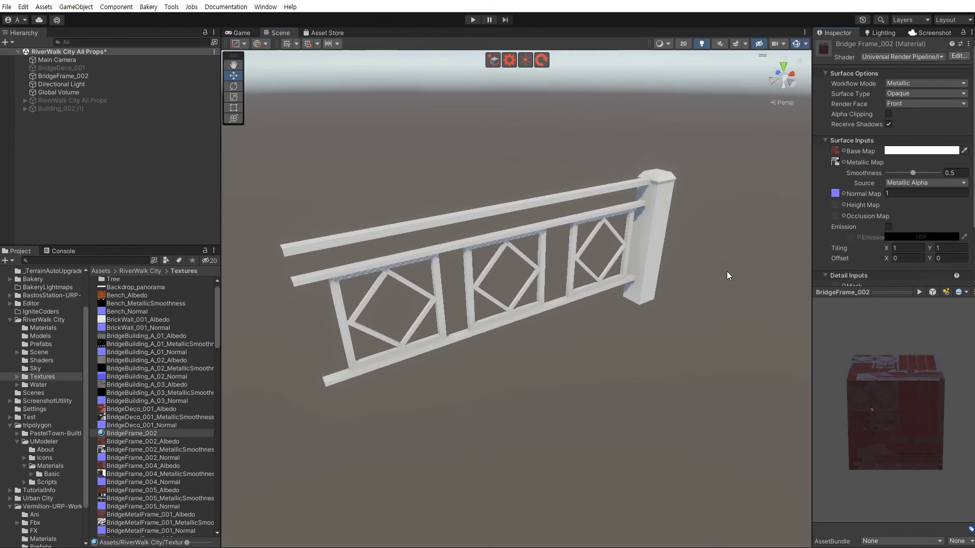
Step: Apply the BridgeFrame_002 material to the railing and deselect the railing to inspect its textured surface up close
{"action": "left_click", "coordinate": [674, 364]}
{"action": "left_click", "coordinate": [627, 290]}
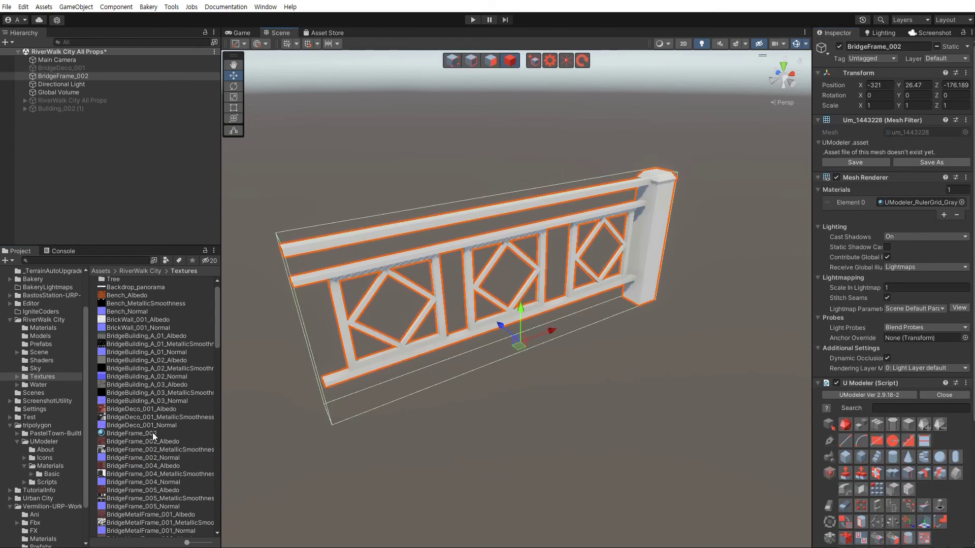
{"action": "left_click_drag", "start_coordinate": [152, 432], "coordinate": [373, 364]}
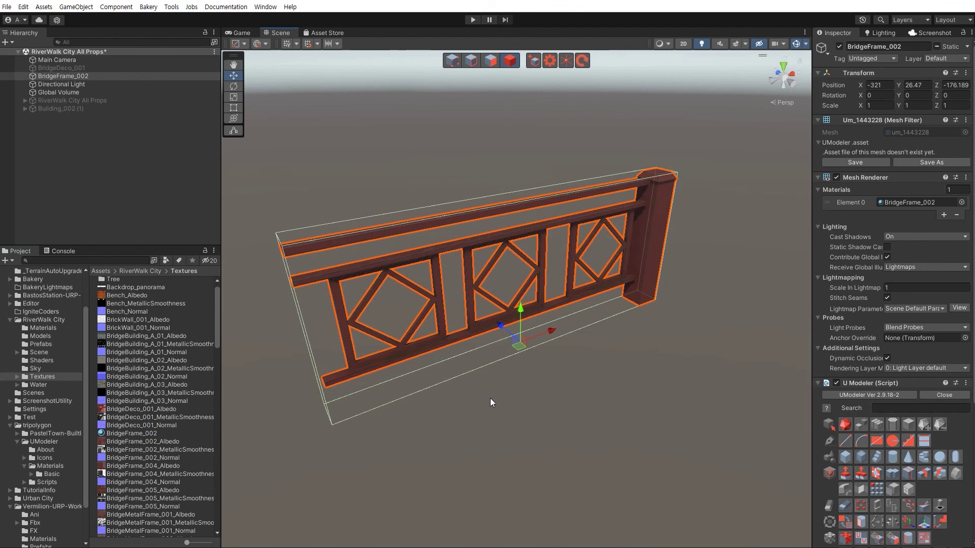
{"action": "left_click", "coordinate": [537, 420]}
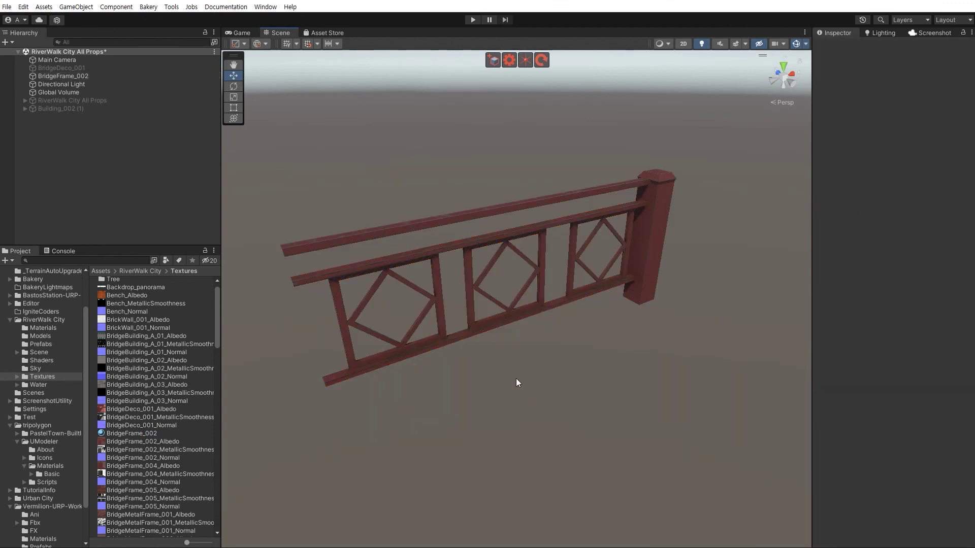
{"action": "key", "text": "w"}
{"action": "mouse_move", "coordinate": [516, 380]}
{"action": "right_mouse_down"}
{"action": "mouse_move", "coordinate": [505, 369]}
{"action": "mouse_move", "coordinate": [422, 358]}
{"action": "mouse_move", "coordinate": [505, 363]}
{"action": "mouse_move", "coordinate": [500, 374]}
{"action": "right_mouse_up"}
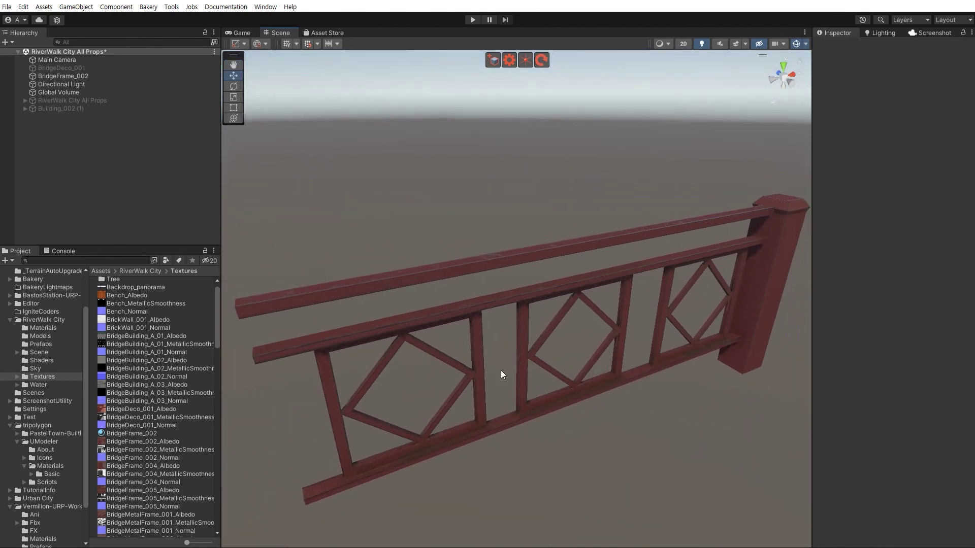
Step: Locate the material used by the railing and raise its smoothness to 0.75, checking the effect on the railing
{"action": "left_click", "coordinate": [431, 314]}
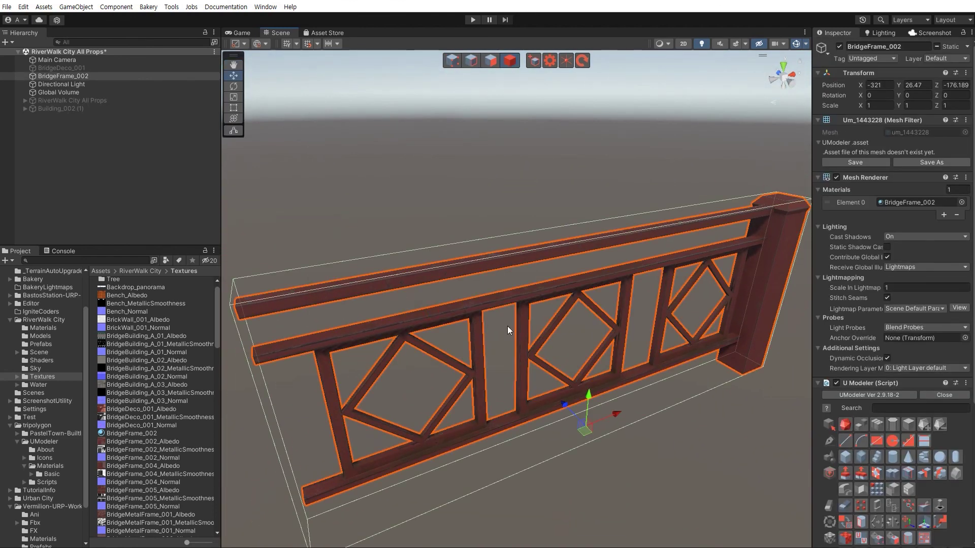
{"action": "left_click", "coordinate": [907, 201]}
{"action": "left_click", "coordinate": [171, 407]}
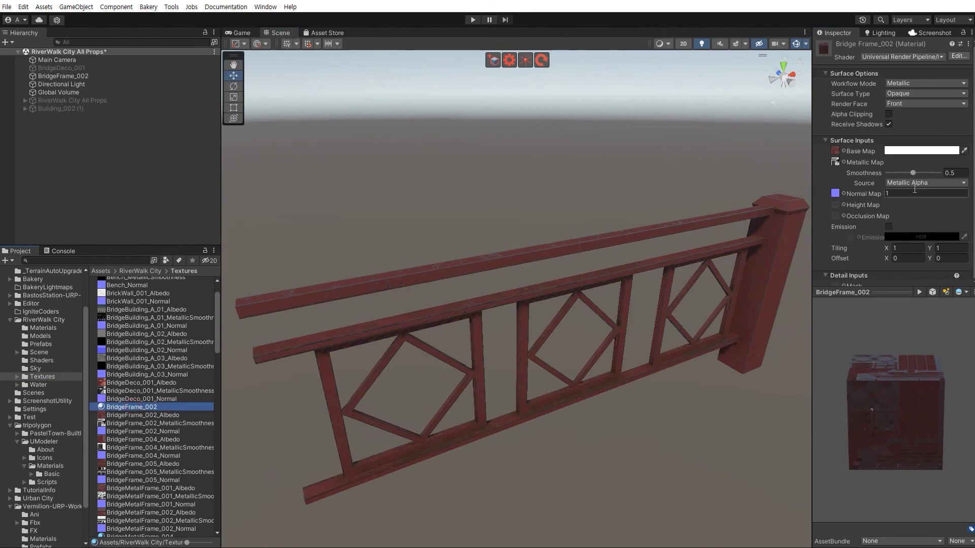
{"action": "left_click_drag", "start_coordinate": [915, 172], "coordinate": [928, 175]}
{"action": "mouse_move", "coordinate": [560, 337]}
{"action": "right_mouse_down"}
{"action": "mouse_move", "coordinate": [576, 283]}
{"action": "mouse_move", "coordinate": [550, 327]}
{"action": "right_mouse_up"}
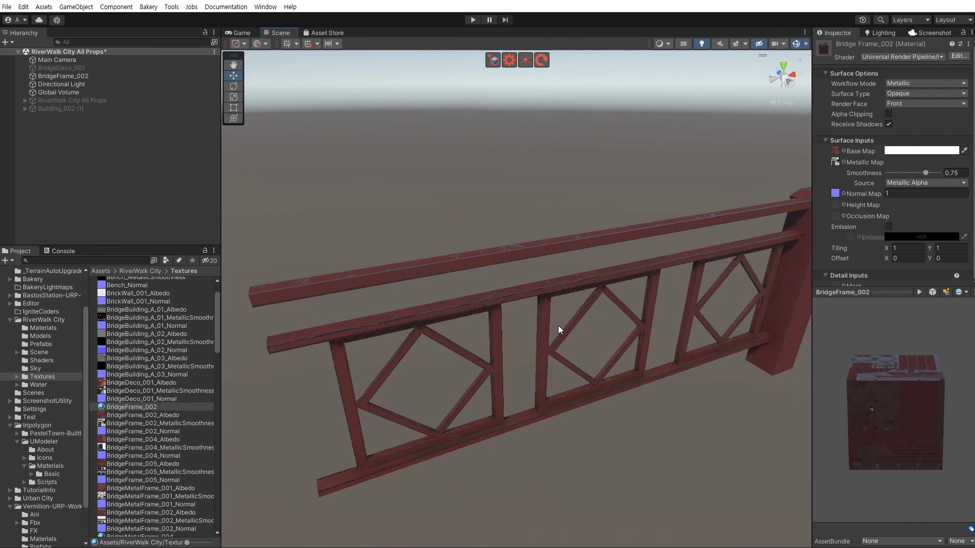